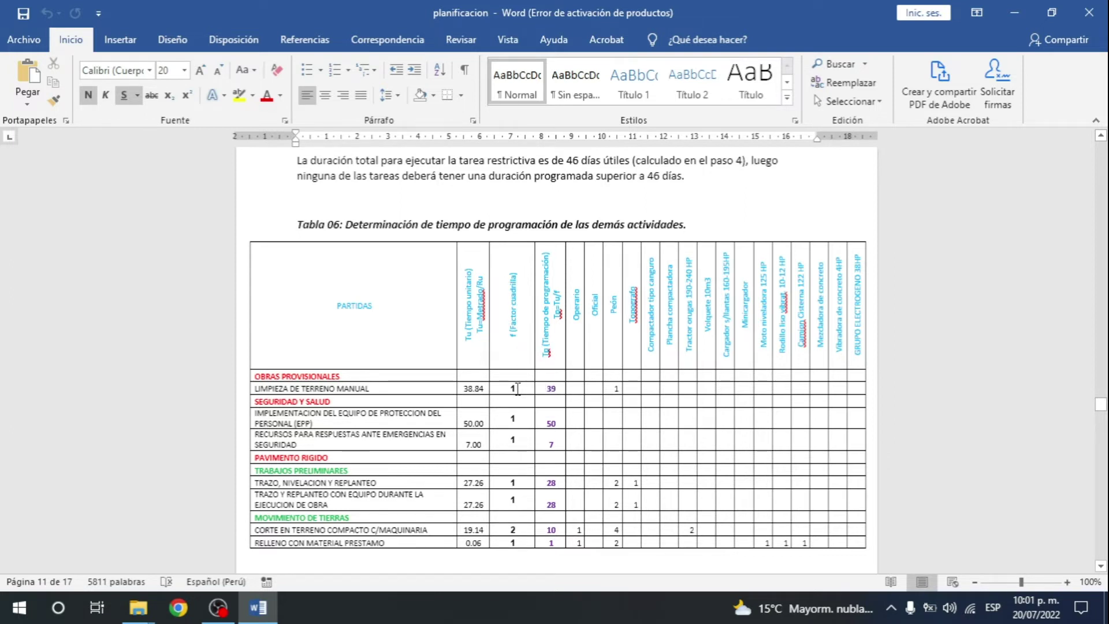
# Step: Review the programming-time calculations in Tabla 06 and the list of item durations in Tabla 07 through to the document's end
pyautogui.scroll(-6, 517, 389)
pyautogui.scroll(3, 546, 382)
pyautogui.scroll(-15, 545, 382)
pyautogui.scroll(-15, 559, 382)
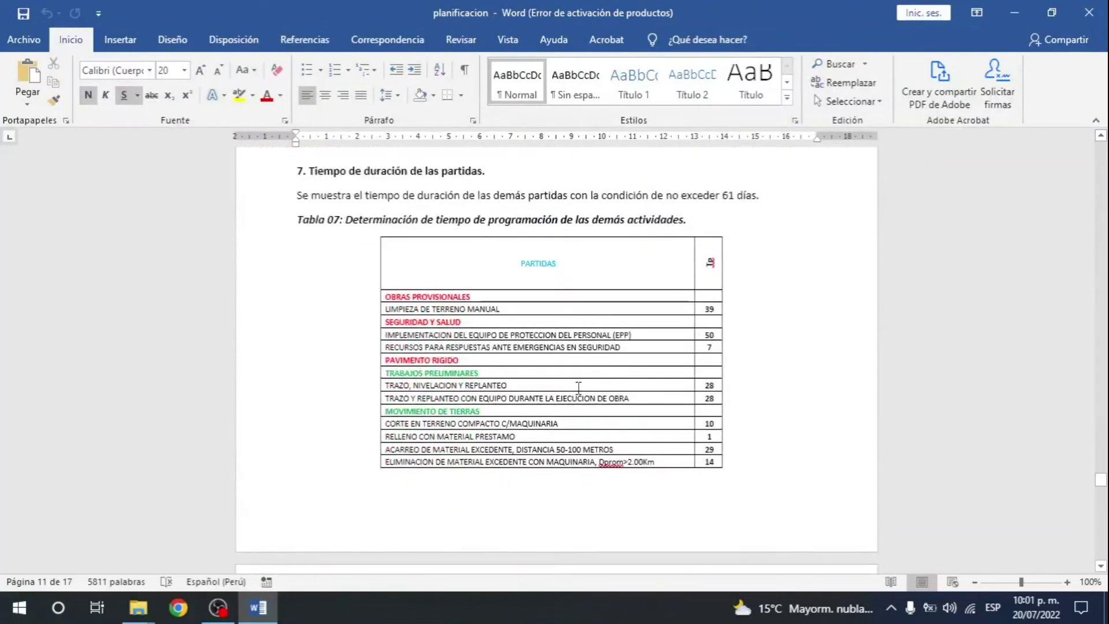
pyautogui.scroll(3, 578, 386)
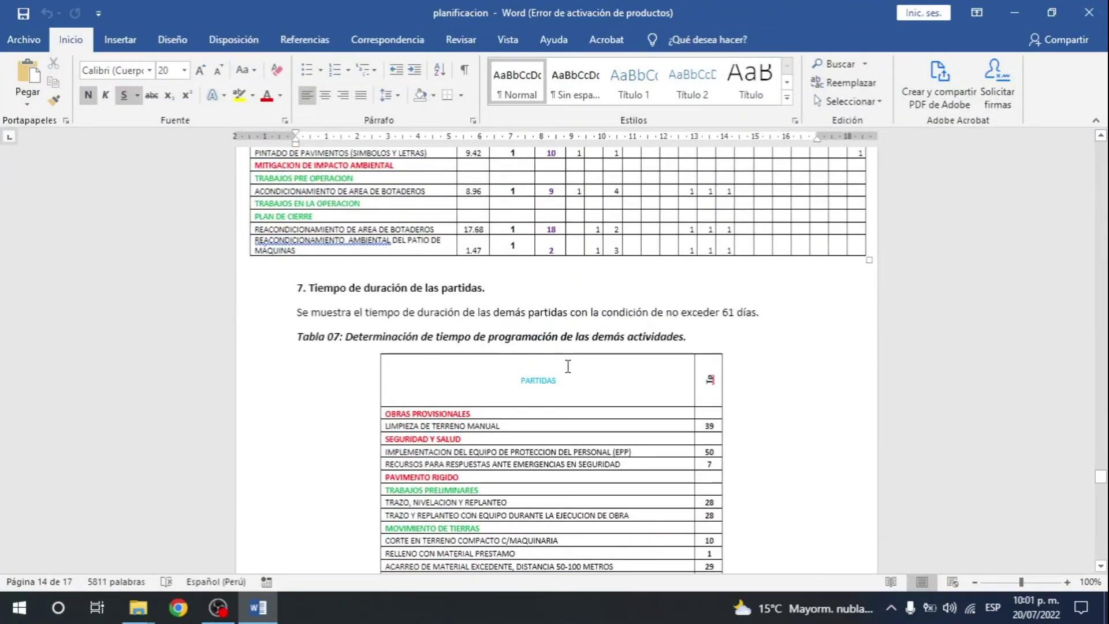
pyautogui.scroll(-3, 569, 380)
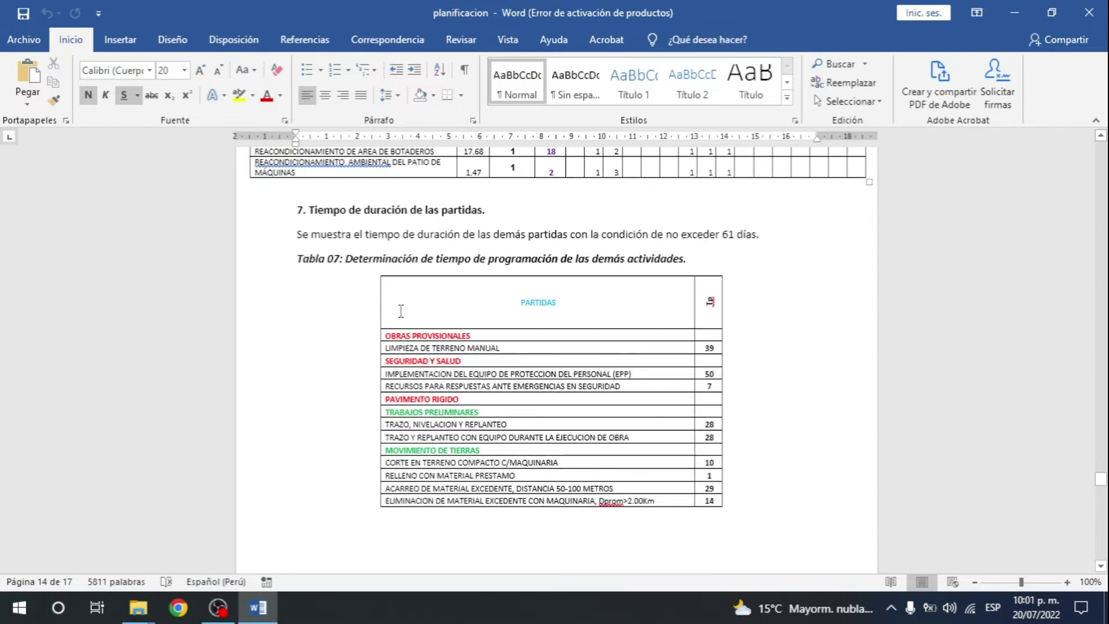
pyautogui.scroll(-15, 643, 342)
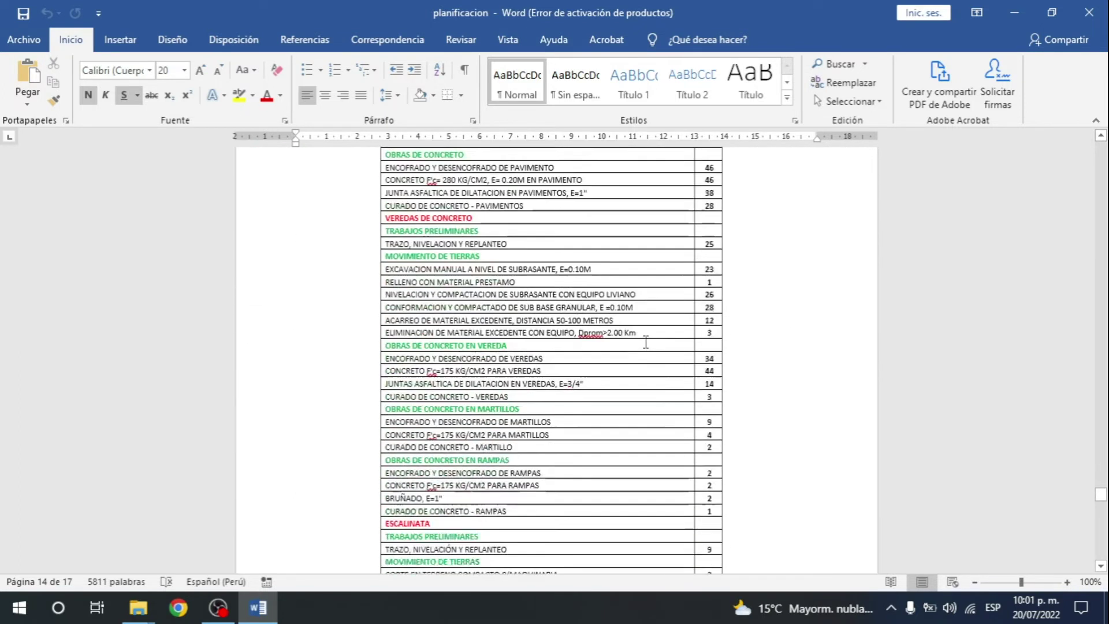
pyautogui.scroll(-15, 650, 340)
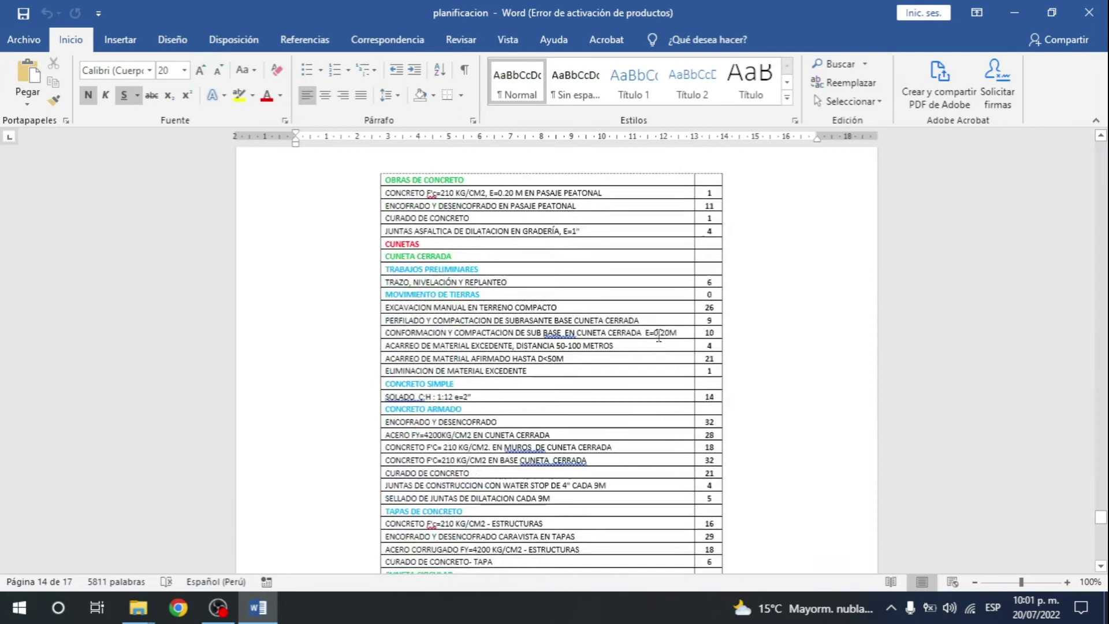
pyautogui.scroll(-15, 664, 334)
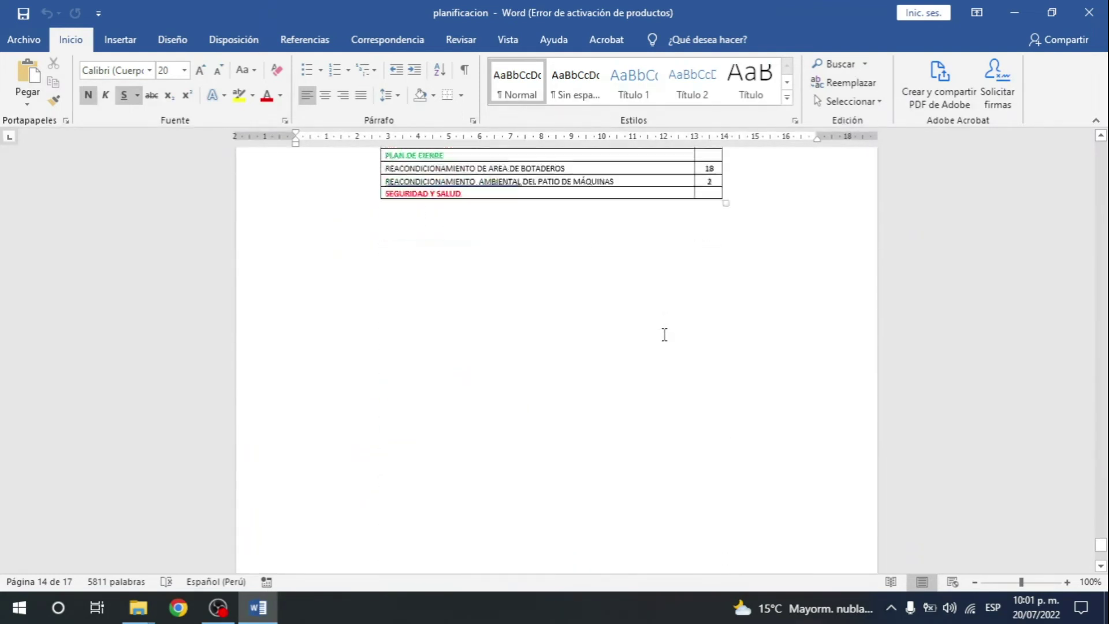
pyautogui.scroll(-1, 671, 332)
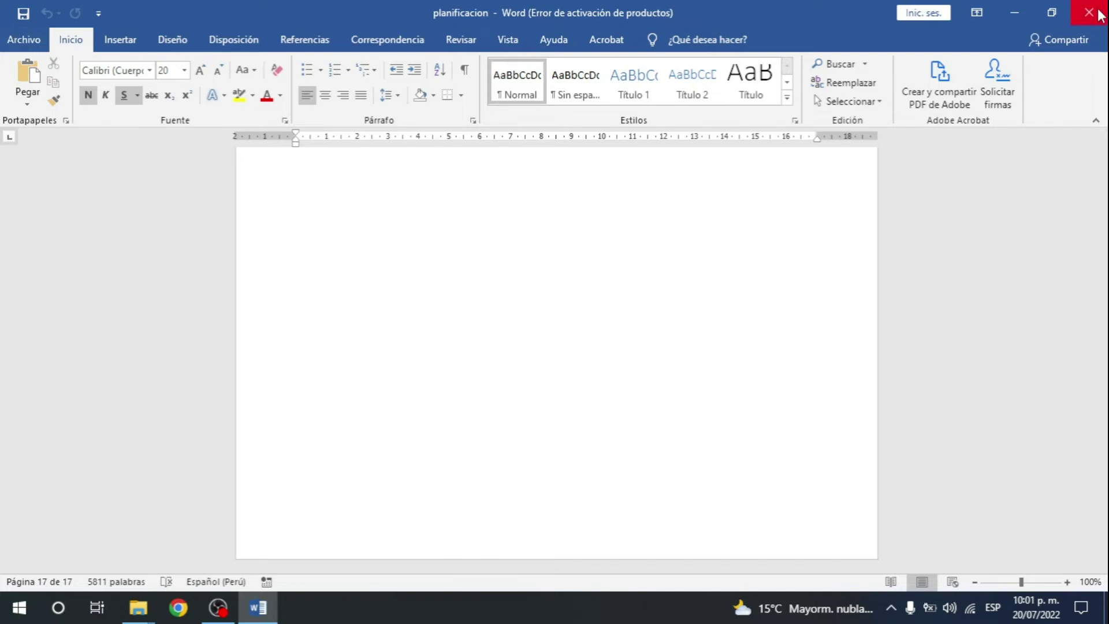
pyautogui.click(218, 607)
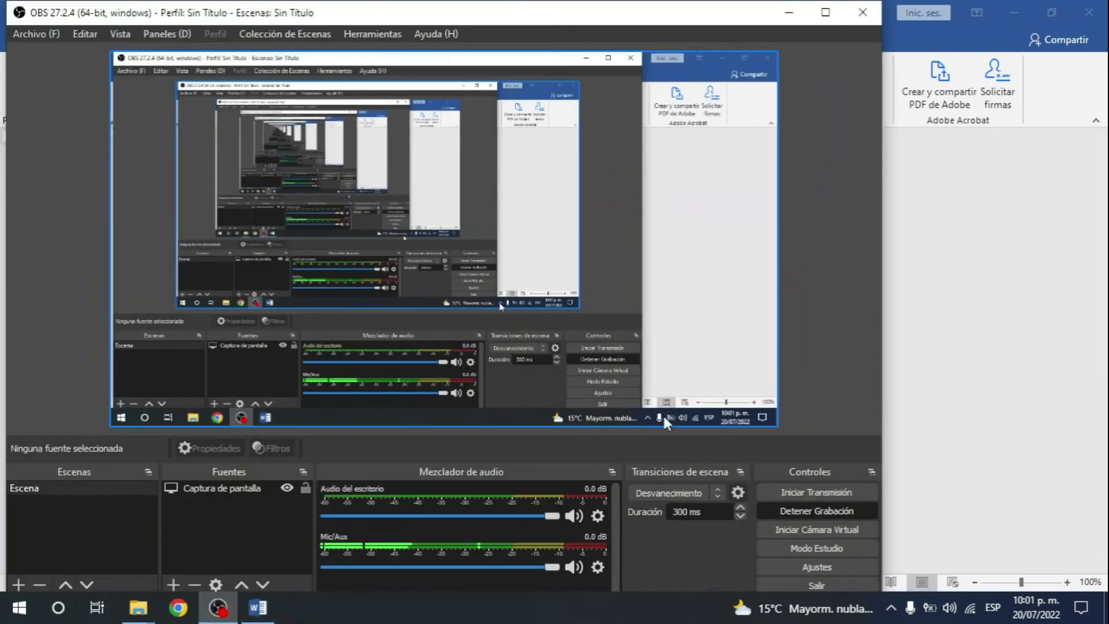
pyautogui.click(829, 513)
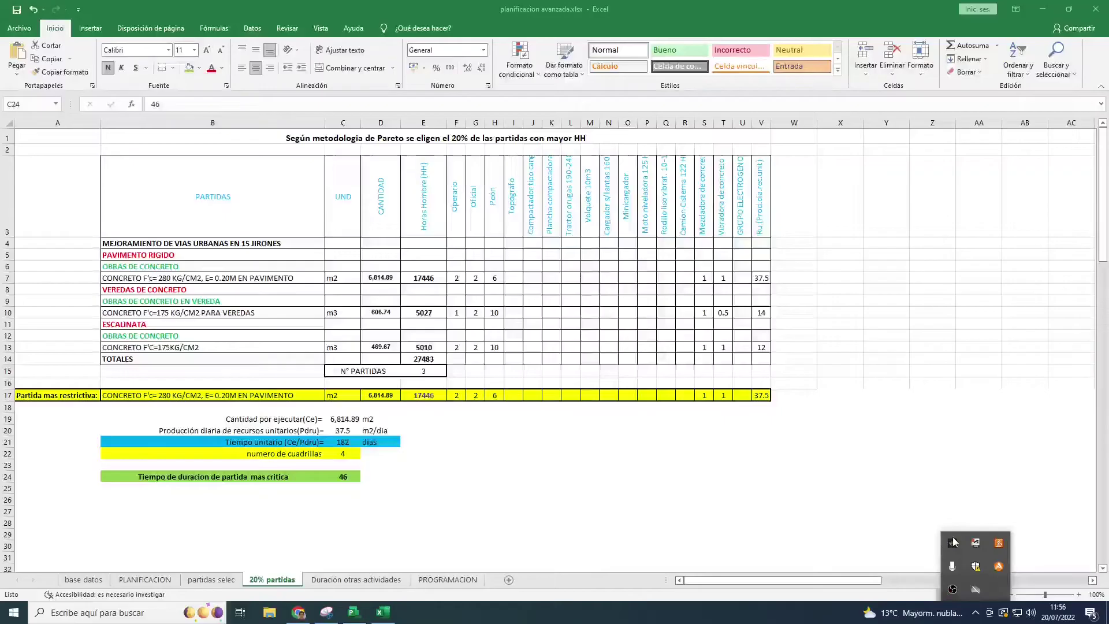
pyautogui.click(538, 503)
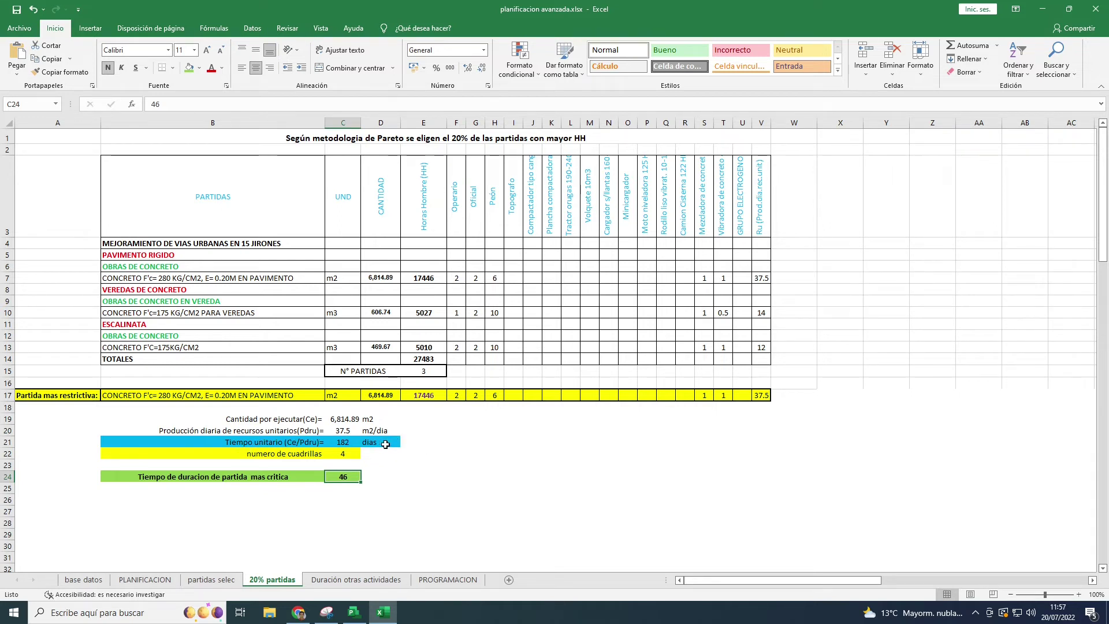
# Step: Examine the unit time, number of crews and resulting duration of the most critical item on the 20% partidas sheet
pyautogui.click(345, 454)
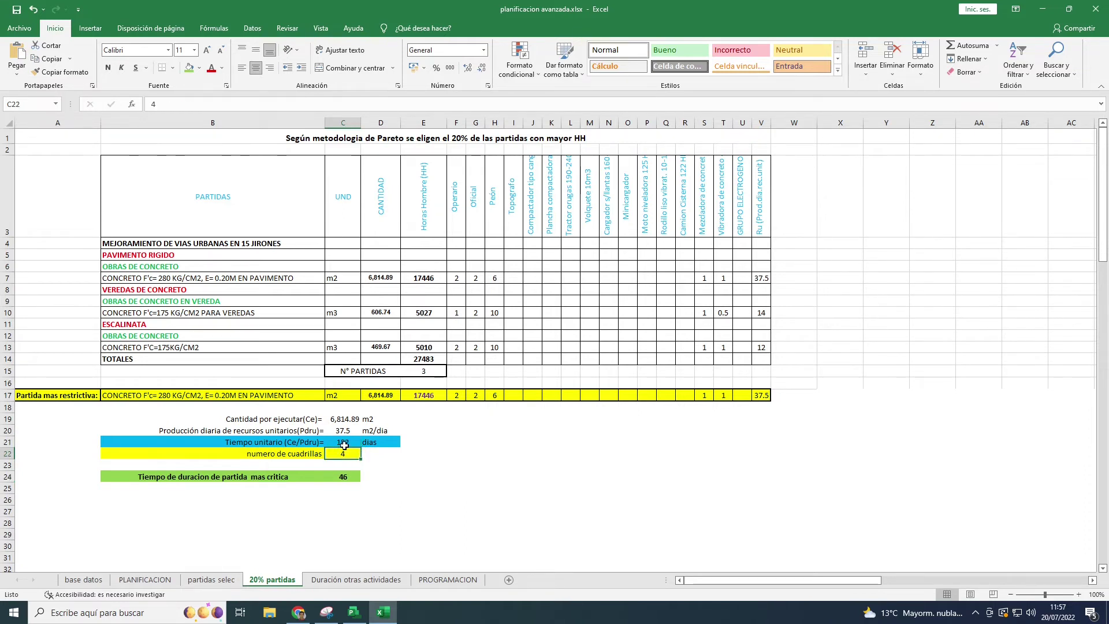
pyautogui.click(345, 445)
pyautogui.click(345, 455)
pyautogui.click(390, 478)
pyautogui.click(342, 477)
pyautogui.click(396, 481)
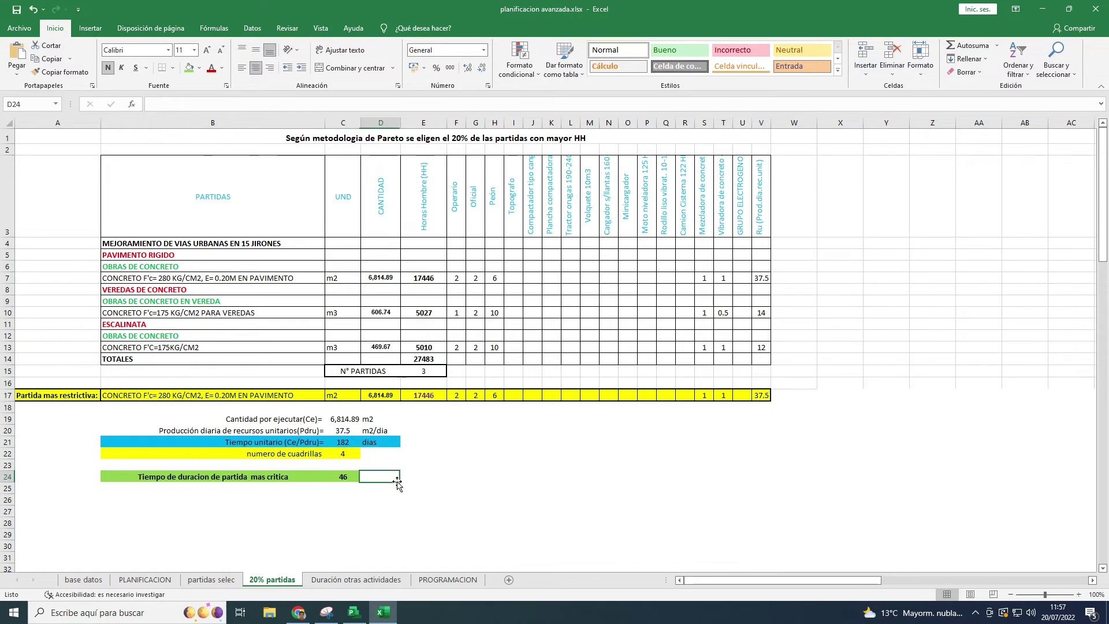
pyautogui.click(340, 479)
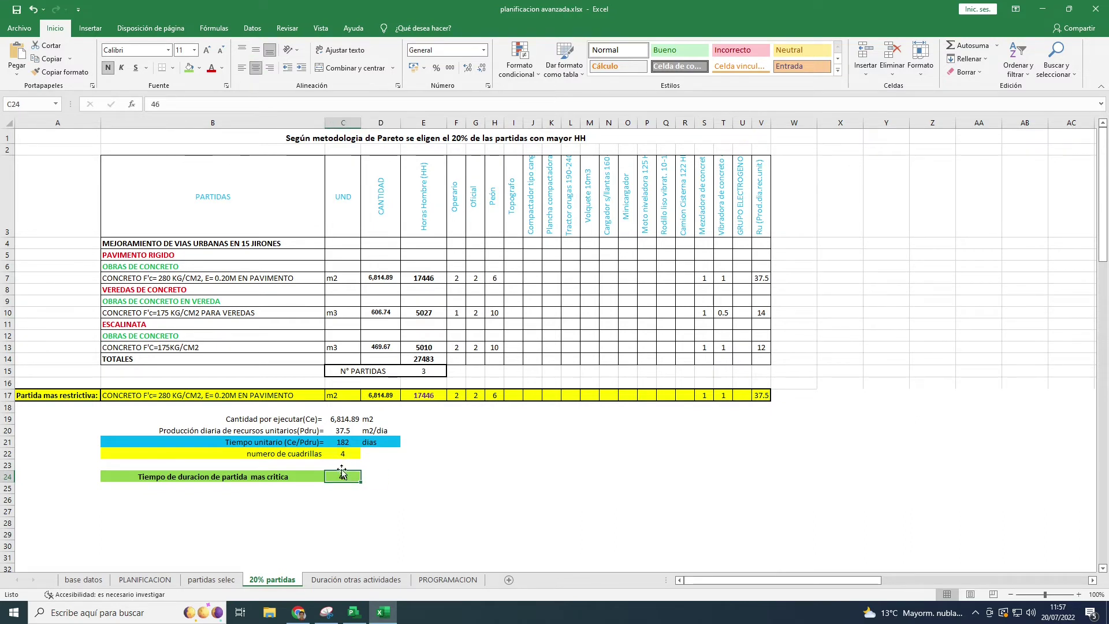
# Step: Examine the crew factors, programming times and resources of the items on the Duración otras actividades sheet
pyautogui.click(356, 580)
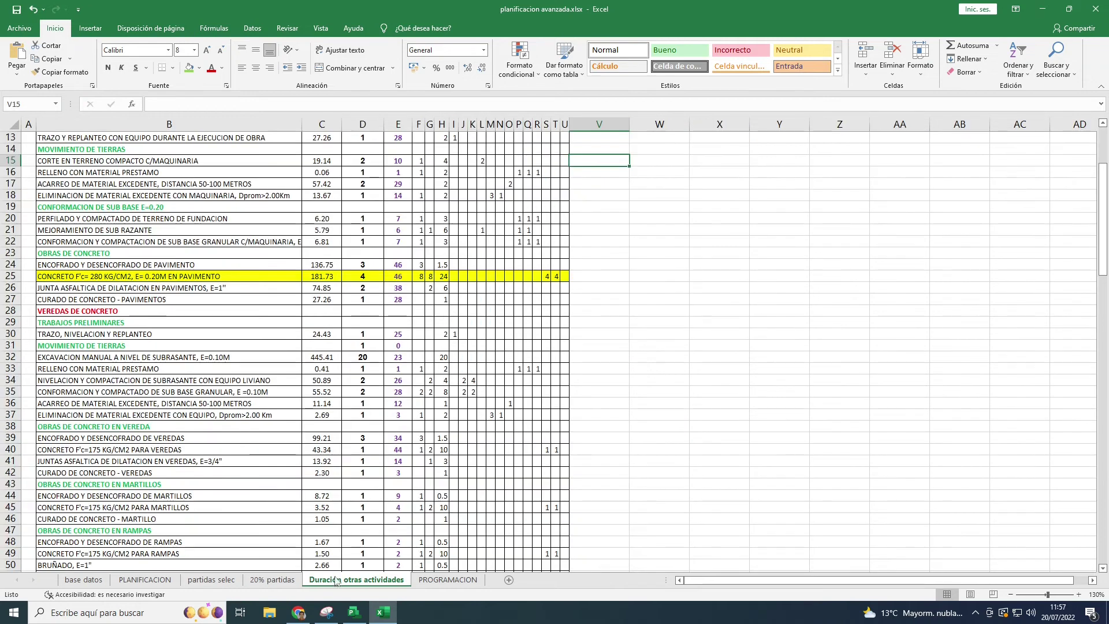
pyautogui.scroll(4, 387, 446)
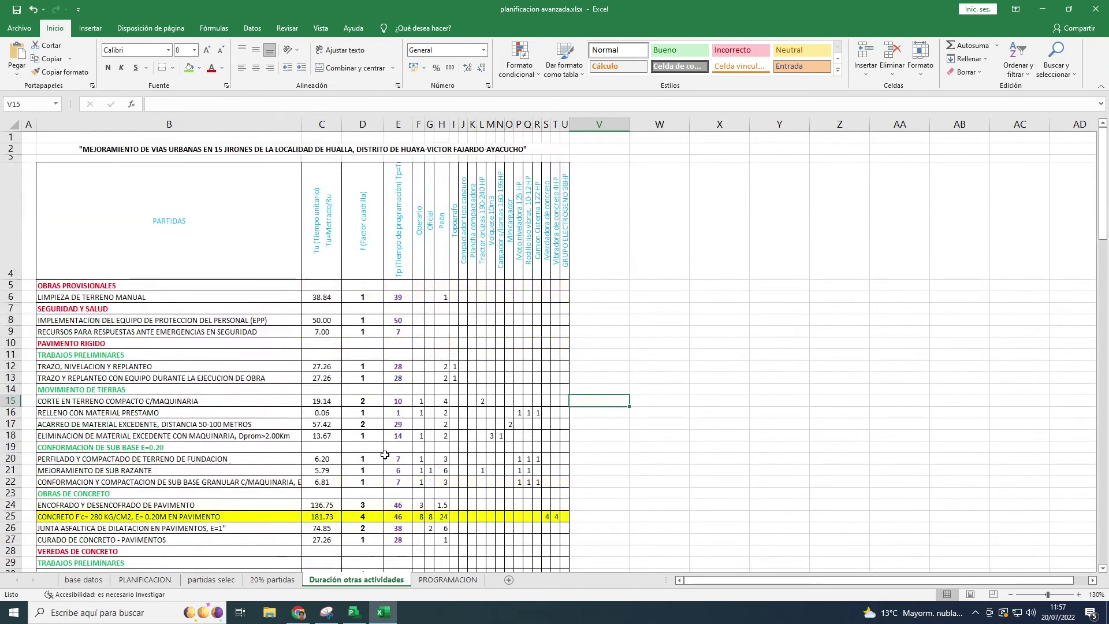
pyautogui.scroll(-2, 390, 382)
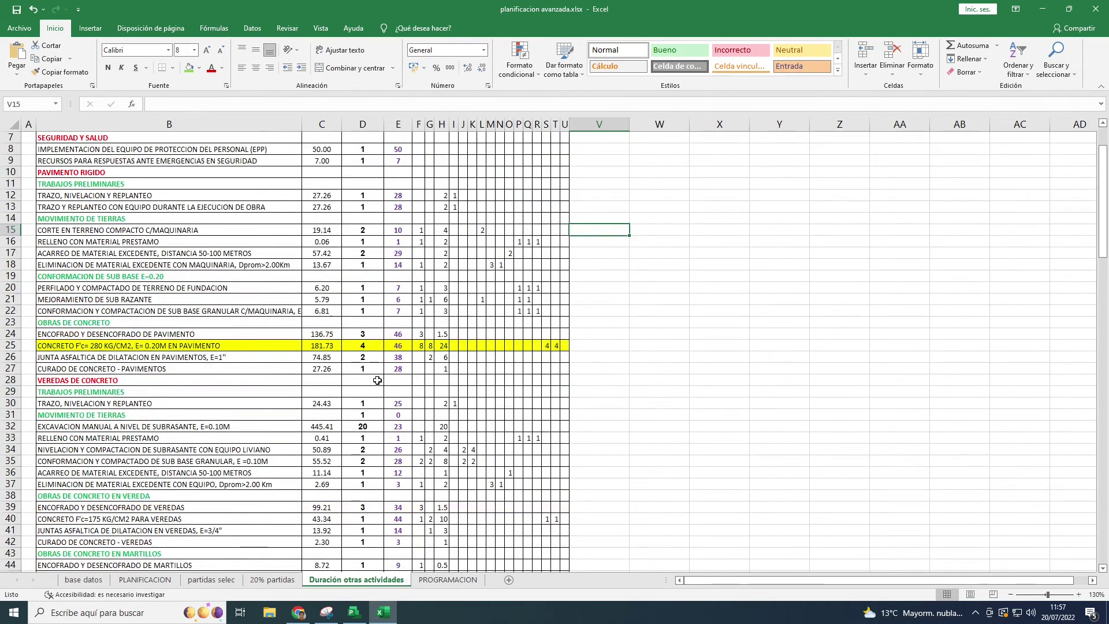
pyautogui.scroll(2, 378, 381)
pyautogui.scroll(-7, 377, 380)
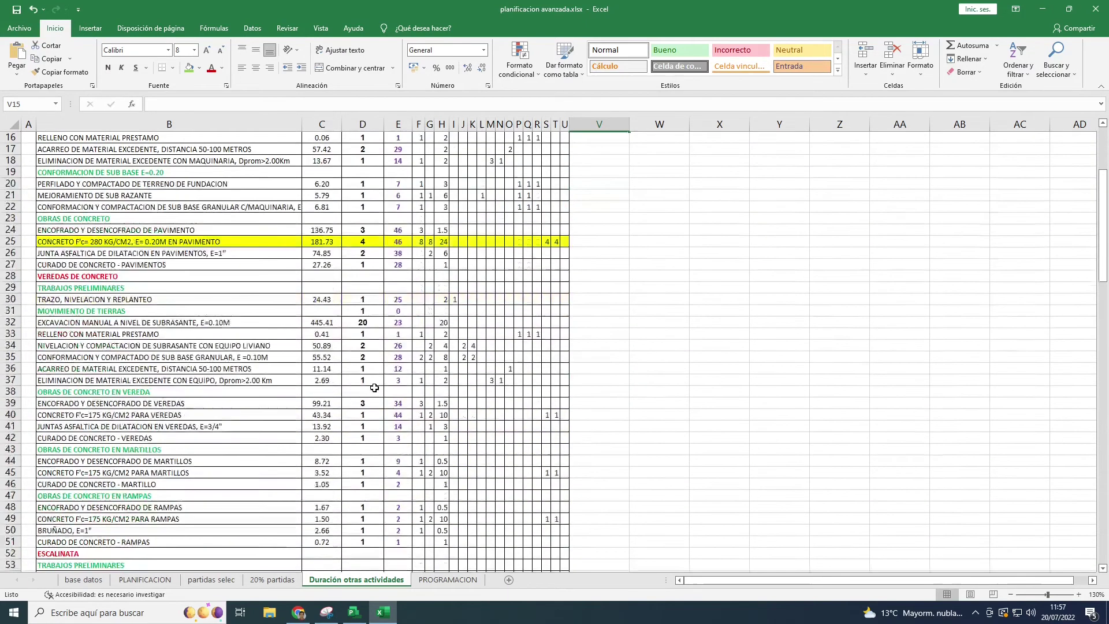
pyautogui.scroll(-6, 373, 388)
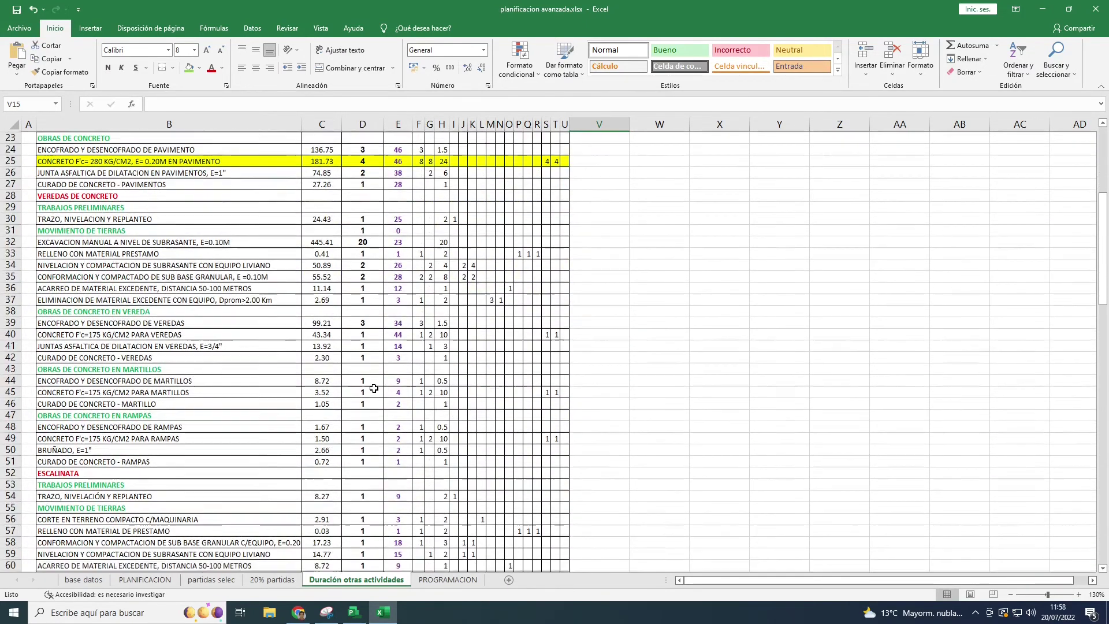
pyautogui.scroll(12, 373, 389)
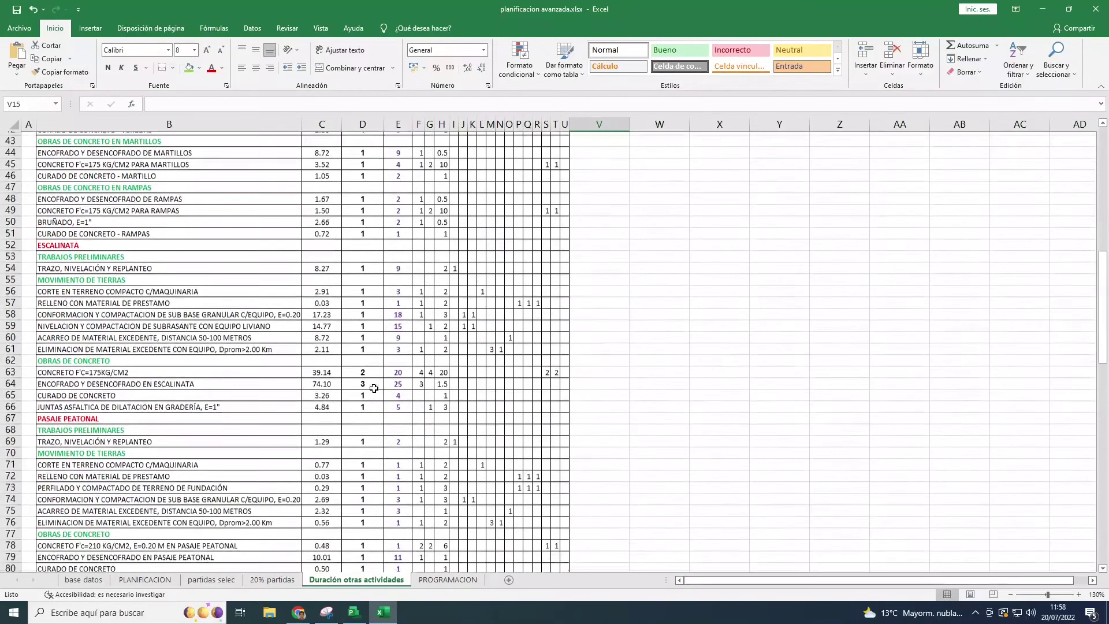
pyautogui.scroll(1, 374, 388)
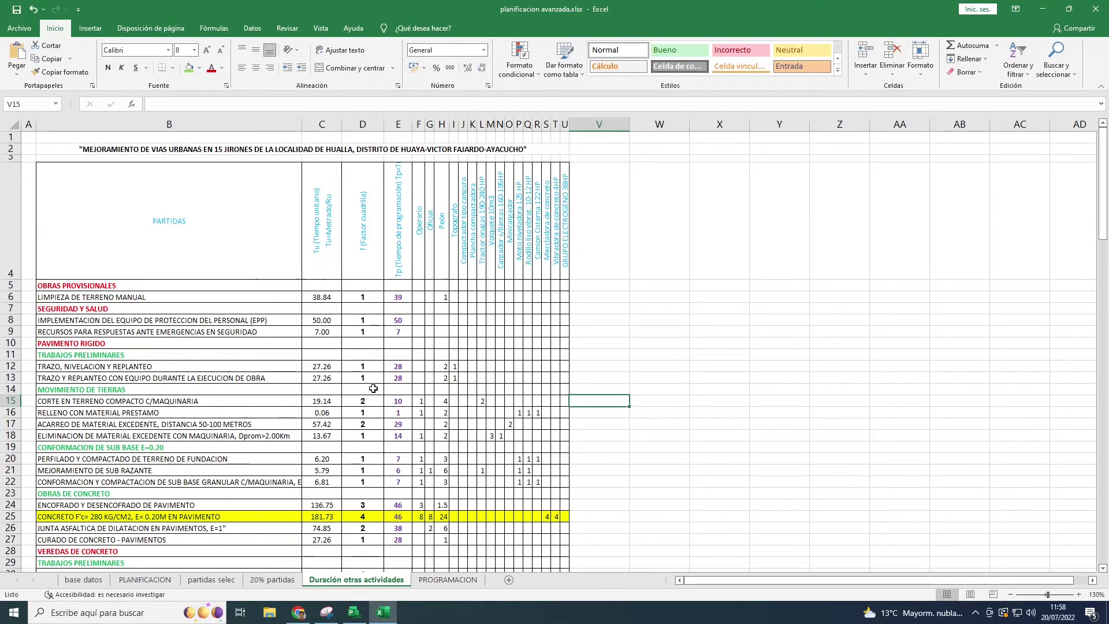
pyautogui.scroll(-2, 374, 388)
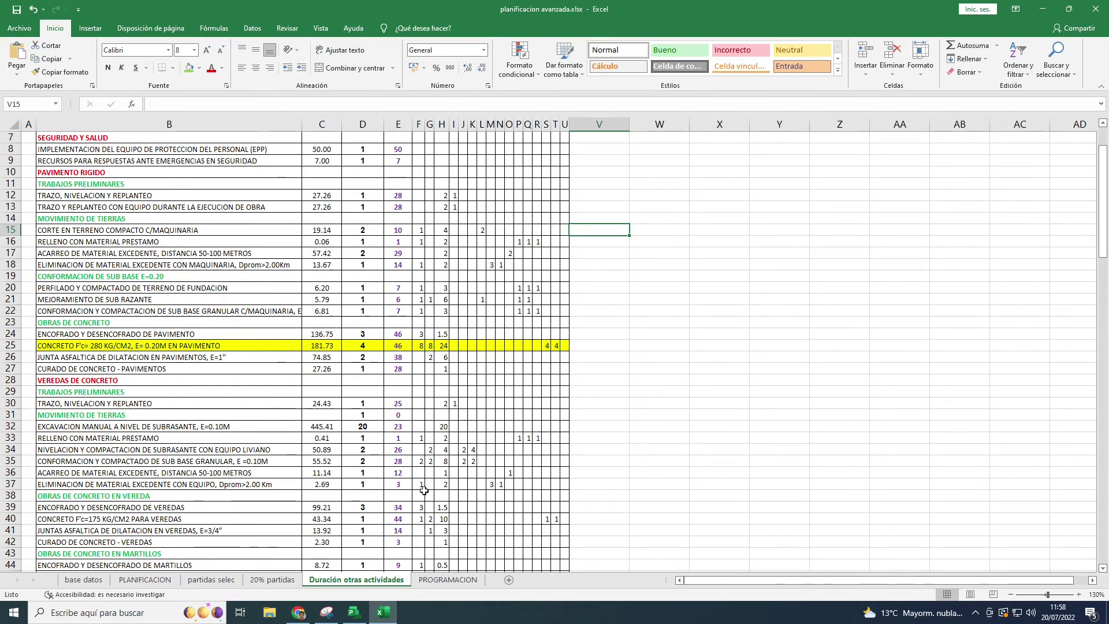
# Step: Review the start and finish days and the bar schedule on the PROGRAMACION sheet
pyautogui.click(445, 580)
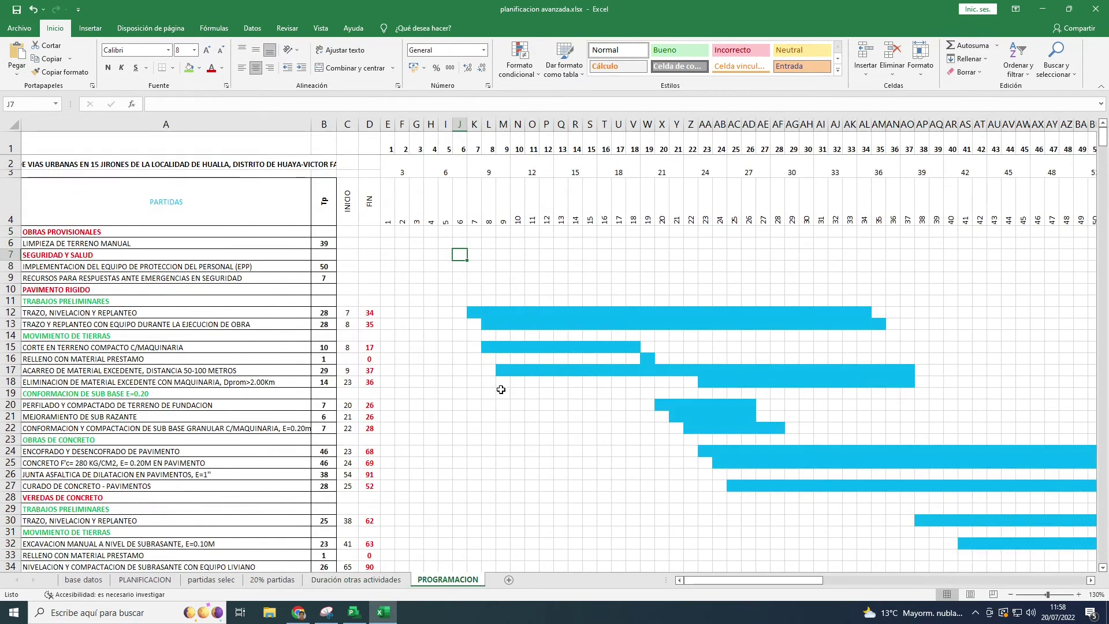
pyautogui.scroll(-2, 503, 393)
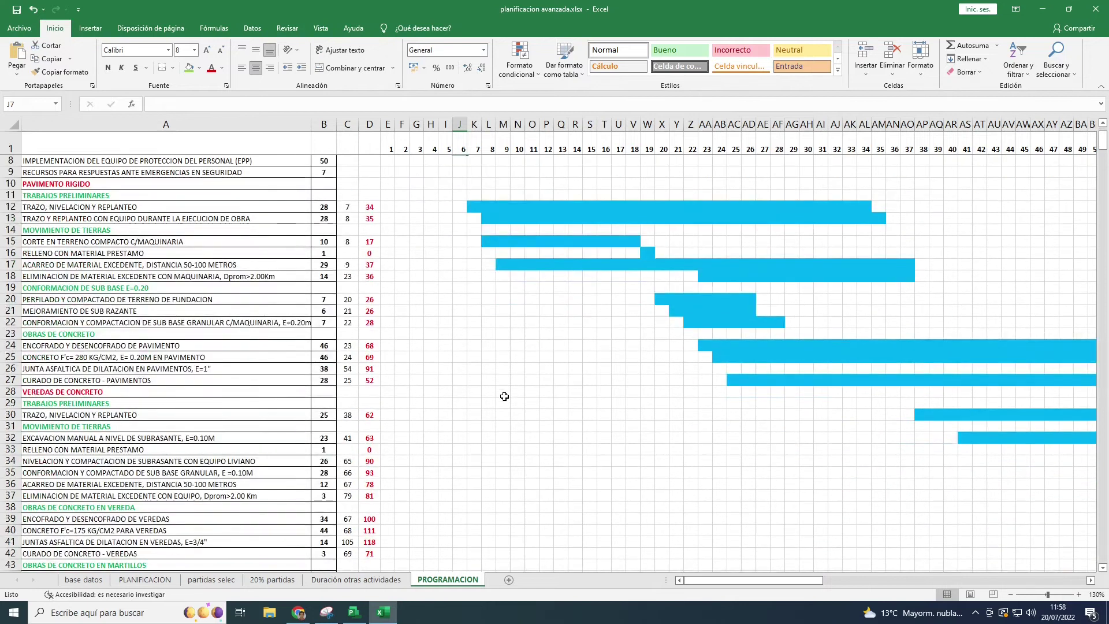
pyautogui.scroll(2, 505, 397)
pyautogui.moveTo(745, 581)
pyautogui.mouseDown()
pyautogui.moveTo(793, 585)
pyautogui.moveTo(745, 582)
pyautogui.mouseUp()
pyautogui.click(532, 463)
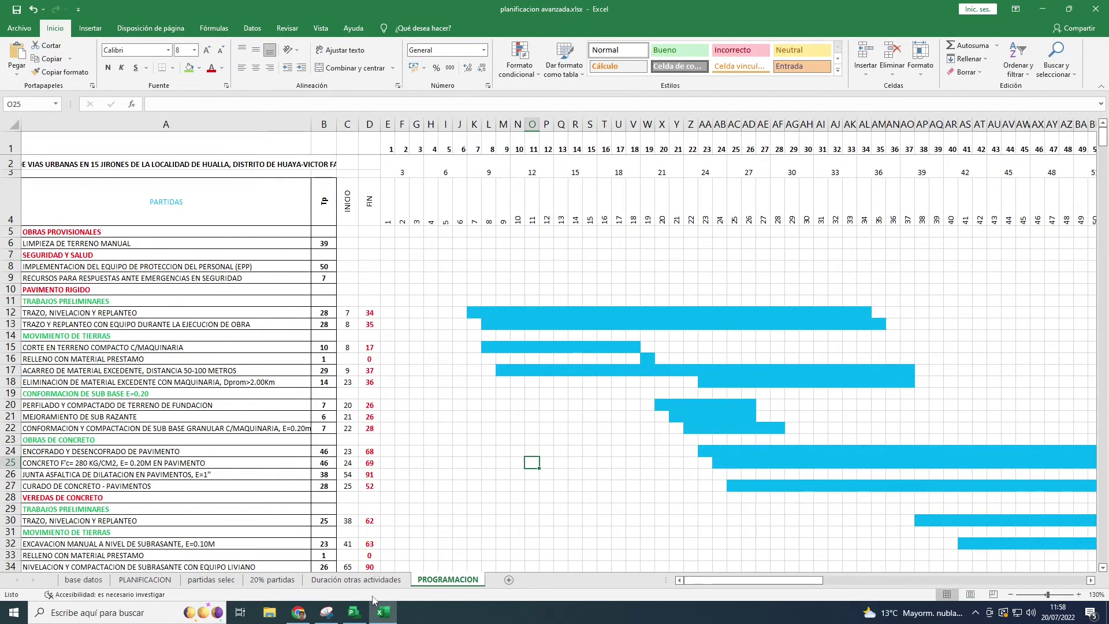
# Step: Switch to the 01 PROGRAMACION (1).mpp schedule in Microsoft Project and review the SEGURIDAD Y SALUD and OBRAS PROVISIONALES task groups
pyautogui.click(354, 611)
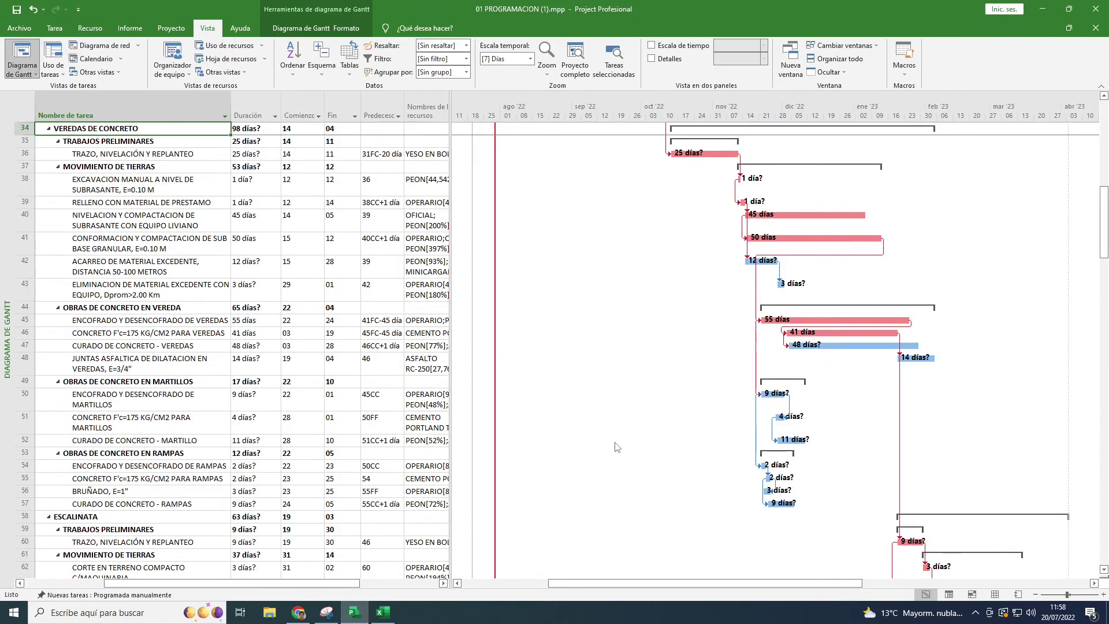
pyautogui.scroll(10, 616, 445)
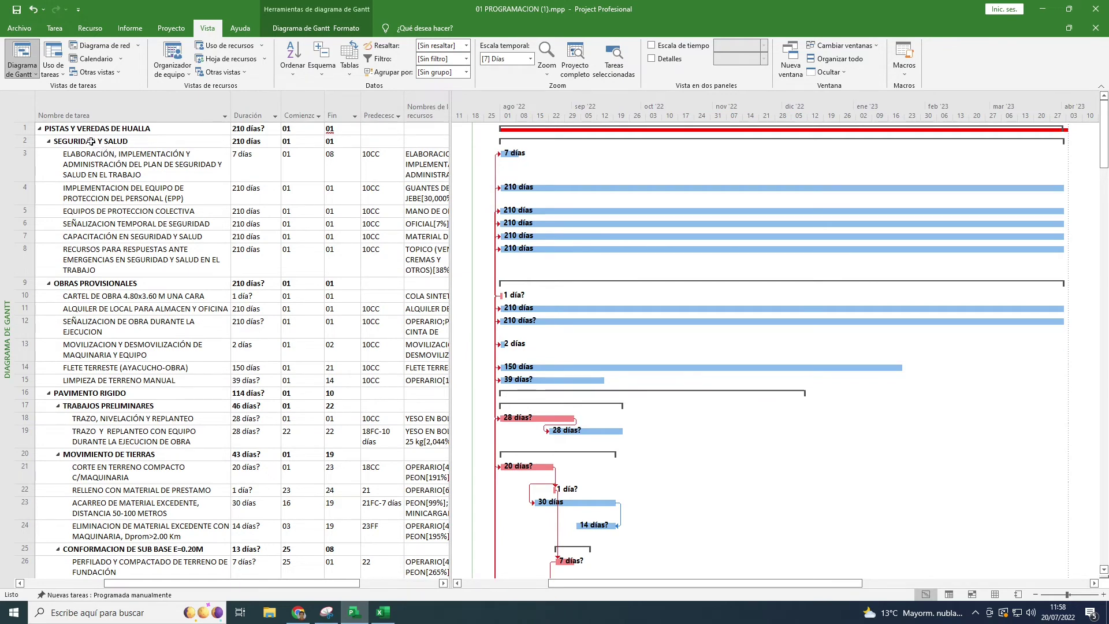
pyautogui.click(67, 142)
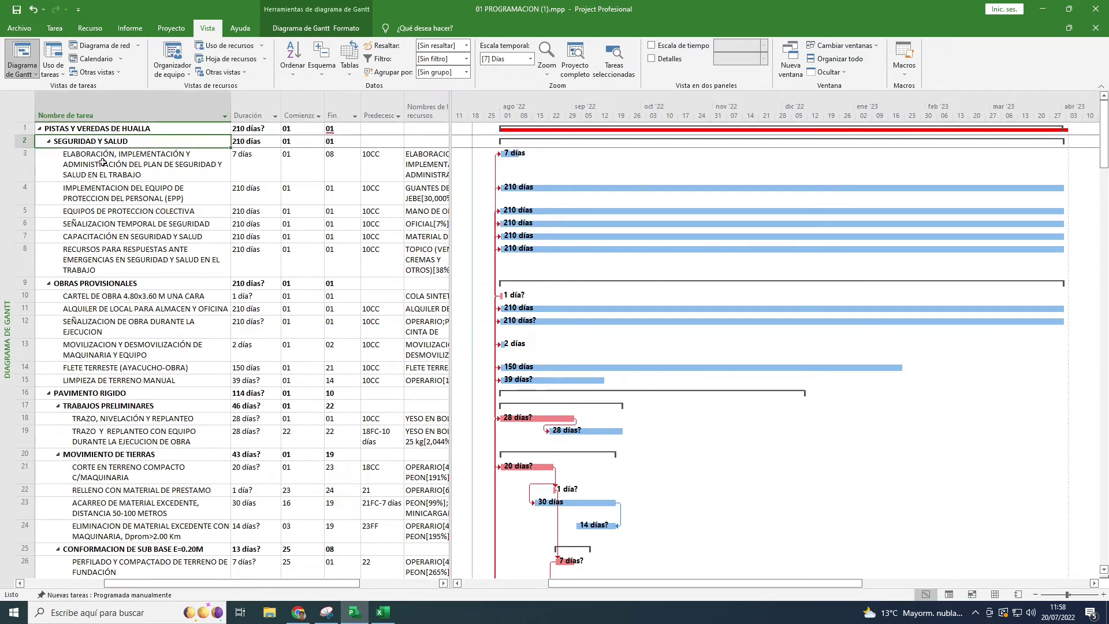
pyautogui.click(90, 283)
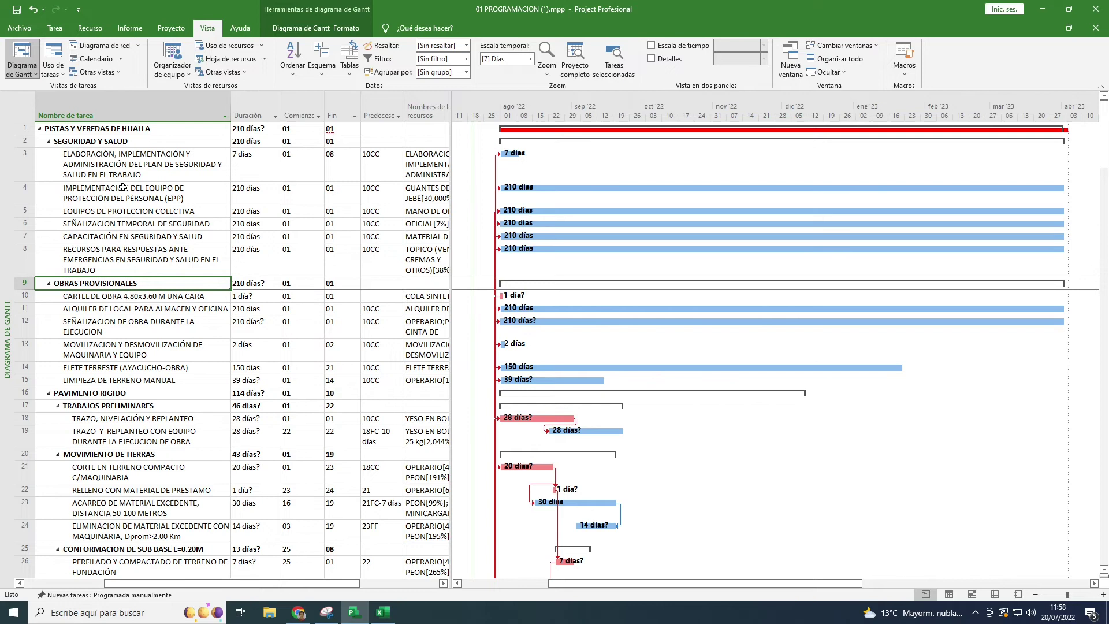
pyautogui.scroll(-1, 141, 292)
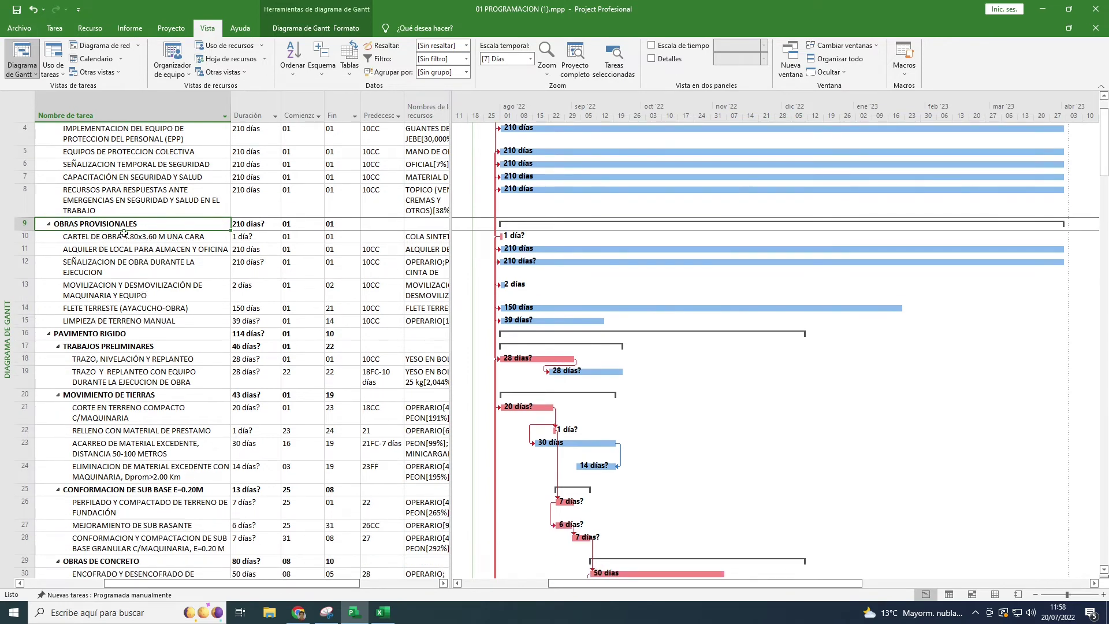
pyautogui.scroll(-2, 115, 243)
pyautogui.scroll(1, 162, 248)
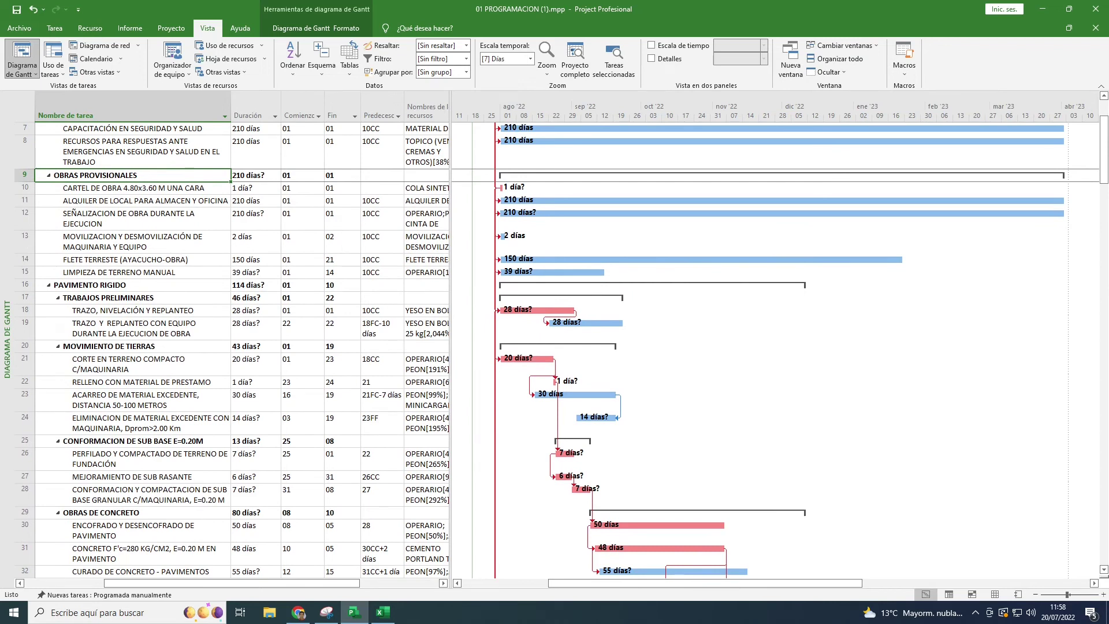
# Step: Select the task CARTEL DE OBRA 4.80x3.60 M UNA CARA and examine the Gantt bars and links of the surrounding tasks
pyautogui.click(118, 189)
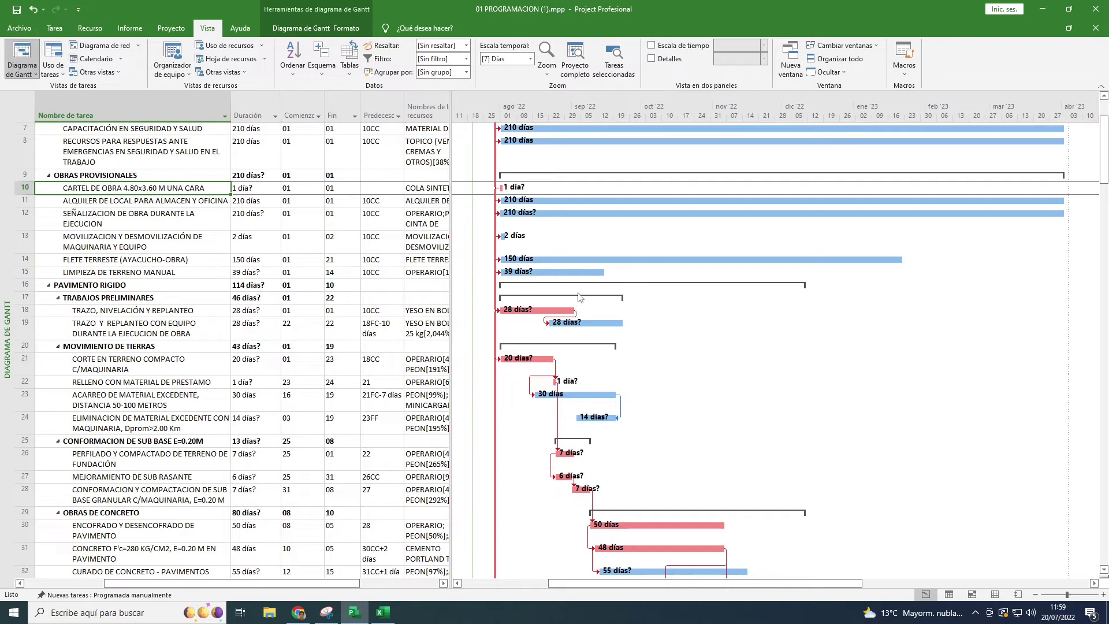
pyautogui.scroll(-1, 549, 281)
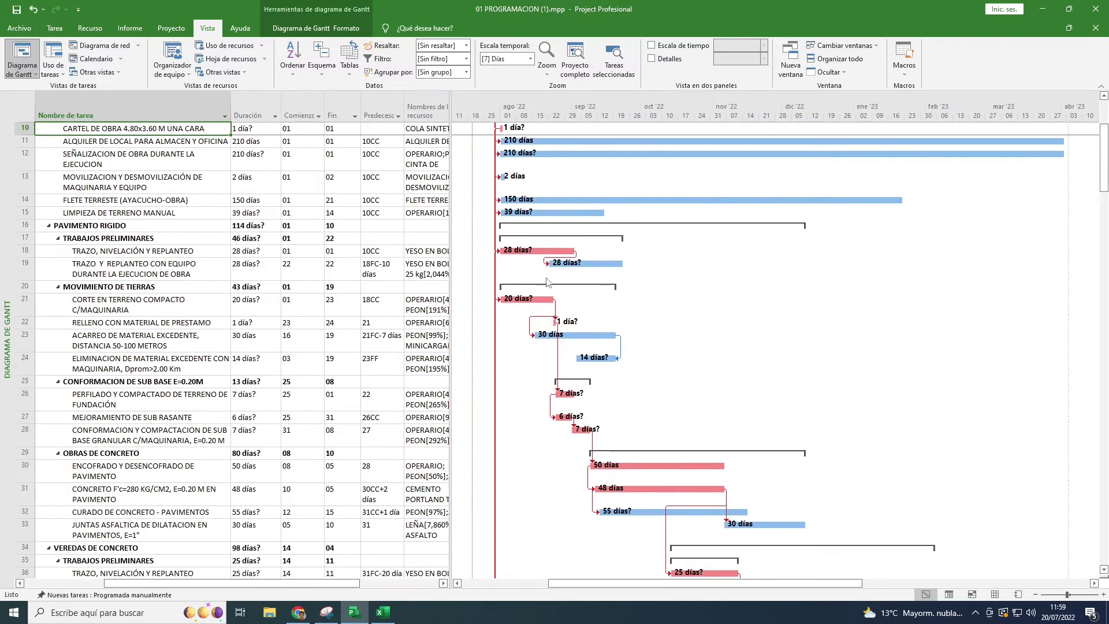
pyautogui.scroll(1, 549, 281)
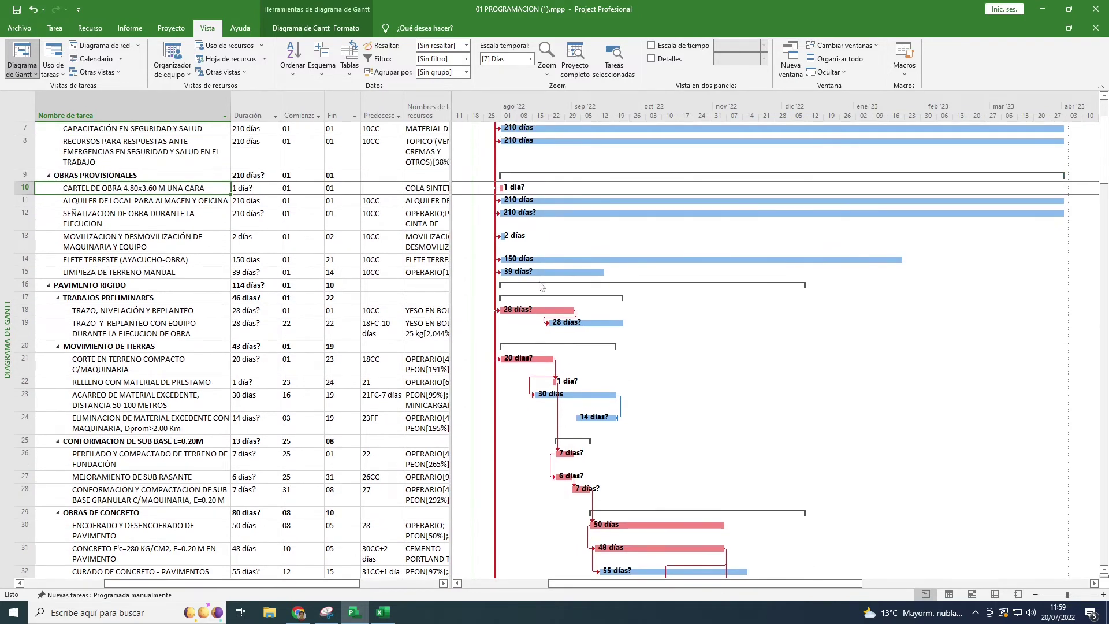
# Step: Show the predecessors in the task information of TRAZO Y REPLANTEO CON EQUIPO DURANTE LA EJECUCION DE OBRA
pyautogui.scroll(-2, 205, 286)
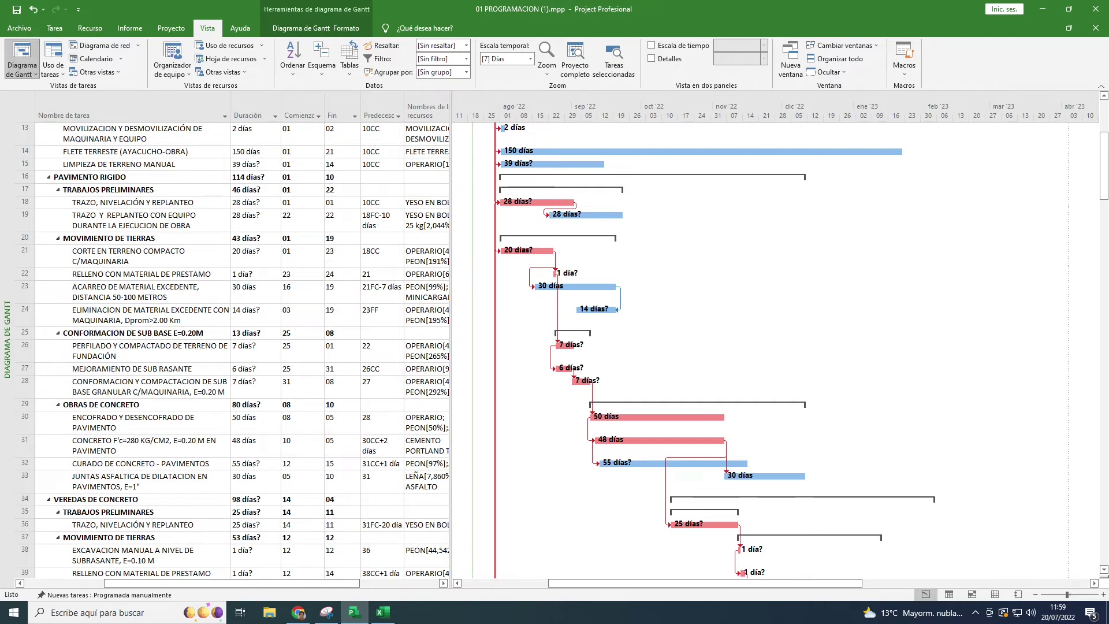
pyautogui.click(381, 226)
pyautogui.doubleClick(381, 226)
pyautogui.moveTo(548, 198); pyautogui.dragTo(644, 225)
pyautogui.click(541, 235)
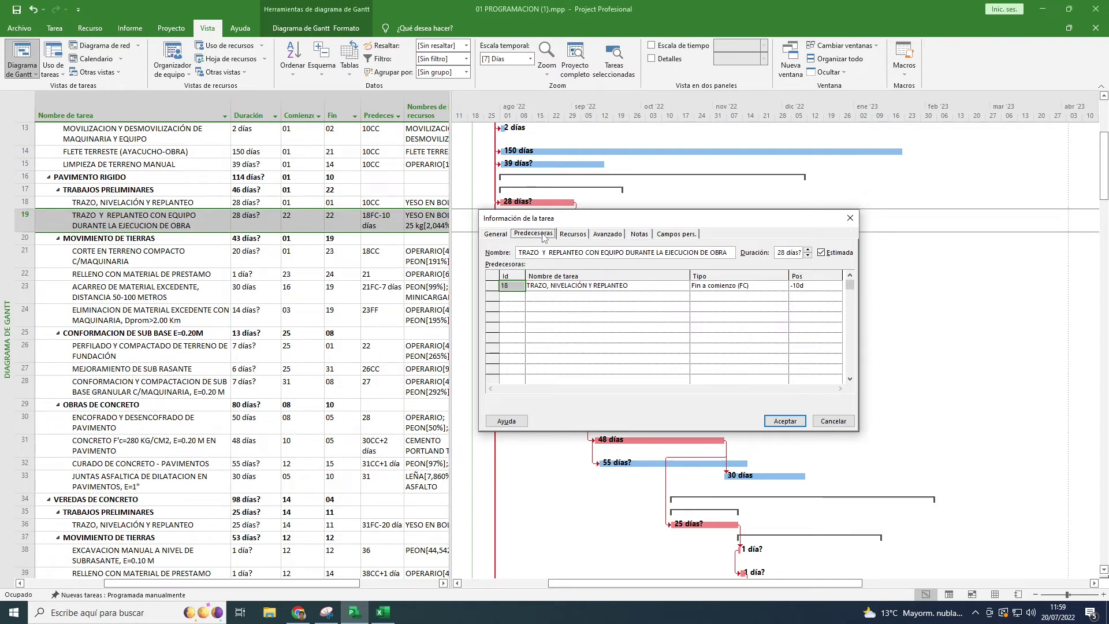
# Step: Examine the predecessor, link type and lag of TRAZO Y REPLANTEO CON EQUIPO DURANTE LA EJECUCION DE OBRA, then close its task information
pyautogui.moveTo(592, 219); pyautogui.dragTo(622, 218)
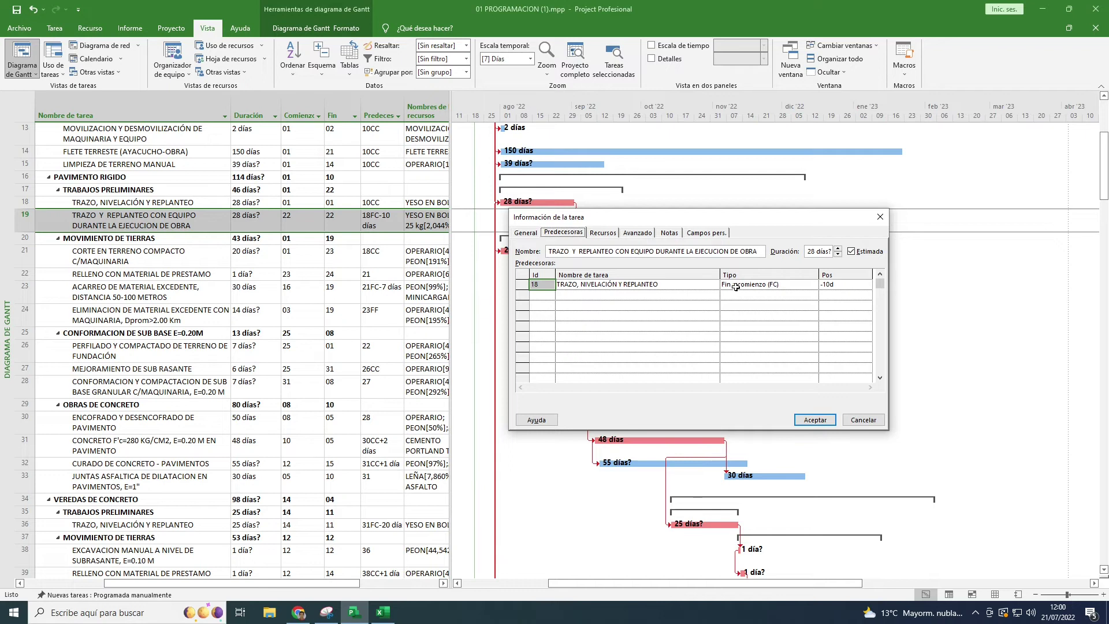
pyautogui.moveTo(733, 219); pyautogui.dragTo(738, 268)
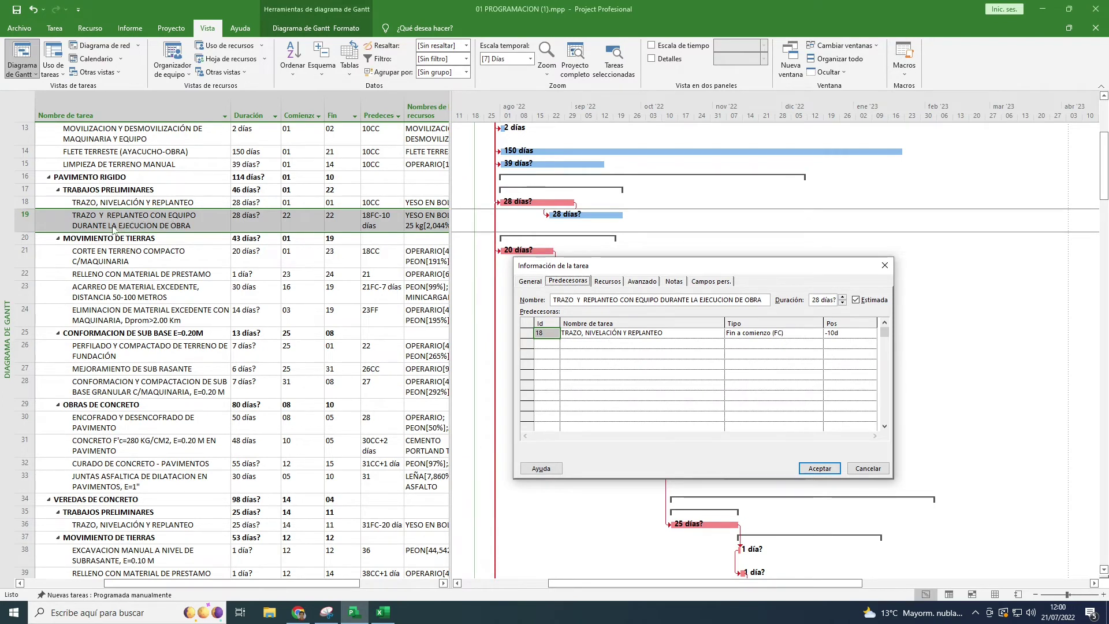
pyautogui.click(844, 334)
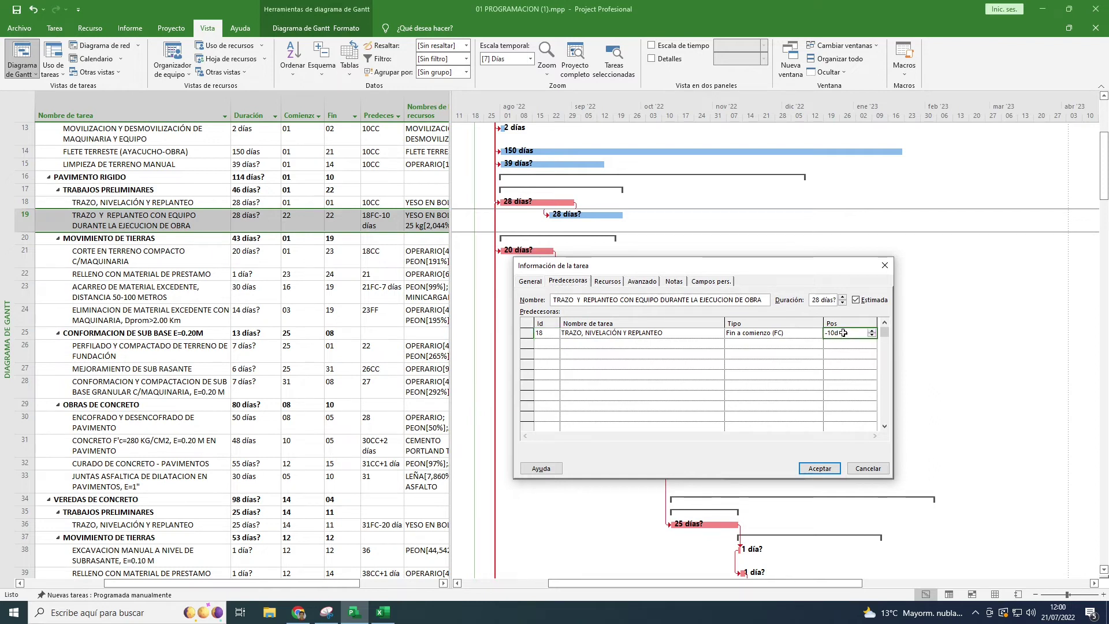
pyautogui.click(756, 335)
pyautogui.click(629, 332)
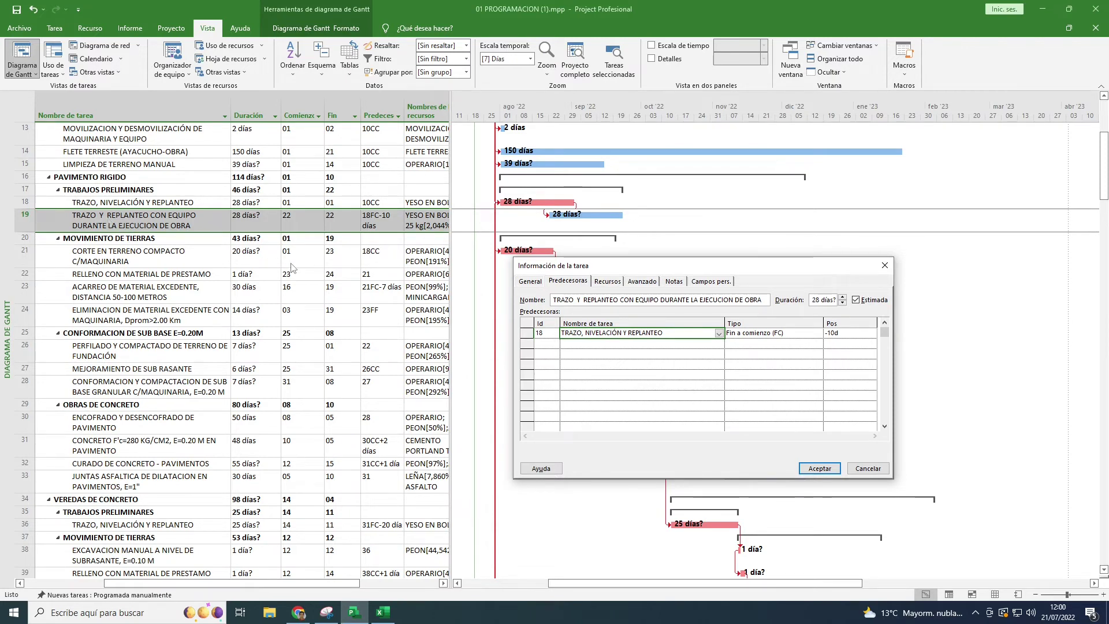
pyautogui.click(820, 468)
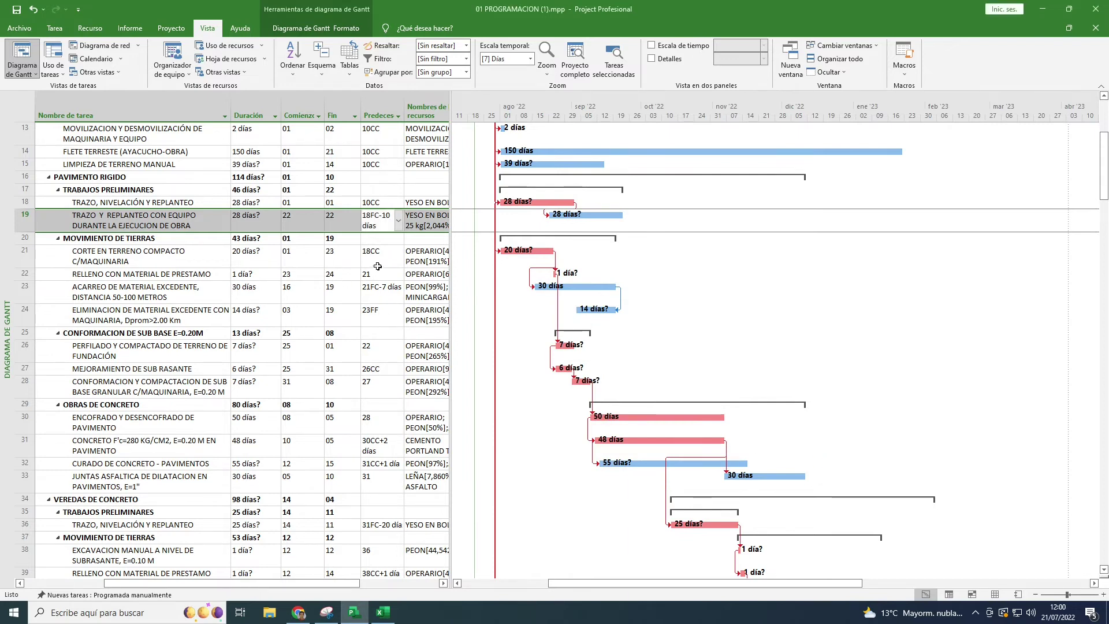
# Step: Compare the predecessor entries of CORTE EN TERRENO COMPACTO C/MAQUINARIA, RELLENO CON MATERIAL DE PRESTAMO and ACARREO DE MATERIAL EXCEDENTE under MOVIMIENTO DE TIERRAS
pyautogui.click(375, 264)
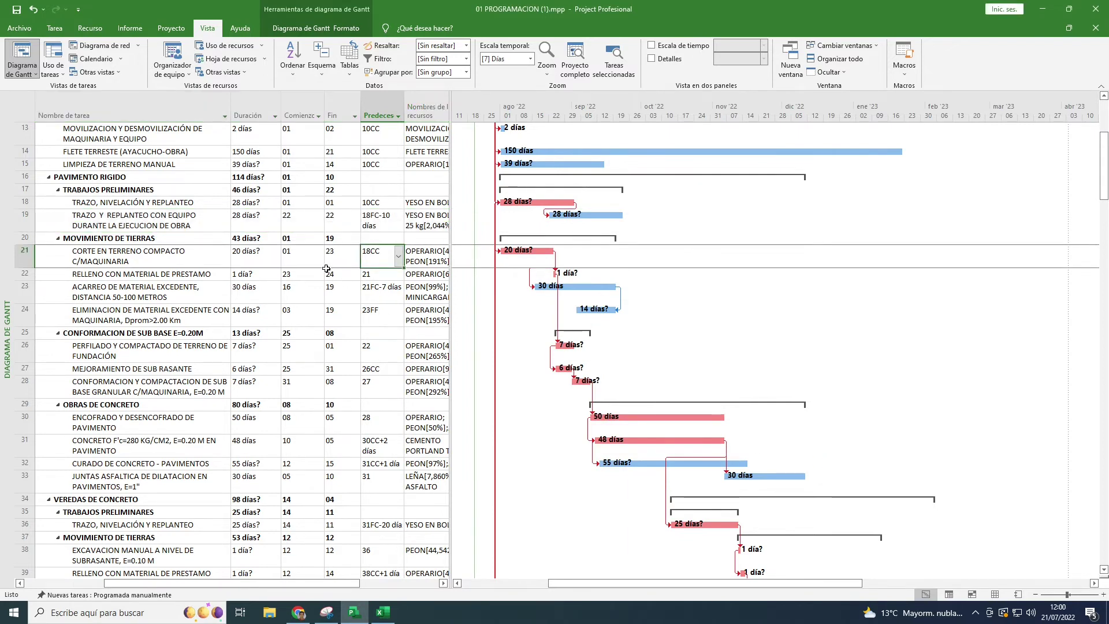
pyautogui.click(382, 275)
pyautogui.press('Down')
pyautogui.click(382, 275)
pyautogui.click(379, 257)
pyautogui.click(376, 272)
pyautogui.click(376, 284)
pyautogui.click(380, 274)
pyautogui.click(379, 253)
pyautogui.scroll(-1, 101, 263)
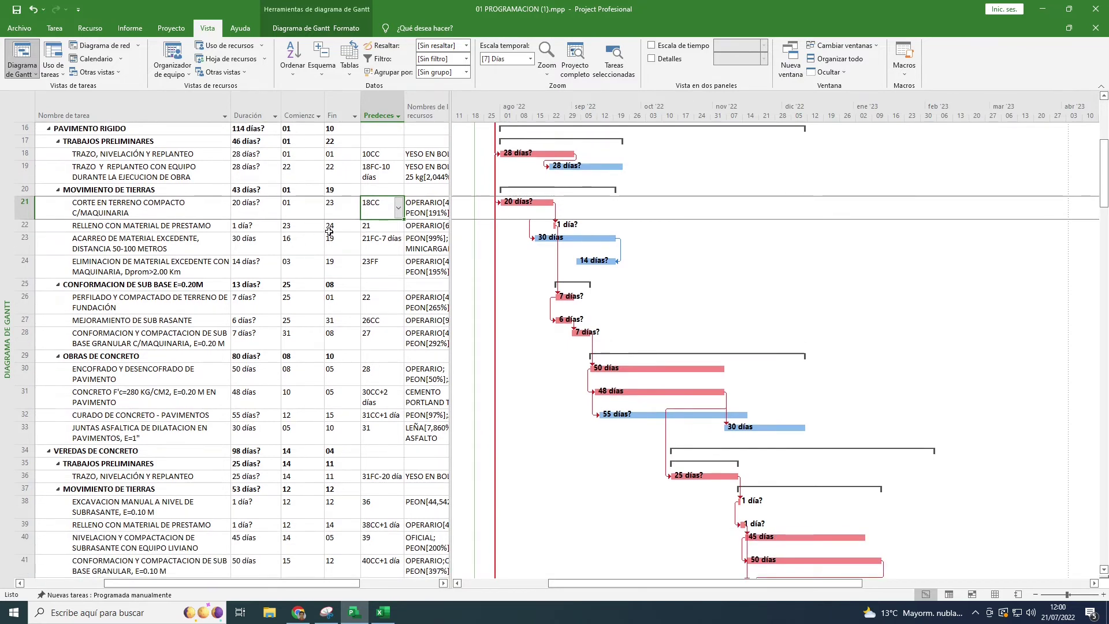
# Step: Check the predecessor and link type in the task information of CORTE EN TERRENO COMPACTO C/MAQUINARIA against its Gantt bar
pyautogui.doubleClick(374, 209)
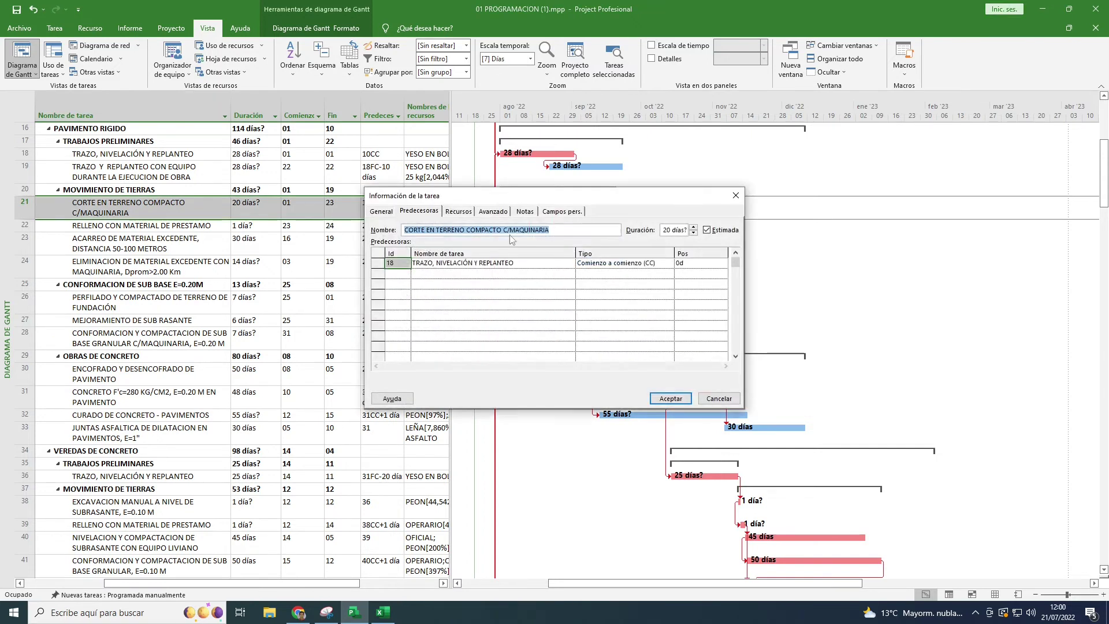
pyautogui.moveTo(548, 203); pyautogui.dragTo(591, 232)
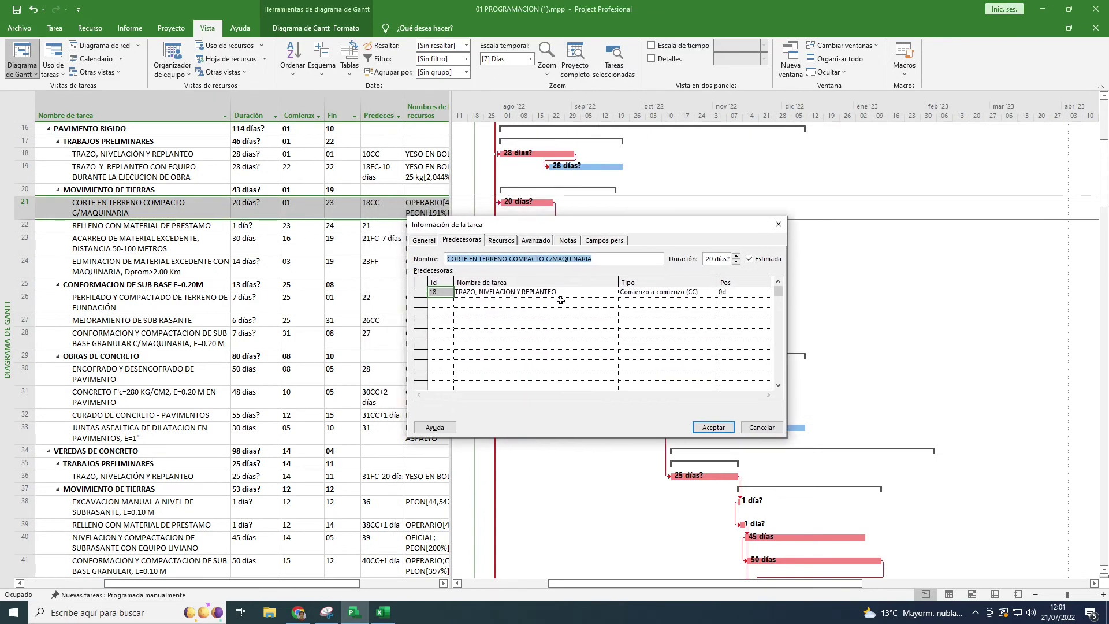
pyautogui.moveTo(607, 235); pyautogui.dragTo(692, 293)
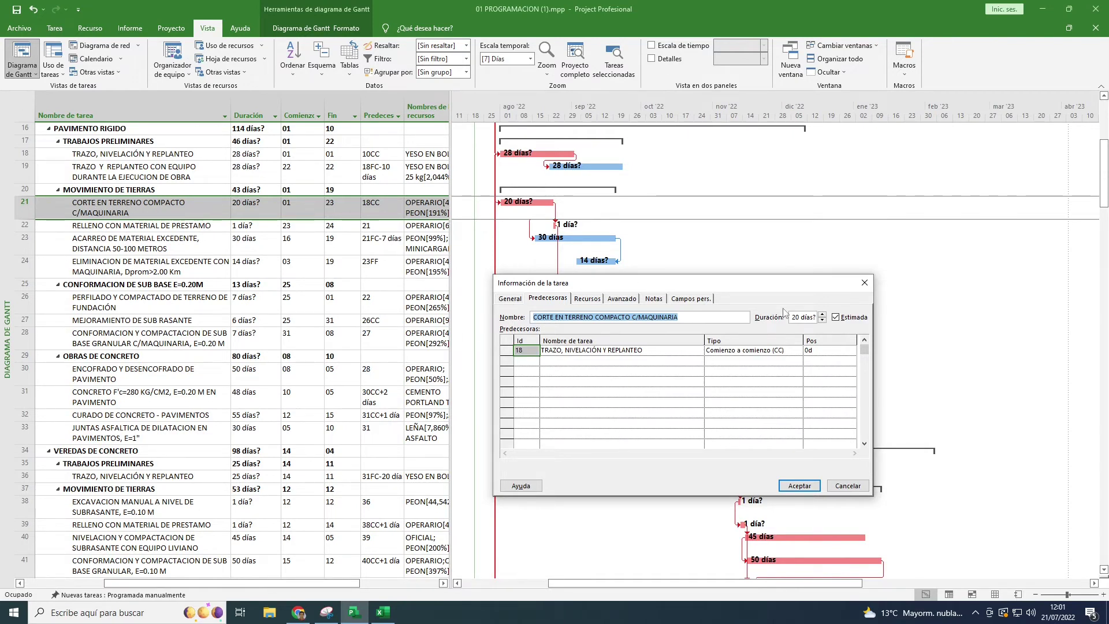
pyautogui.click(806, 486)
# Step: Check the predecessor and link type in the task information of RELLENO CON MATERIAL DE PRESTAMO under PAVIMENTO RIGIDO
pyautogui.click(149, 230)
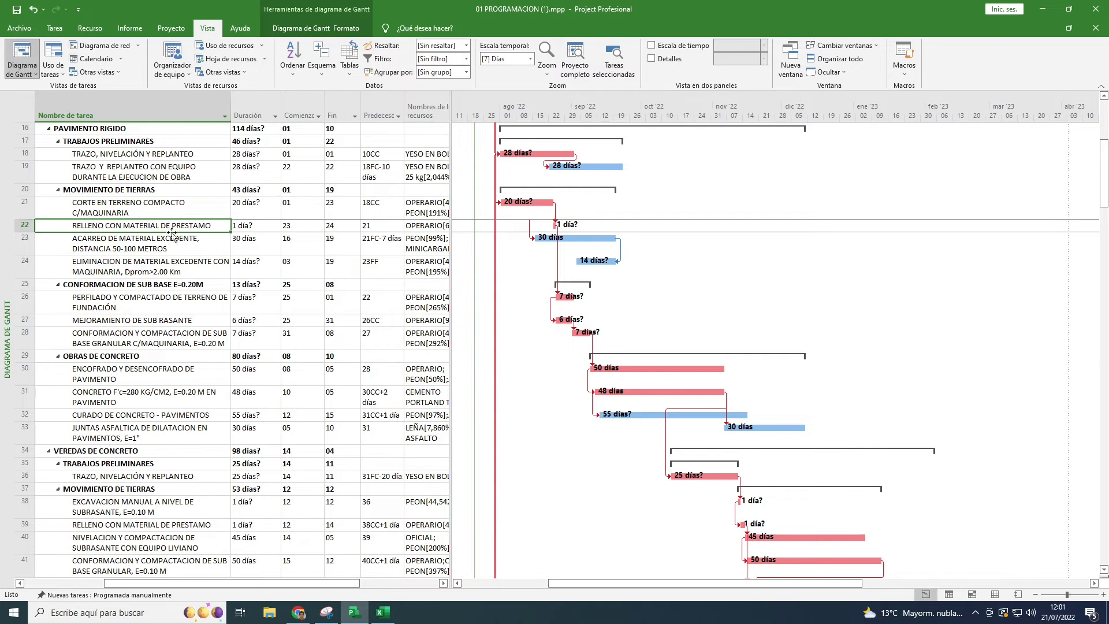
pyautogui.doubleClick(392, 229)
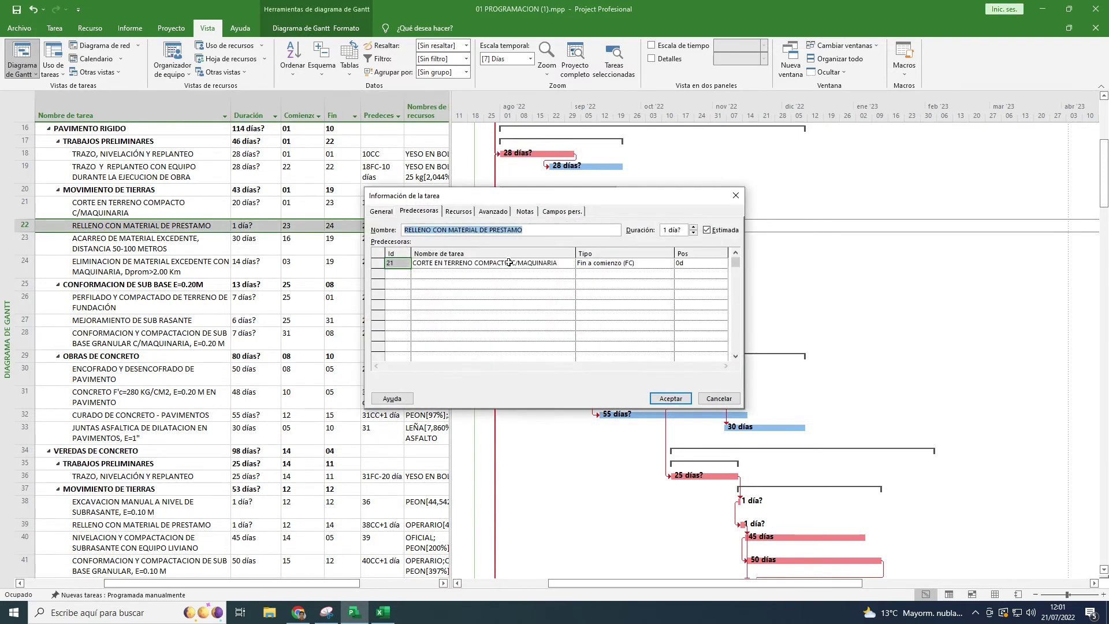
pyautogui.moveTo(552, 202); pyautogui.dragTo(672, 254)
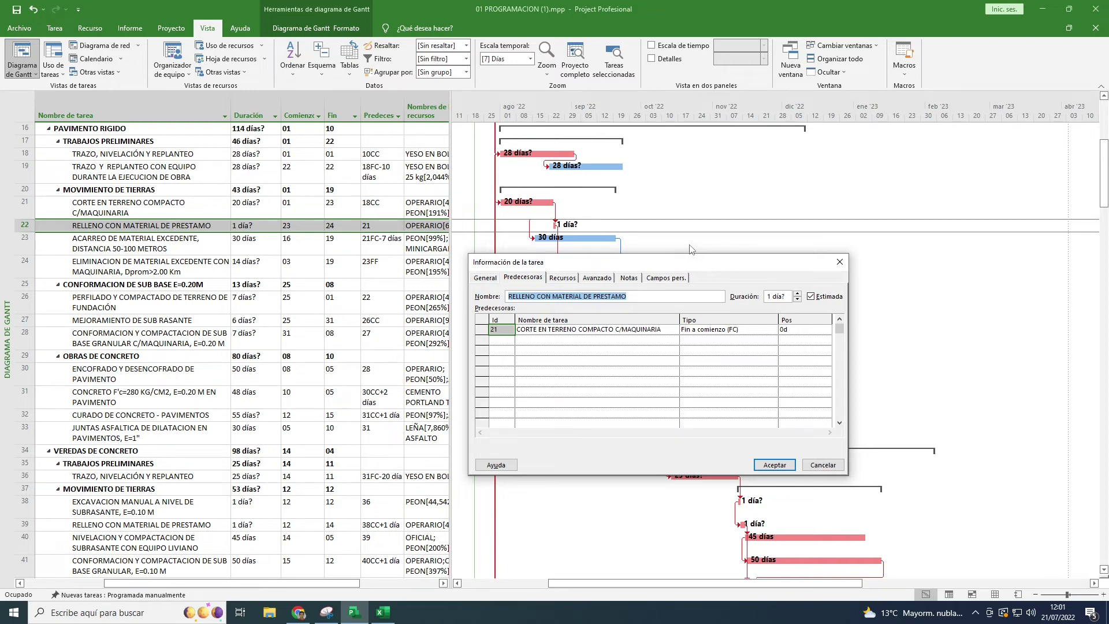
pyautogui.moveTo(664, 268); pyautogui.dragTo(769, 268)
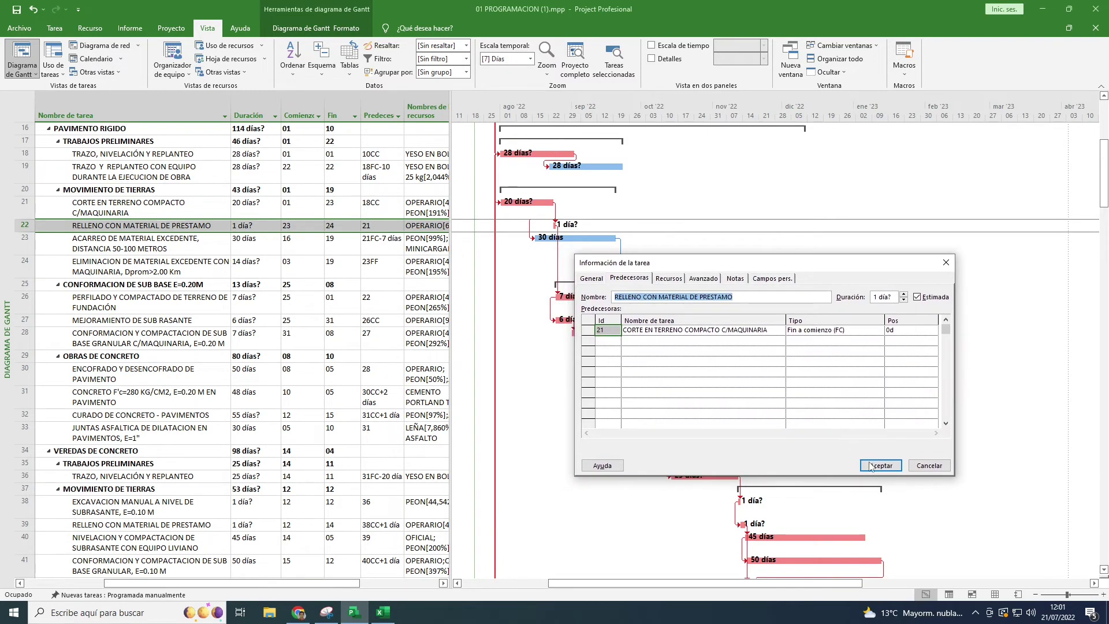
pyautogui.click(947, 263)
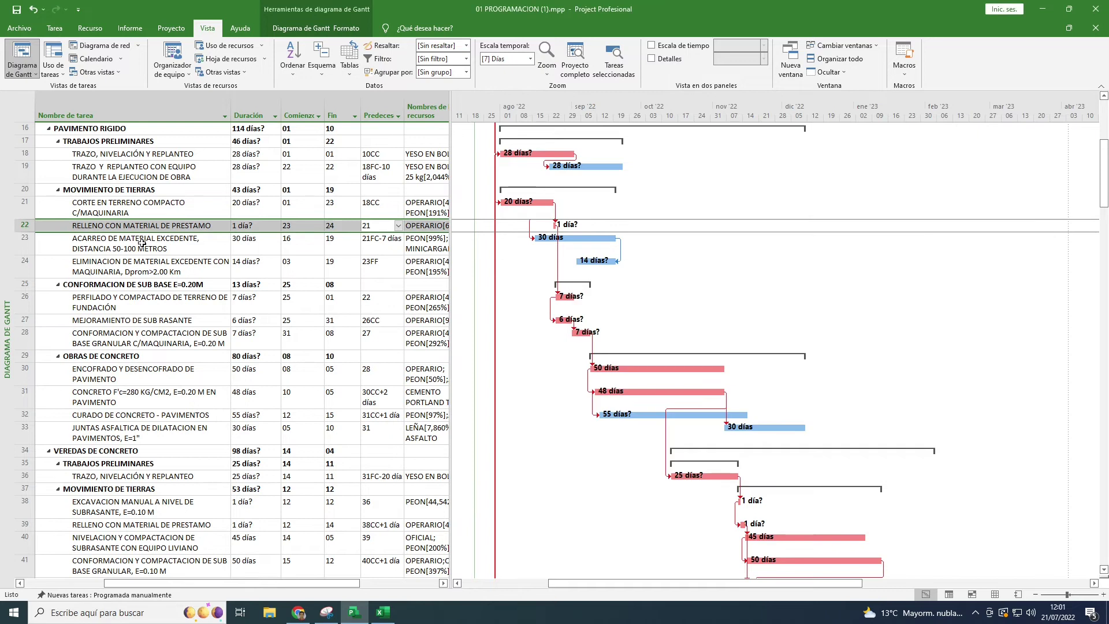
# Step: Examine how ACARREO DE MATERIAL EXCEDENTE and ELIMINACION DE MATERIAL EXCEDENTE CON MAQUINARIA relate to the RELLENO CON MATERIAL DE PRESTAMO task
pyautogui.click(143, 270)
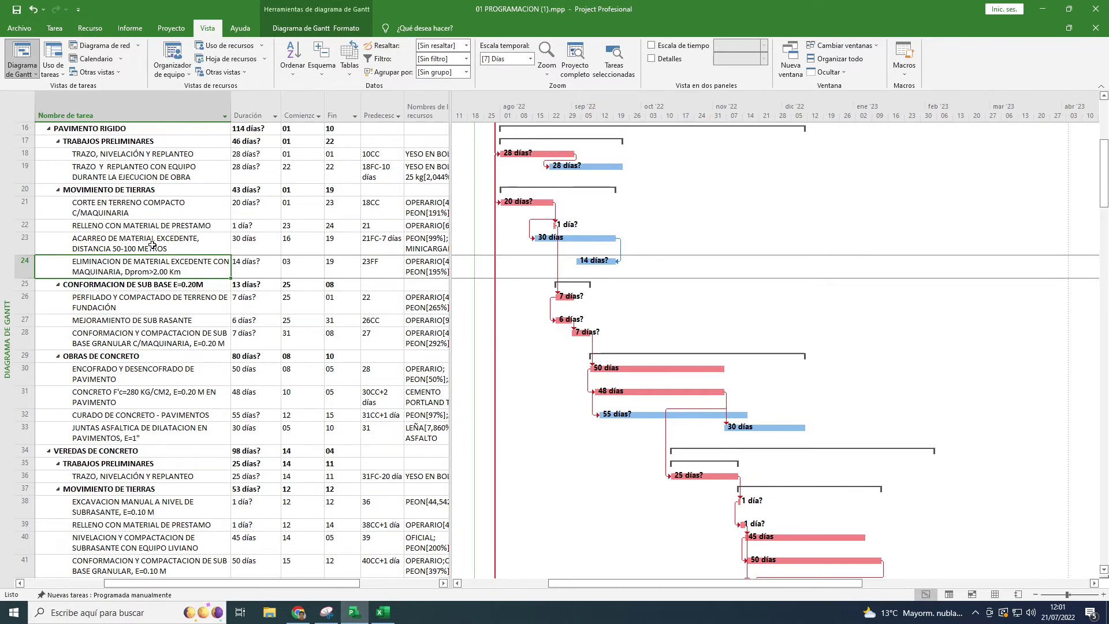
pyautogui.scroll(-1, 160, 246)
pyautogui.click(150, 204)
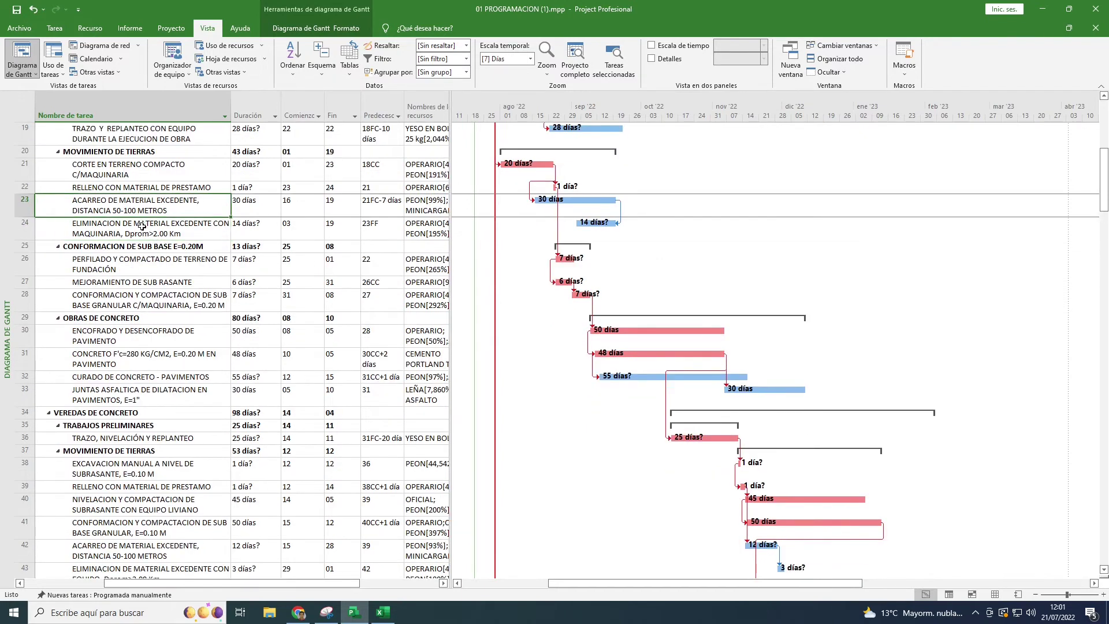
pyautogui.click(145, 225)
pyautogui.click(149, 212)
pyautogui.click(144, 225)
pyautogui.click(148, 203)
pyautogui.click(142, 187)
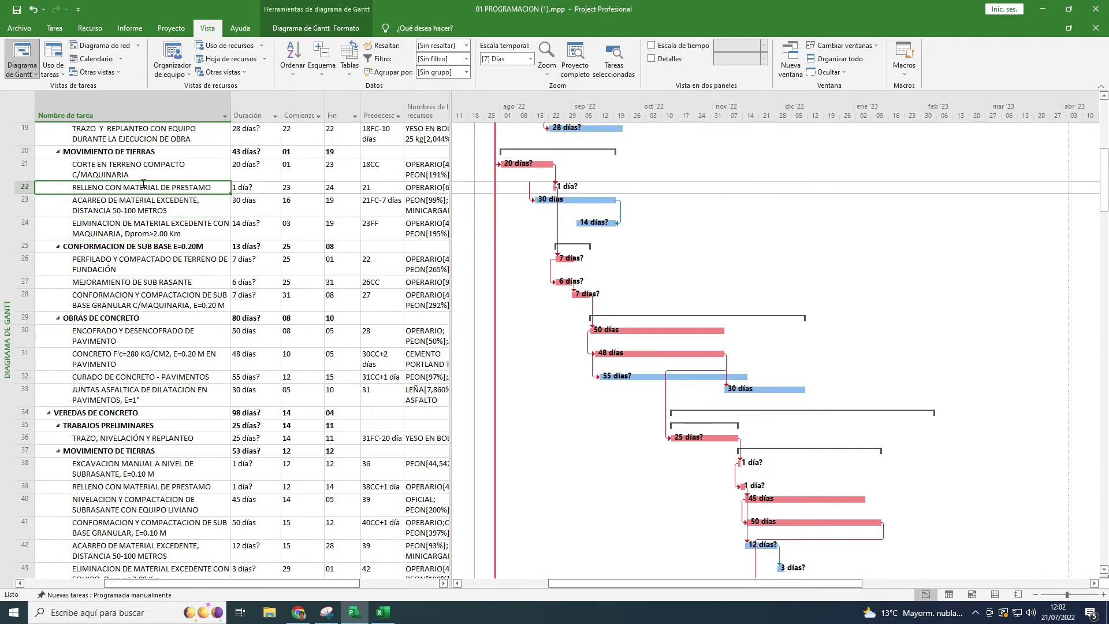
# Step: Check the predecessor and link type in the task information of PERFILADO Y COMPACTADO DE TERRENO DE FUNDACIÓN
pyautogui.scroll(-1, 165, 238)
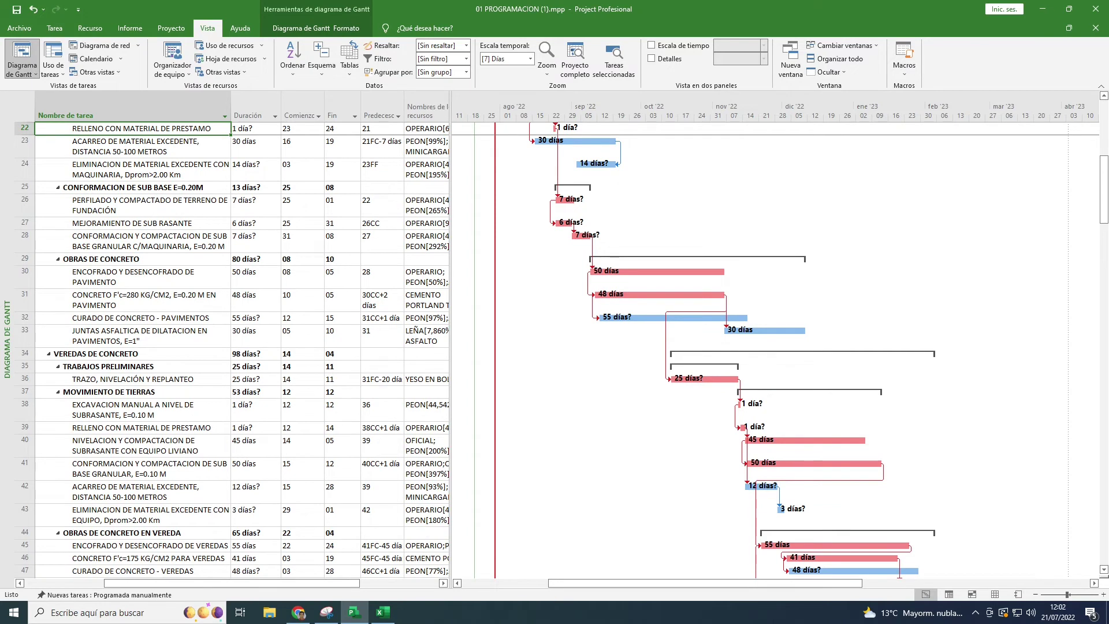
pyautogui.click(370, 204)
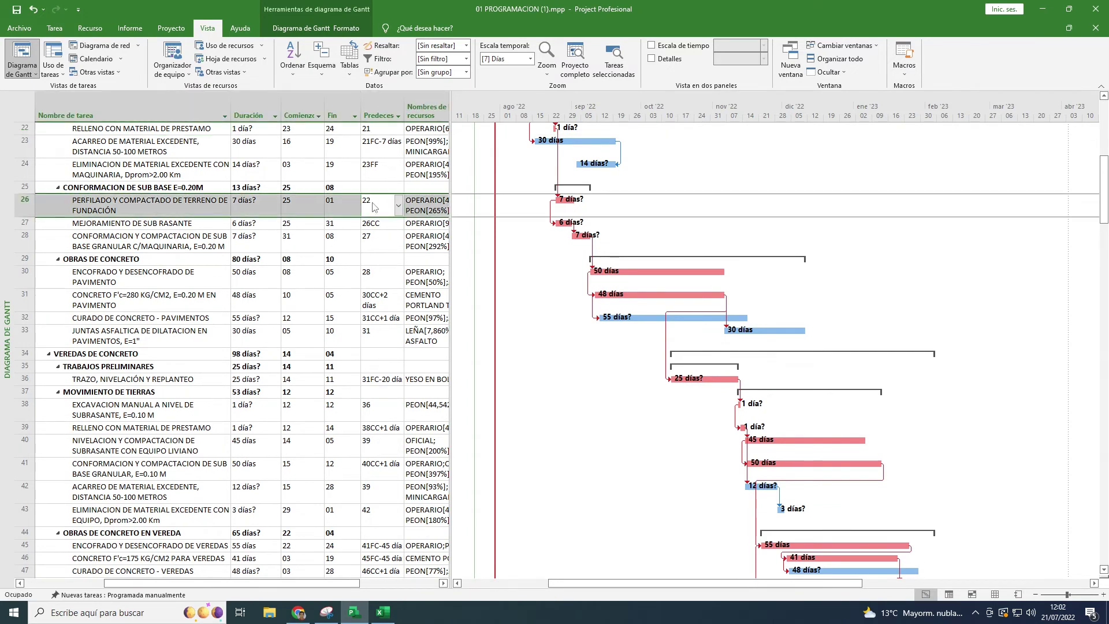
pyautogui.hotkey('shift', 'F2')
pyautogui.moveTo(515, 200); pyautogui.dragTo(573, 250)
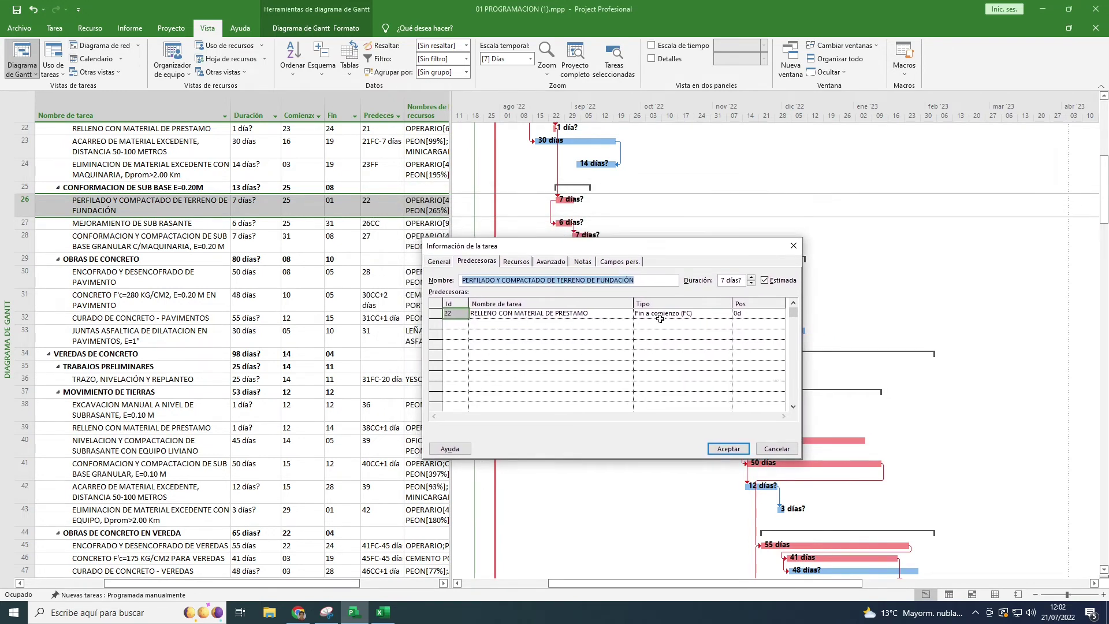
pyautogui.moveTo(606, 250); pyautogui.dragTo(706, 284)
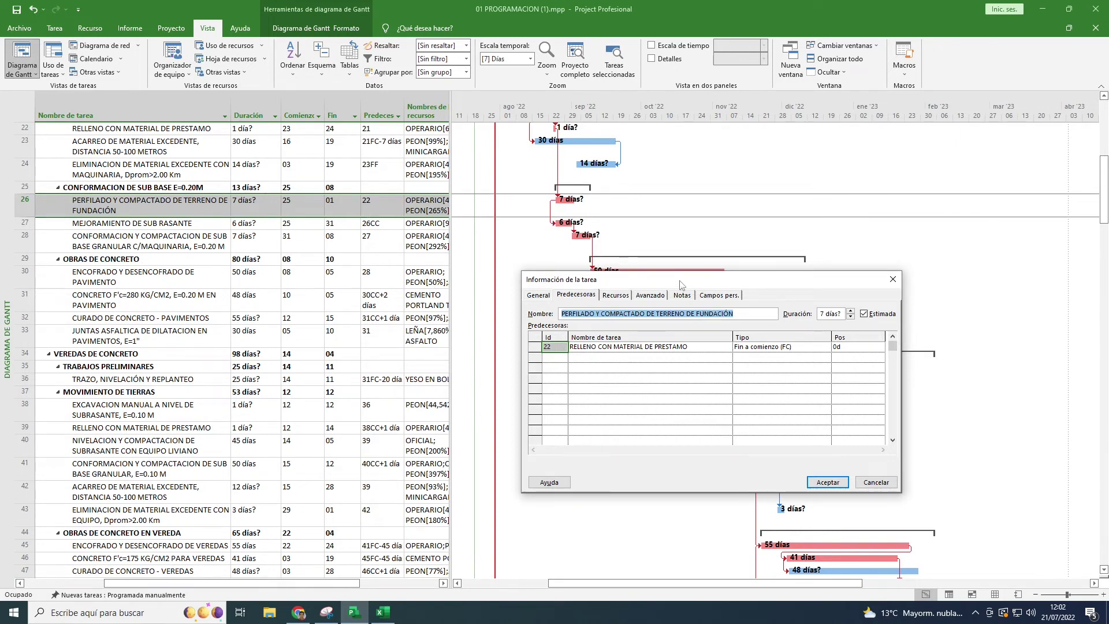
pyautogui.moveTo(682, 280); pyautogui.dragTo(686, 263)
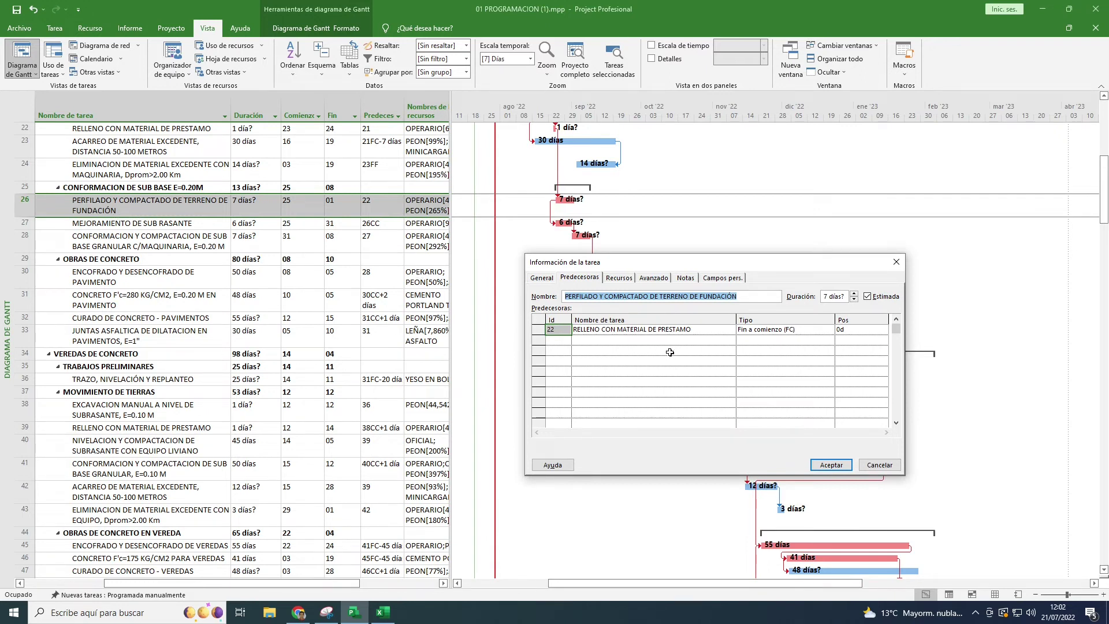
pyautogui.click(831, 465)
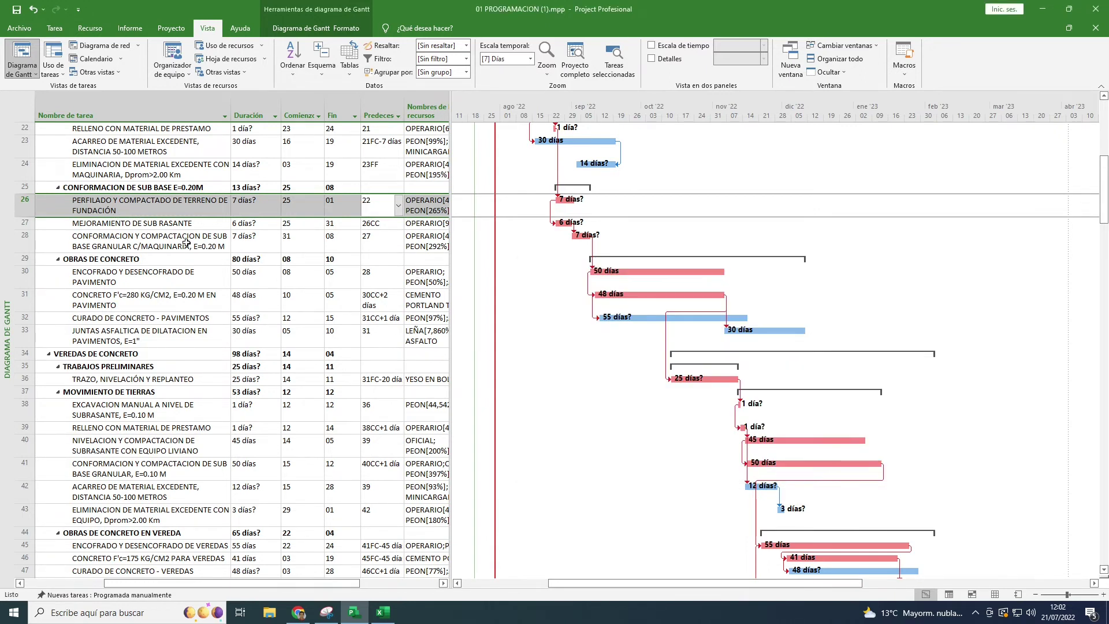
# Step: Check the predecessor and link type in the task information of MEJORAMIENTO DE SUB RASANTE
pyautogui.click(137, 225)
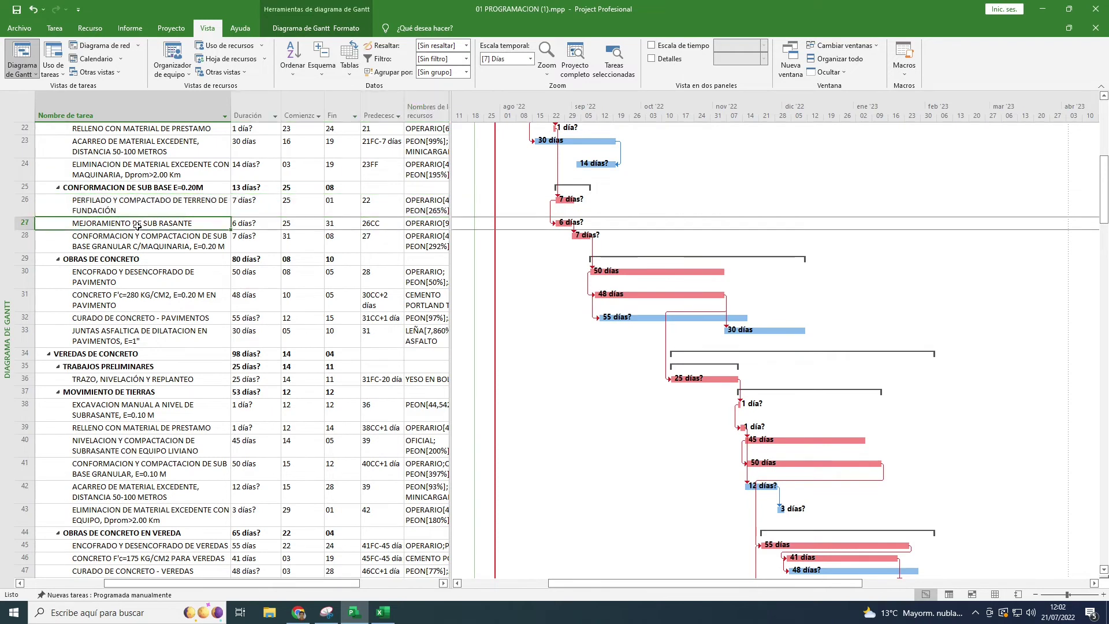
pyautogui.doubleClick(383, 224)
pyautogui.moveTo(580, 196); pyautogui.dragTo(739, 318)
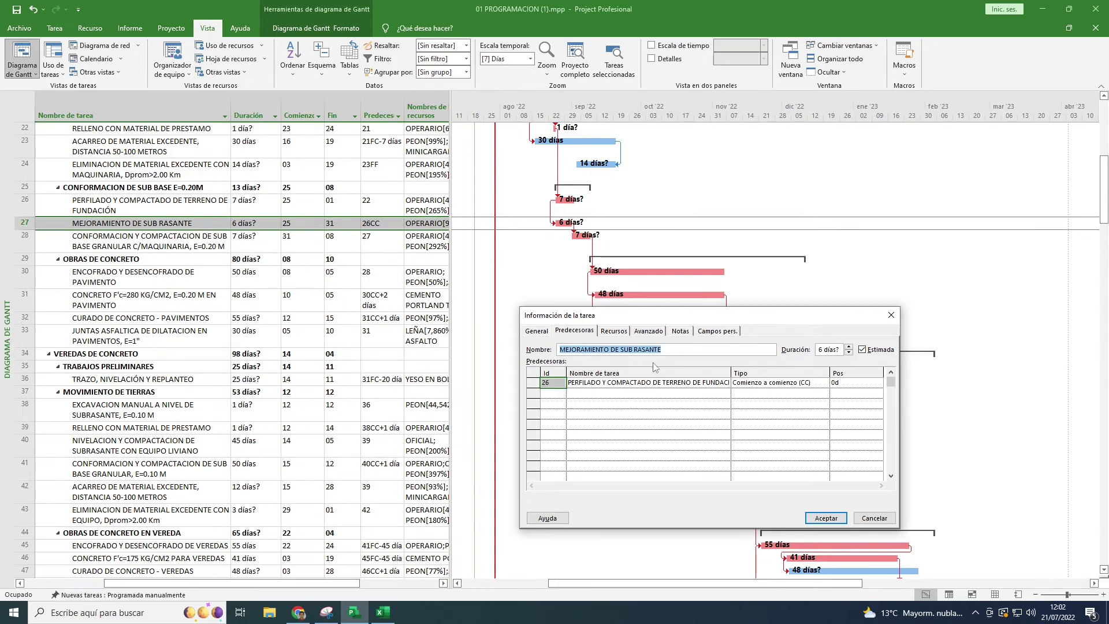
pyautogui.click(827, 518)
# Step: Check the predecessor and link type in the task information of CONFORMACION Y COMPACTACION DE SUB BASE GRANULAR C/MAQUINARIA, E=0.20 M
pyautogui.click(159, 248)
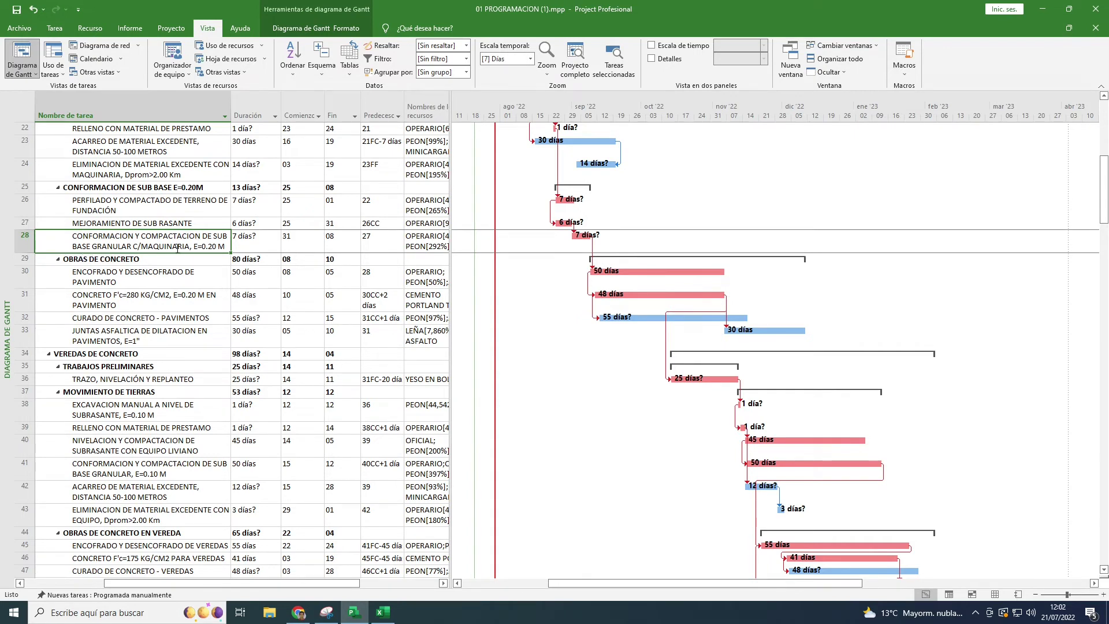
pyautogui.click(383, 245)
pyautogui.moveTo(488, 195); pyautogui.dragTo(667, 317)
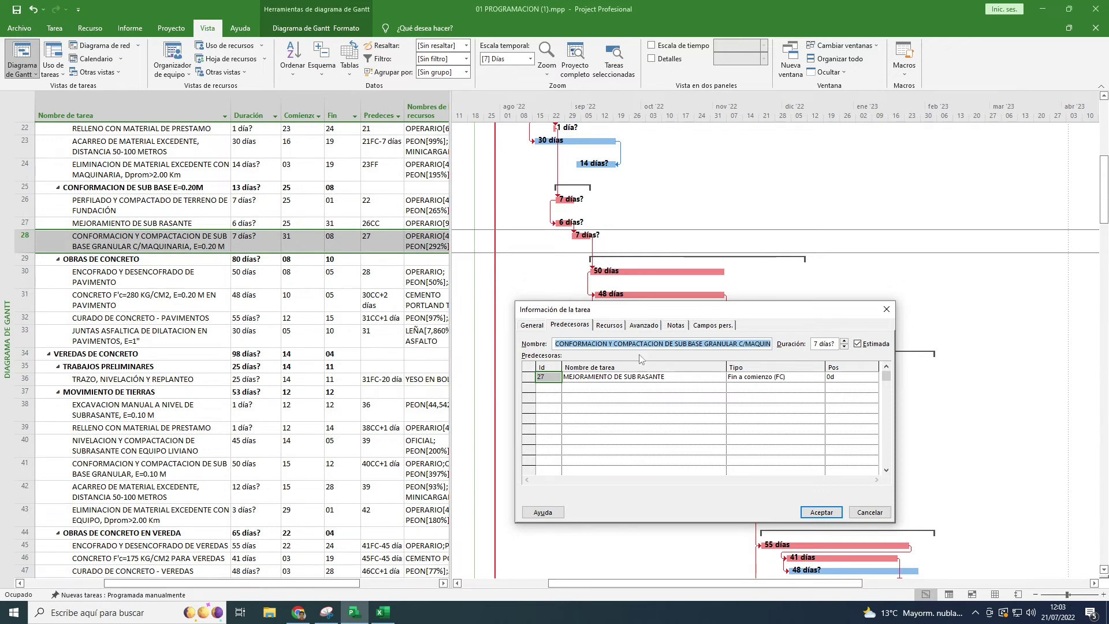
pyautogui.click(821, 513)
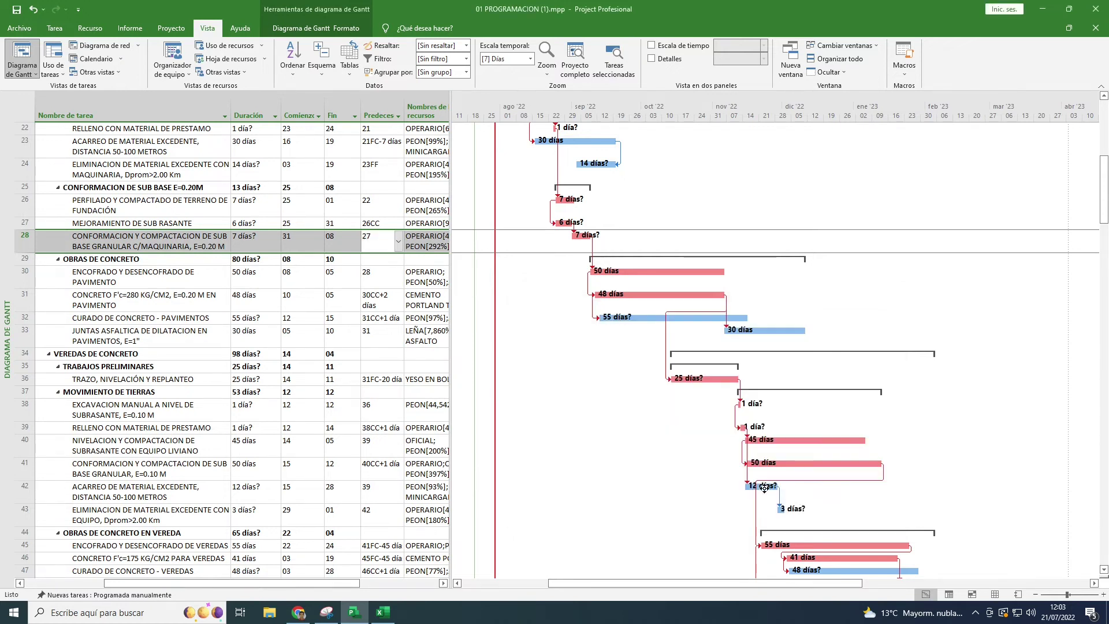
# Step: Review the duration, predecessor and link type of ENCOFRADO Y DESENCOFRADO DE PAVIMENTO under OBRAS DE CONCRETO
pyautogui.click(154, 284)
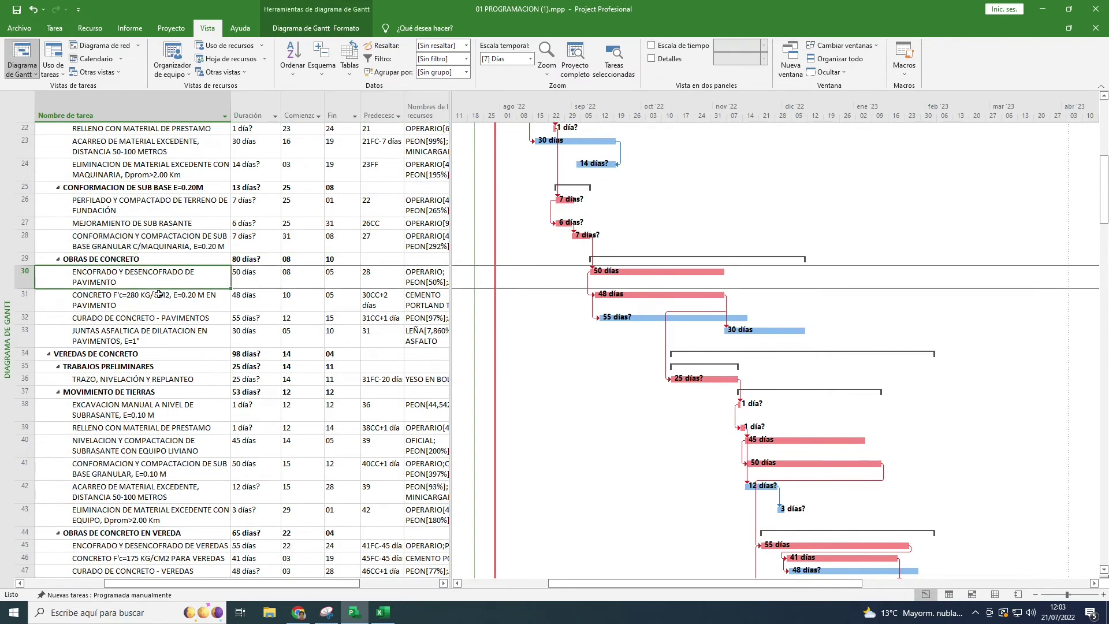
pyautogui.click(263, 283)
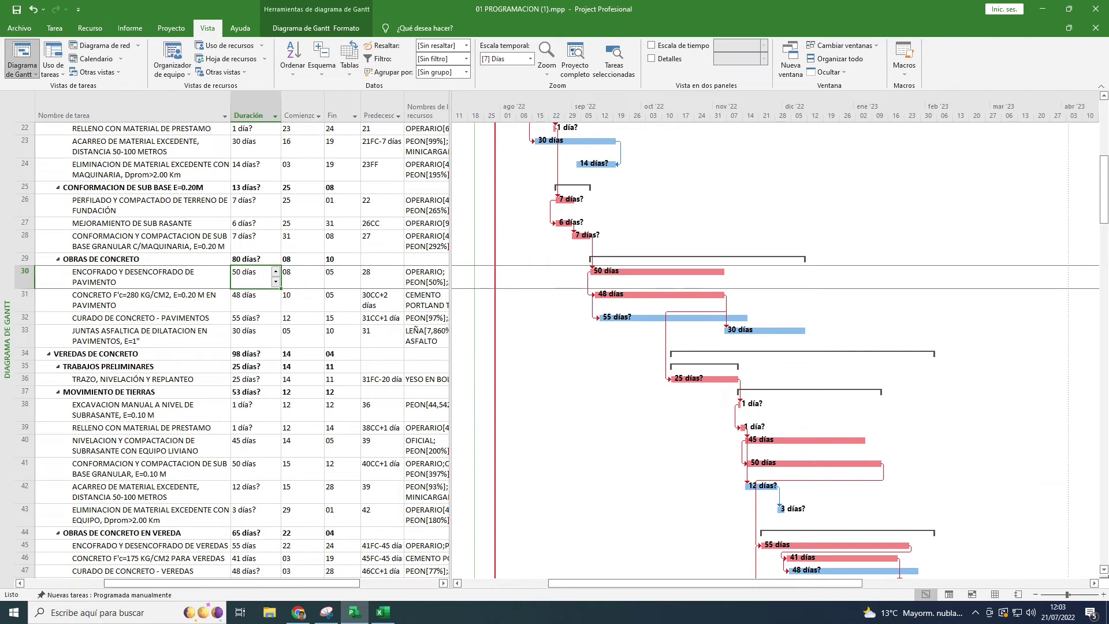
pyautogui.click(380, 279)
pyautogui.doubleClick(380, 279)
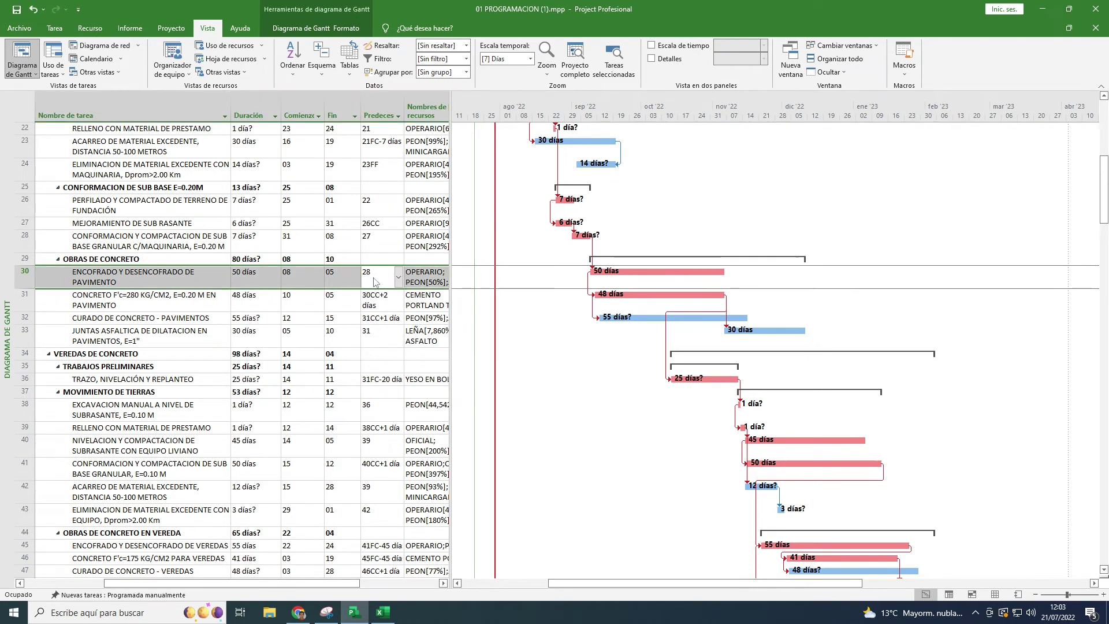
pyautogui.moveTo(585, 200); pyautogui.dragTo(738, 339)
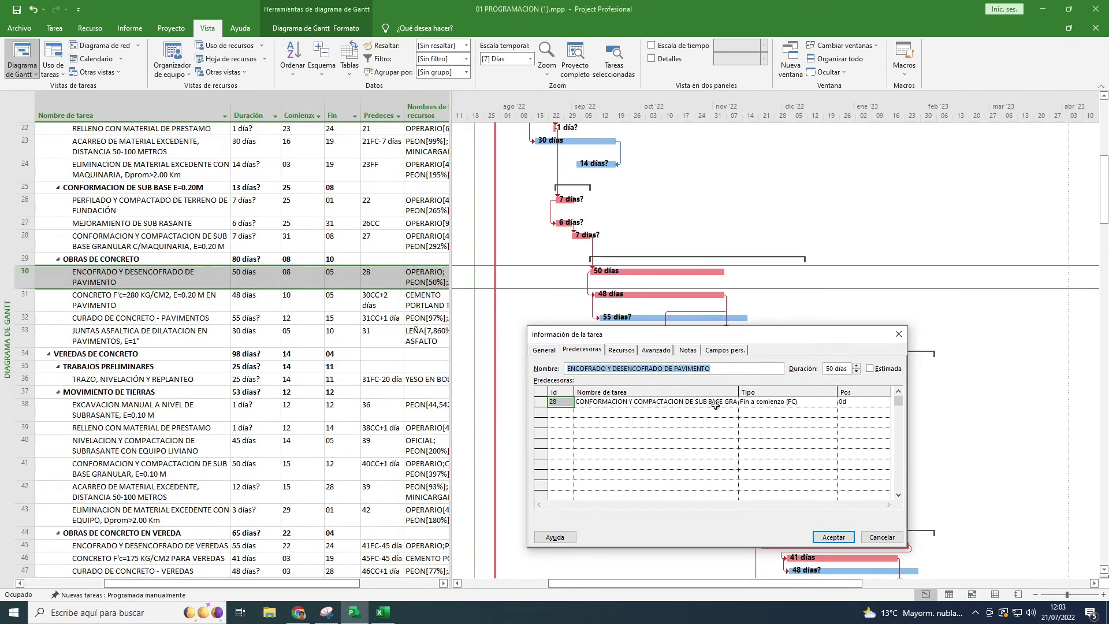
pyautogui.moveTo(722, 334)
pyautogui.mouseDown()
pyautogui.moveTo(768, 330)
pyautogui.moveTo(714, 338)
pyautogui.mouseUp()
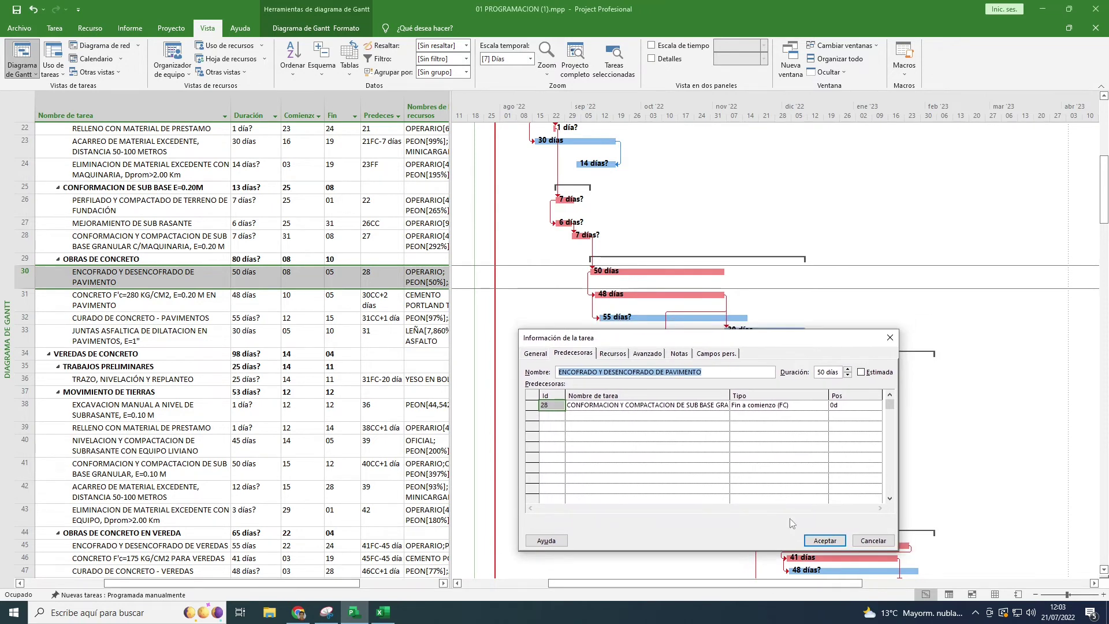
pyautogui.click(812, 539)
# Step: Check the predecessor, link type and lag in the task information of CONCRETO F'c=280 KG/CM2, E=0.20 M EN PAVIMENTO
pyautogui.click(149, 310)
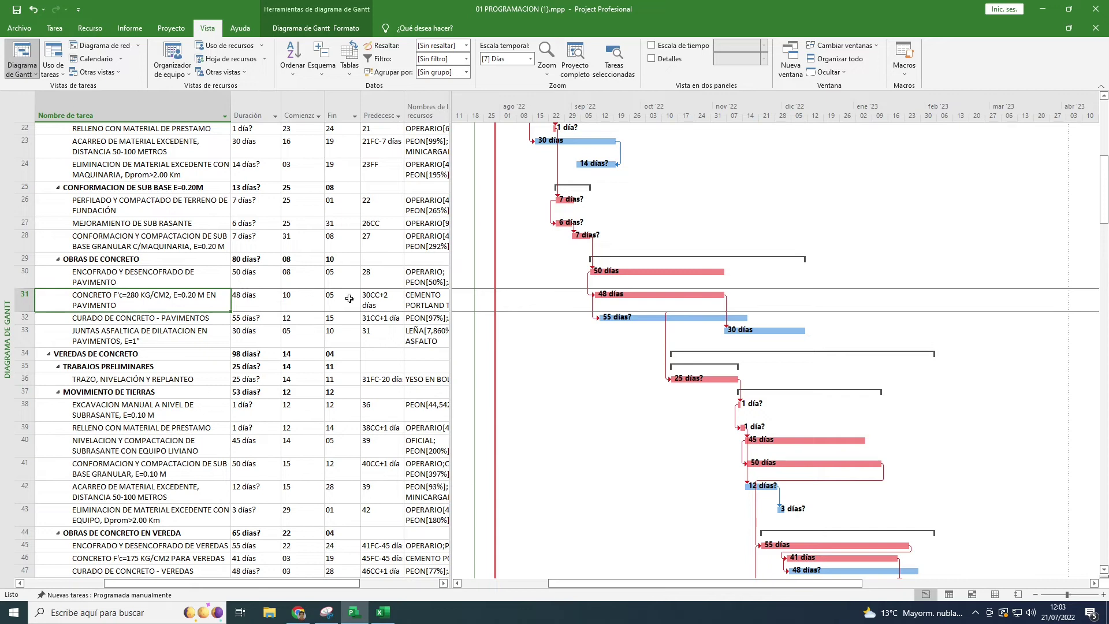
pyautogui.click(556, 308)
pyautogui.moveTo(549, 193); pyautogui.dragTo(723, 343)
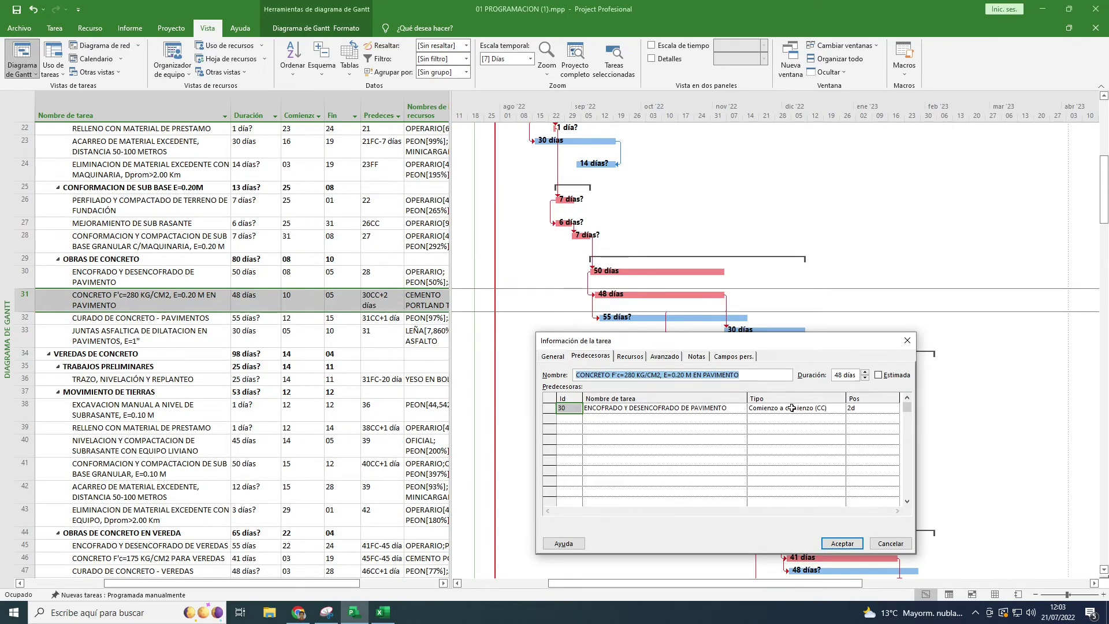
pyautogui.moveTo(770, 346); pyautogui.dragTo(760, 352)
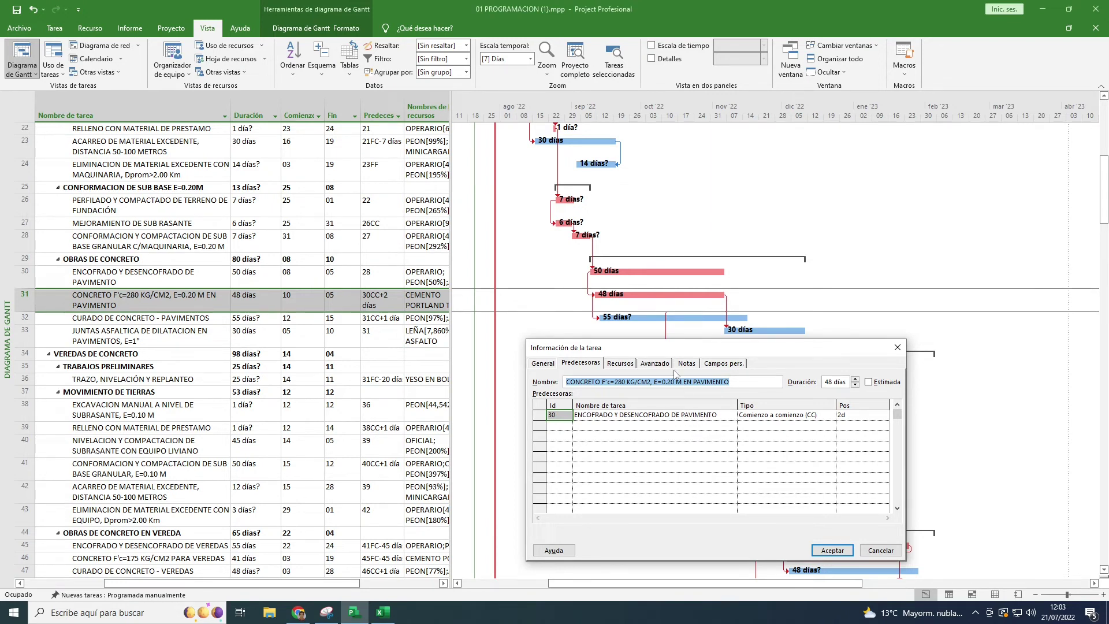
pyautogui.moveTo(663, 351)
pyautogui.mouseDown()
pyautogui.moveTo(646, 336)
pyautogui.moveTo(652, 348)
pyautogui.moveTo(642, 346)
pyautogui.mouseUp()
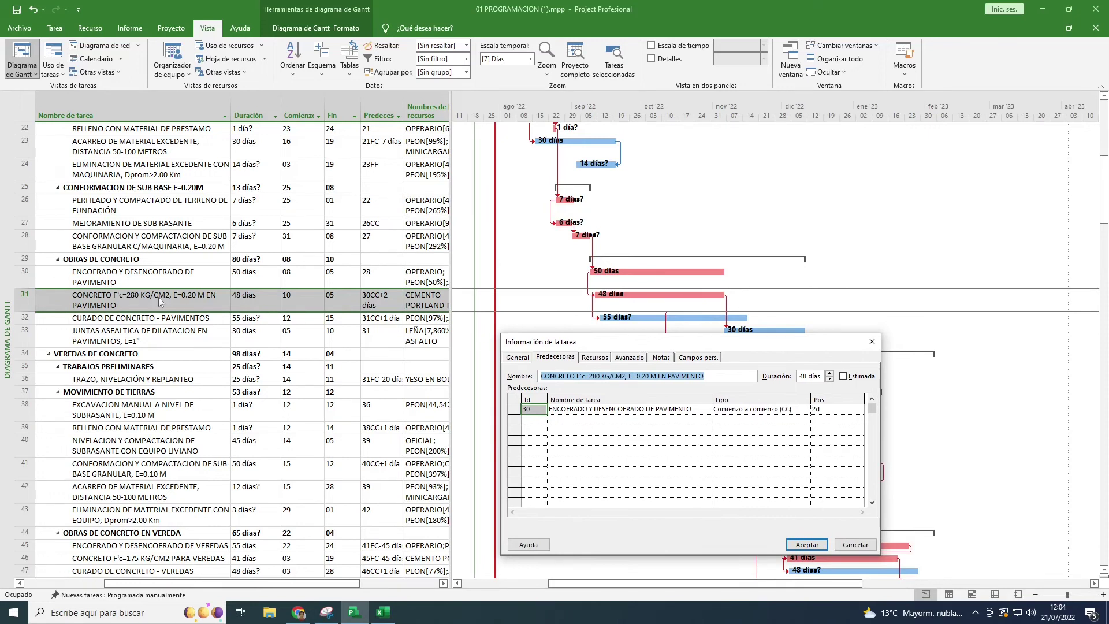
pyautogui.moveTo(639, 346); pyautogui.dragTo(612, 331)
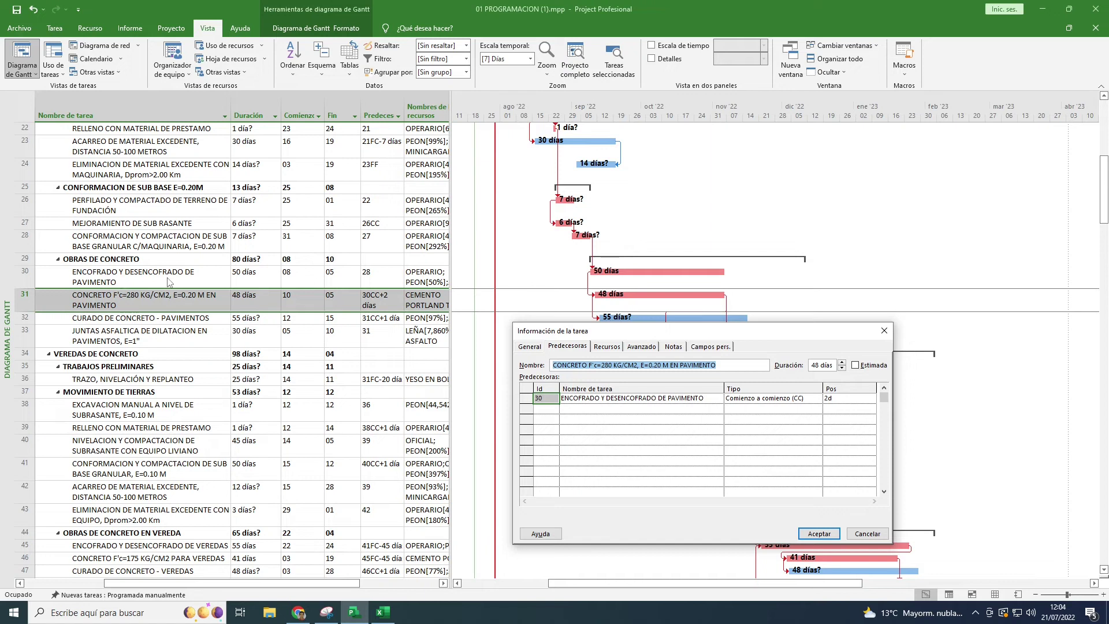
pyautogui.moveTo(581, 331); pyautogui.dragTo(588, 314)
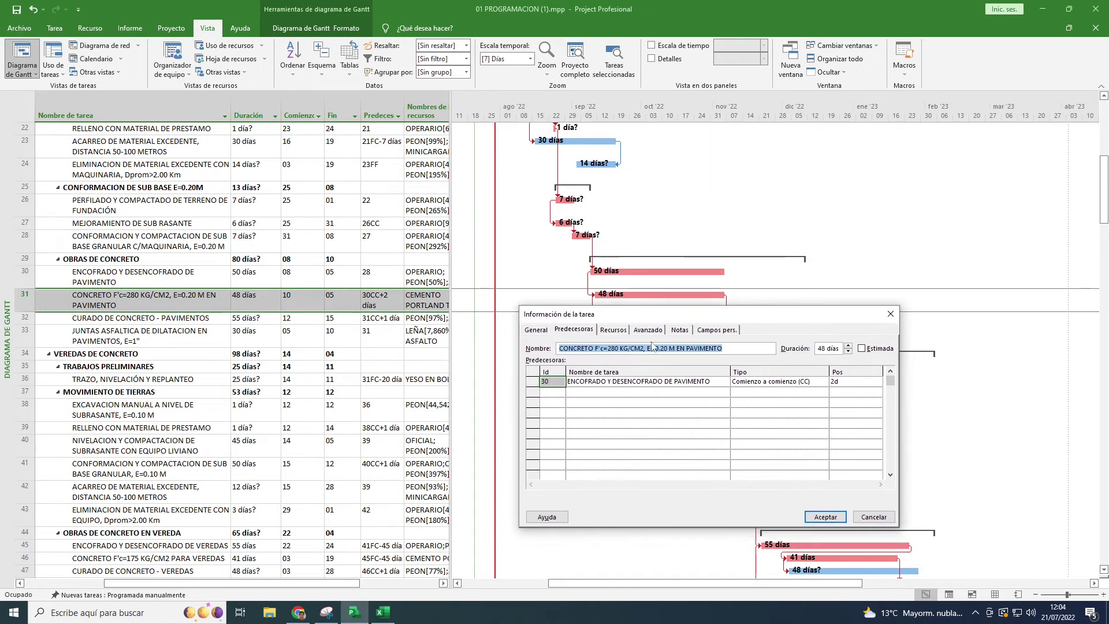
pyautogui.click(826, 517)
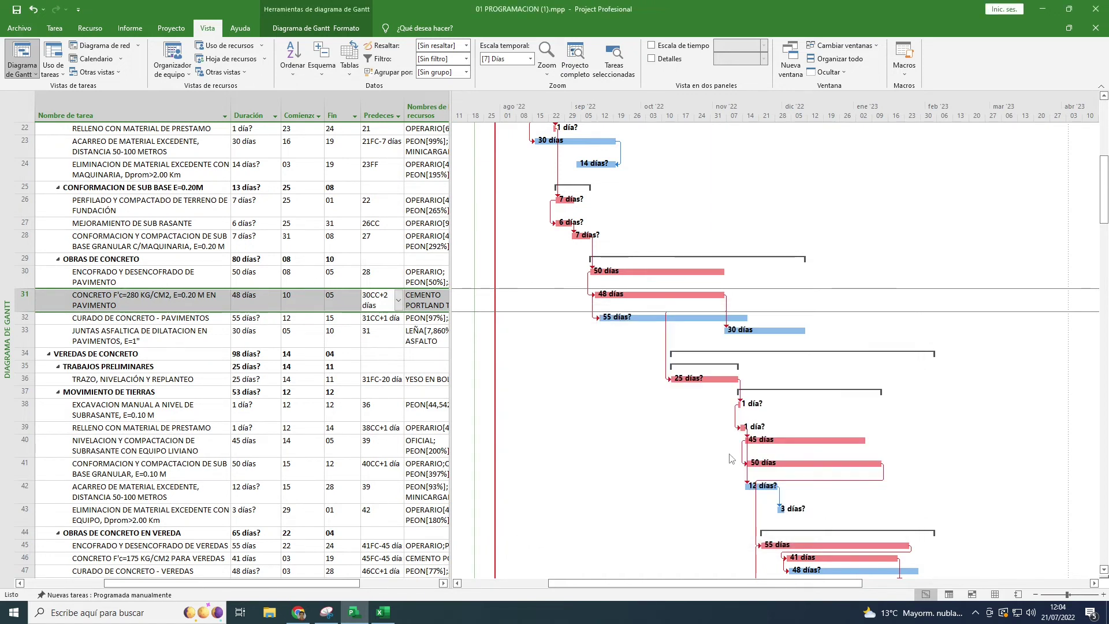
# Step: Review the predecessors of CURADO DE CONCRETO - PAVIMENTOS and JUNTAS ASFALTICA DE DILATACION EN PAVIMENTOS in the task table
pyautogui.click(124, 319)
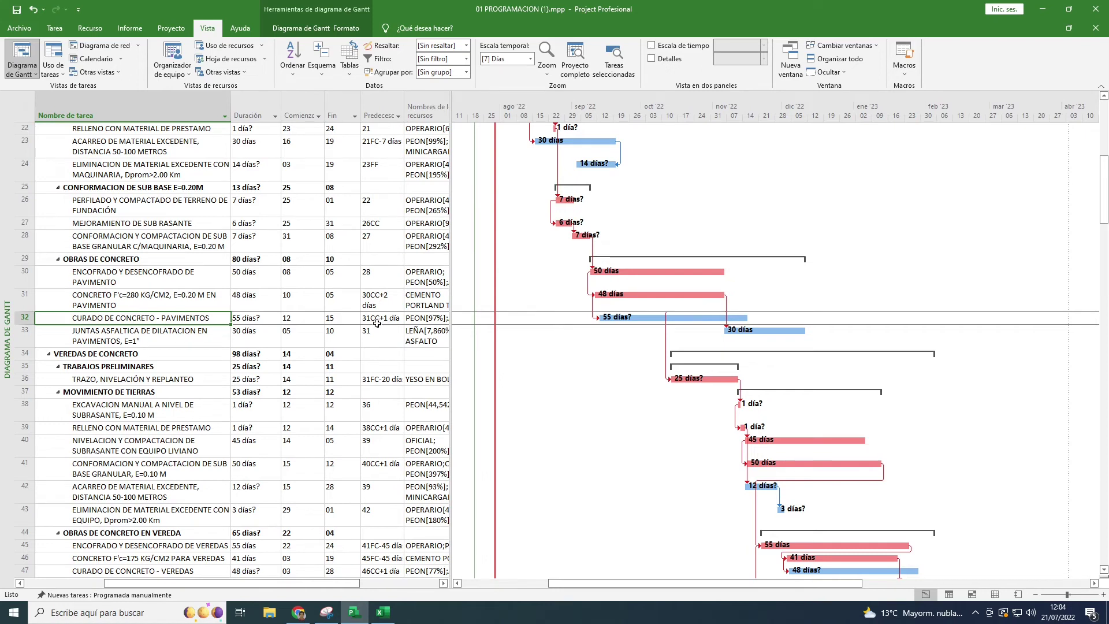
pyautogui.click(135, 305)
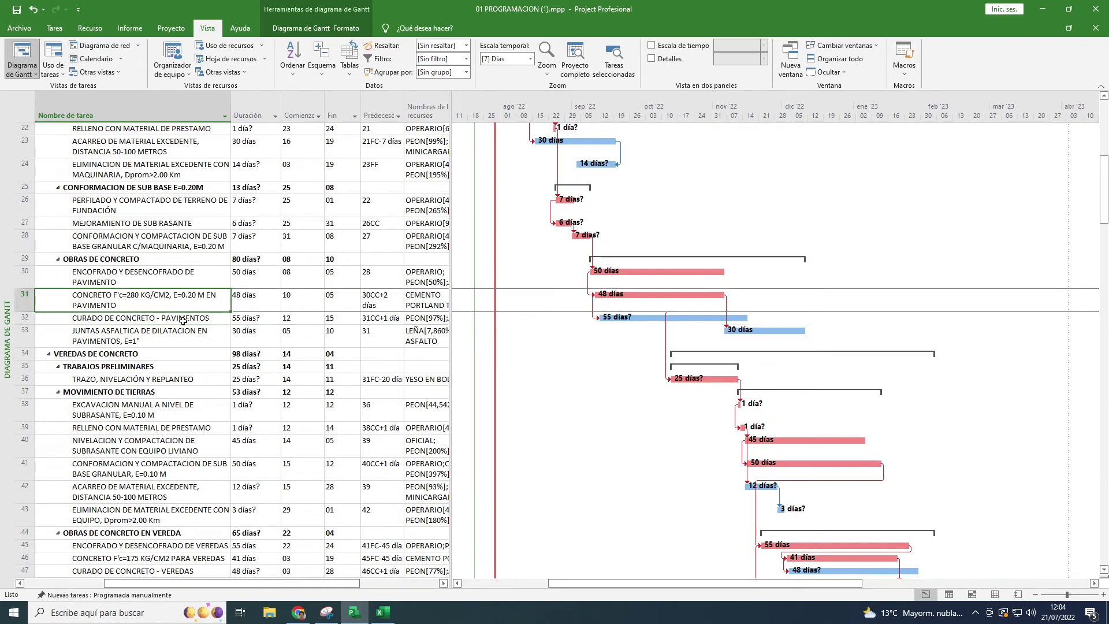
pyautogui.scroll(-1, 183, 321)
pyautogui.click(162, 287)
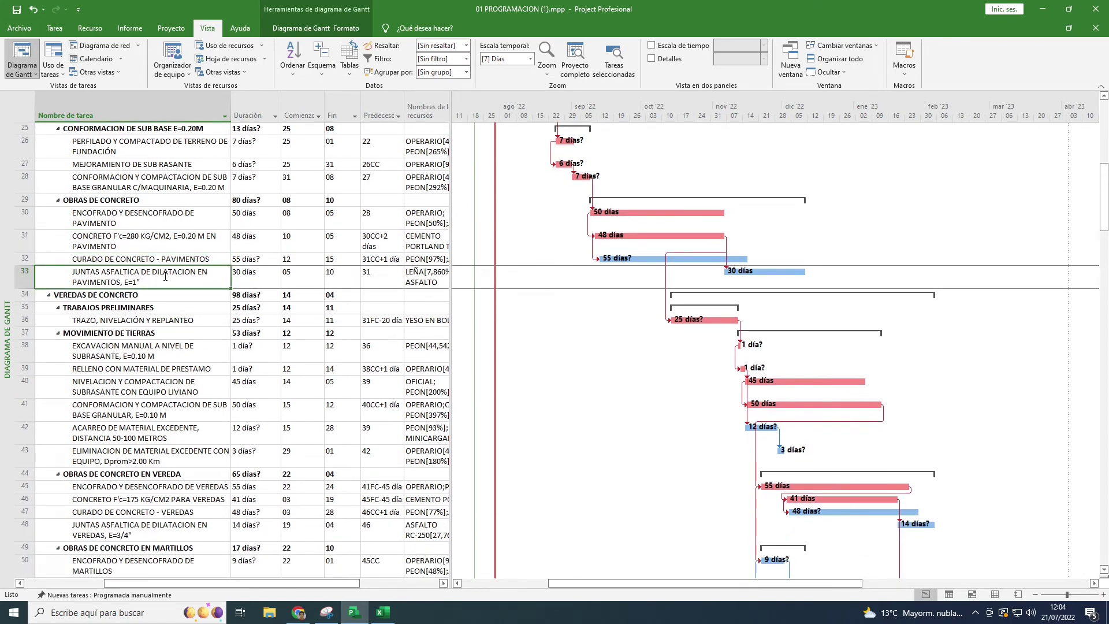
pyautogui.click(385, 277)
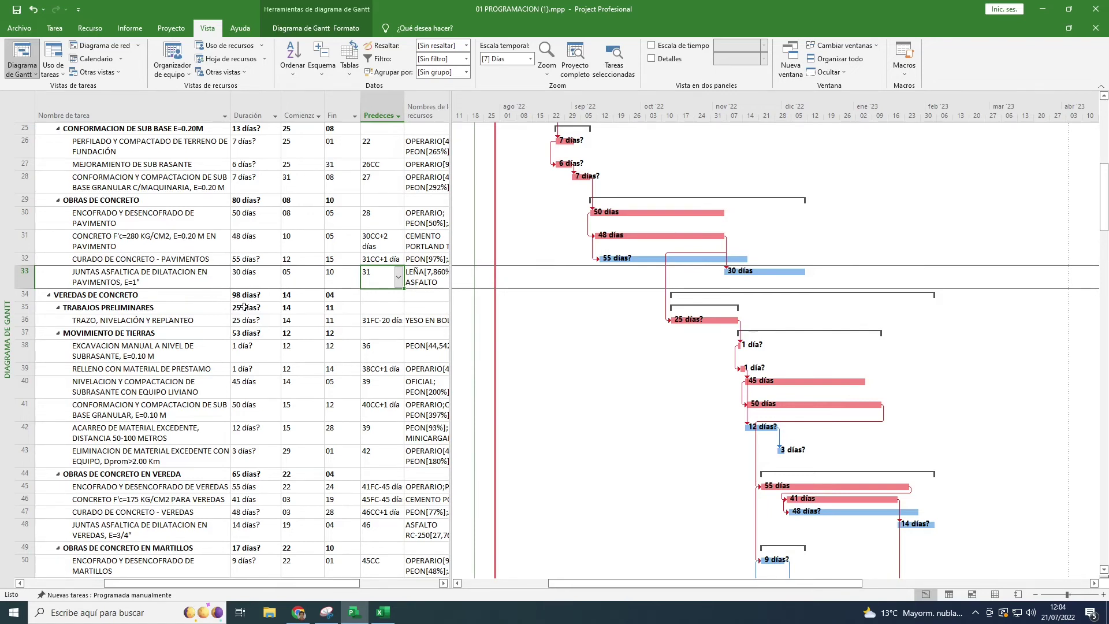
# Step: Locate the VEREDAS DE CONCRETO chapter and its TRABAJOS PRELIMINARES group in the schedule
pyautogui.scroll(-2, 239, 307)
pyautogui.scroll(4, 239, 307)
pyautogui.scroll(2, 240, 307)
pyautogui.scroll(-3, 239, 309)
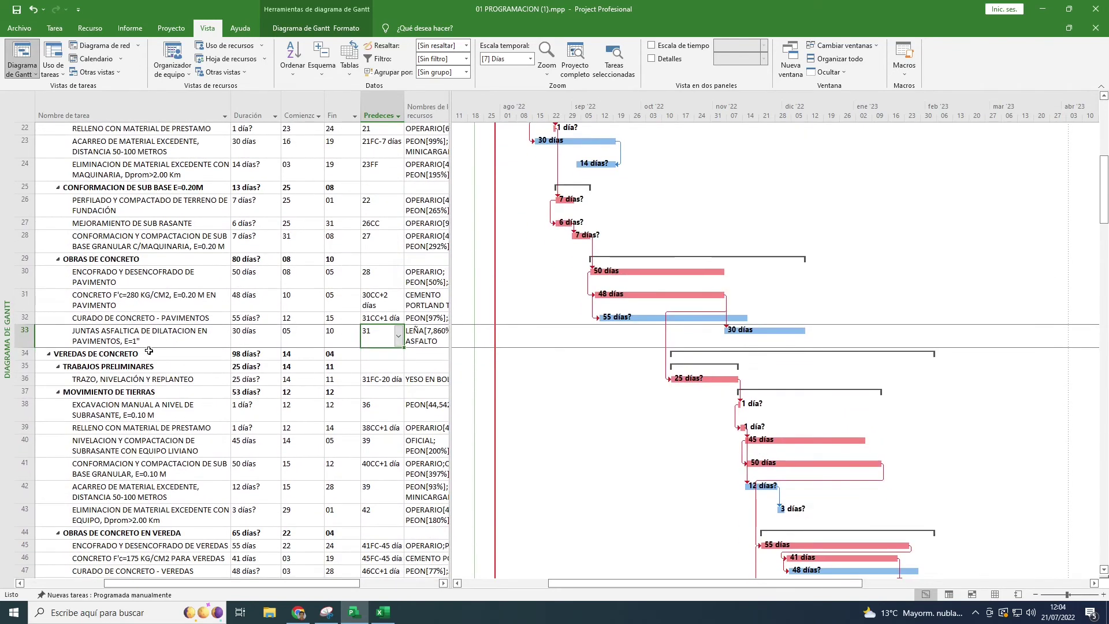
pyautogui.click(127, 353)
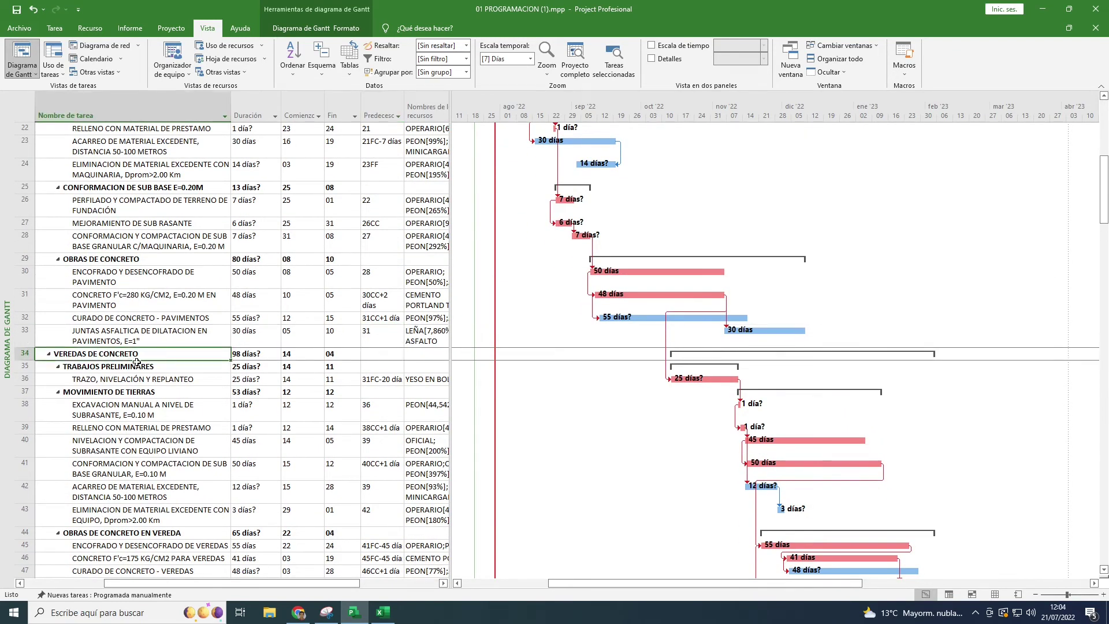
pyautogui.scroll(-1, 136, 362)
pyautogui.click(135, 305)
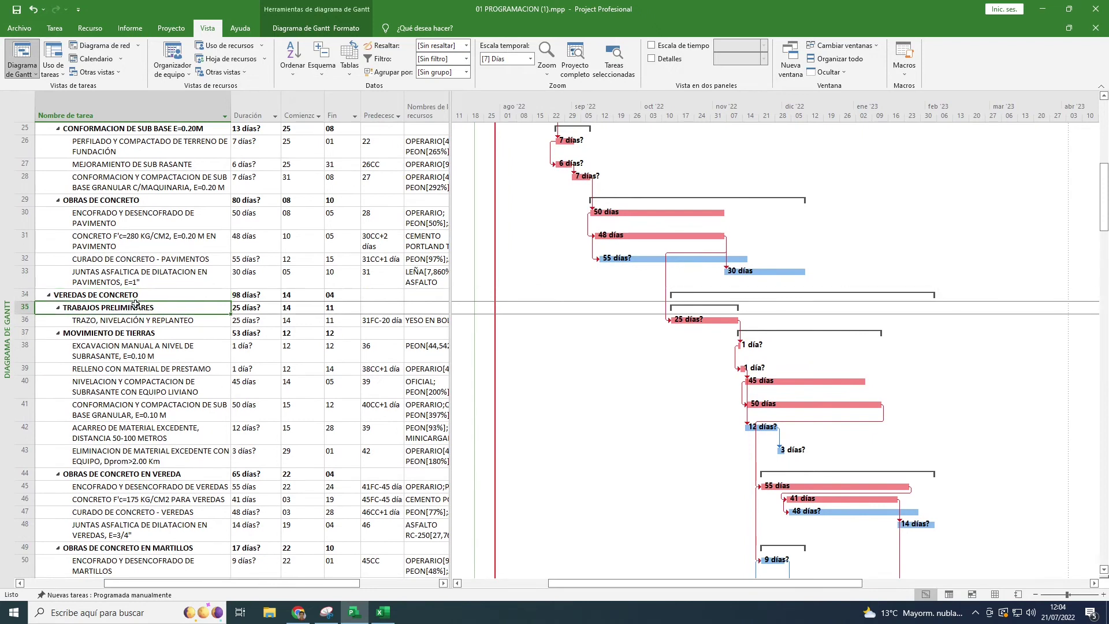
# Step: Look through the durations, predecessors and Gantt links of the whole schedule, including ESCALINATA, PASAJE PEATONAL, CUNETAS and MITIGACION DE IMPACTO AMBIENTAL
pyautogui.scroll(-5, 137, 305)
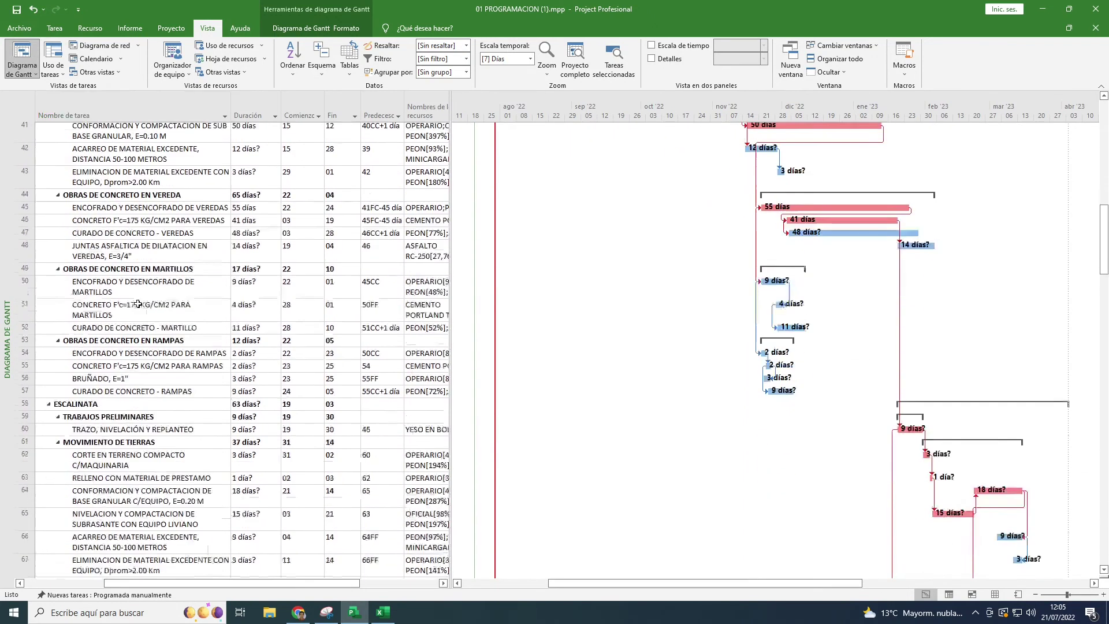
pyautogui.scroll(-1, 139, 304)
pyautogui.scroll(-8, 93, 360)
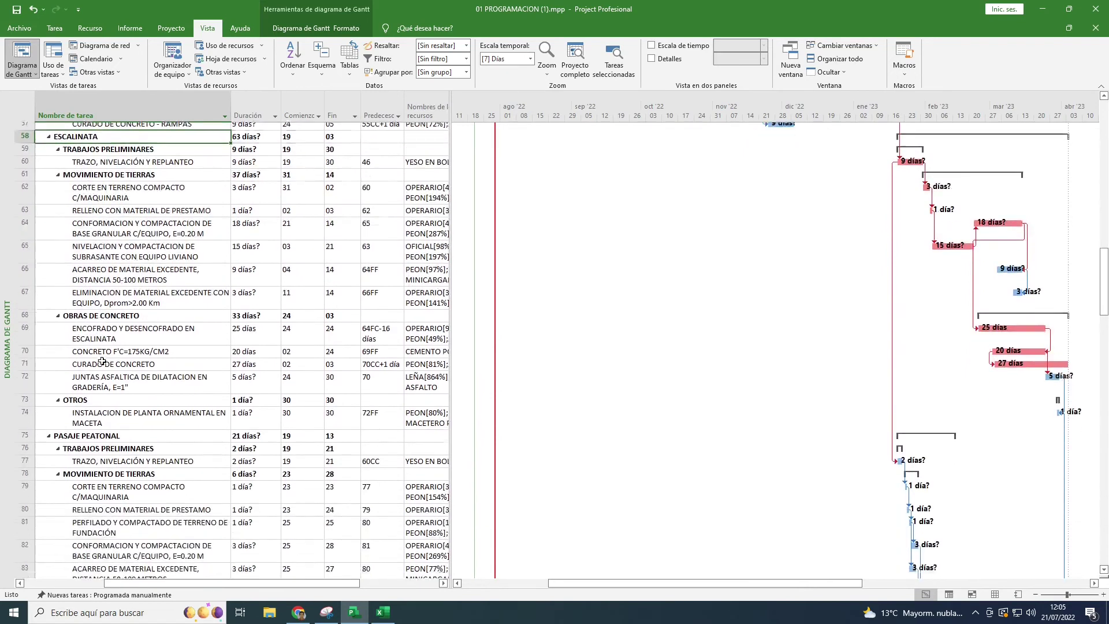
pyautogui.scroll(-9, 102, 359)
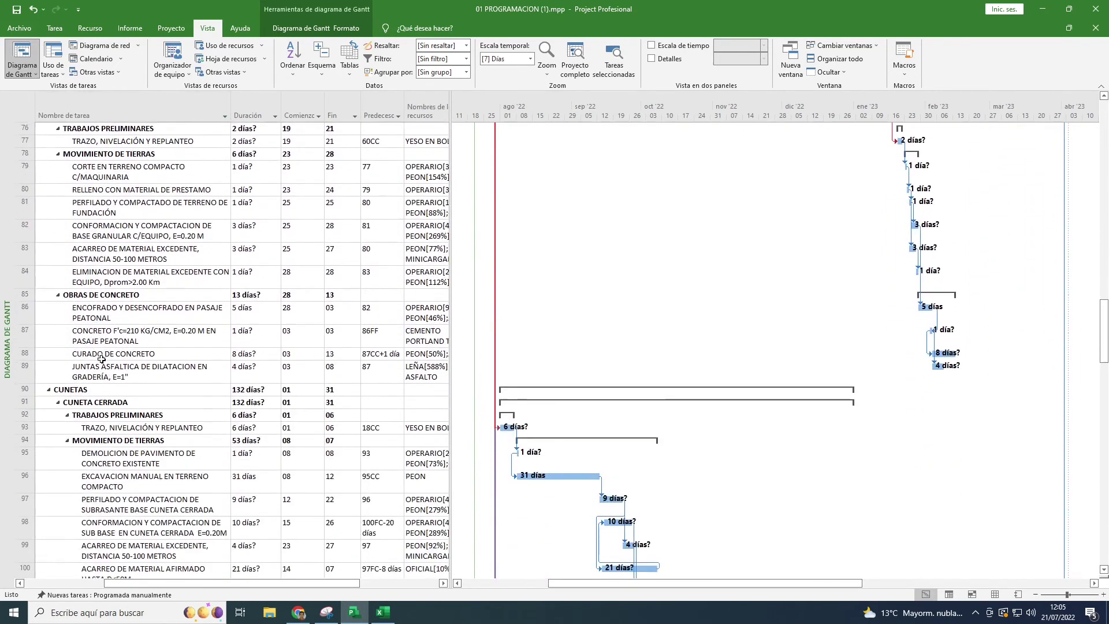
pyautogui.scroll(-7, 100, 362)
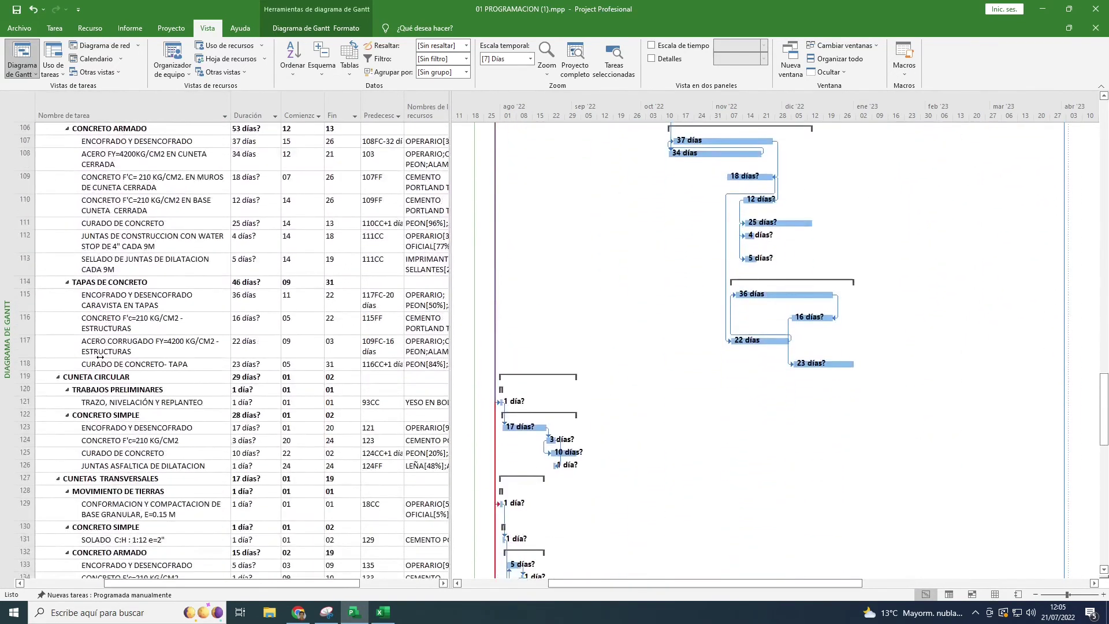
pyautogui.scroll(-3, 100, 355)
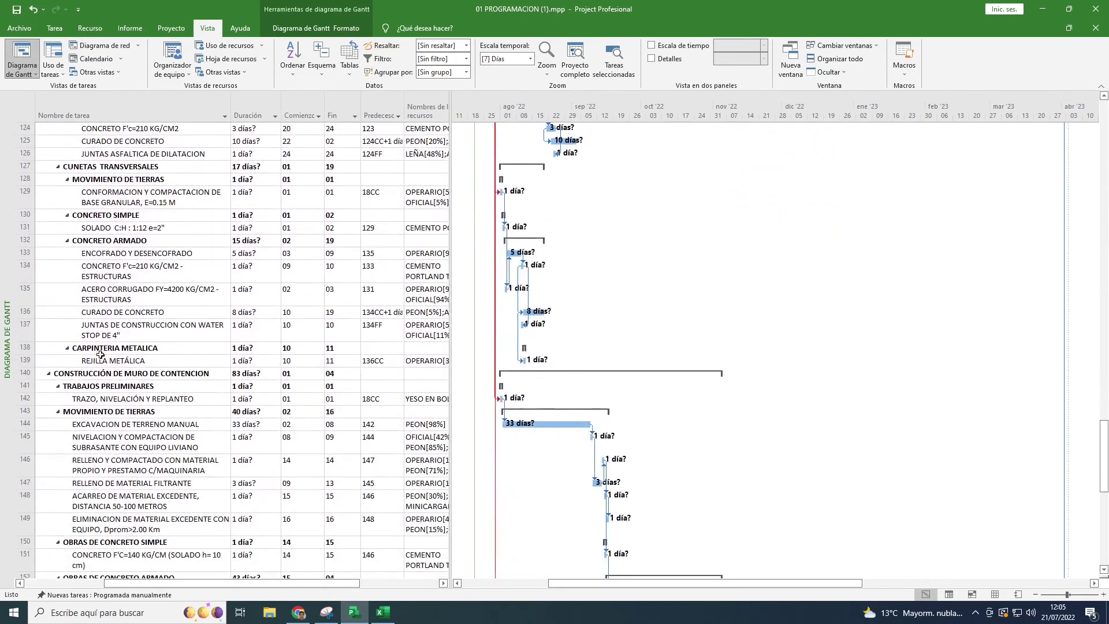
pyautogui.scroll(8, 275, 391)
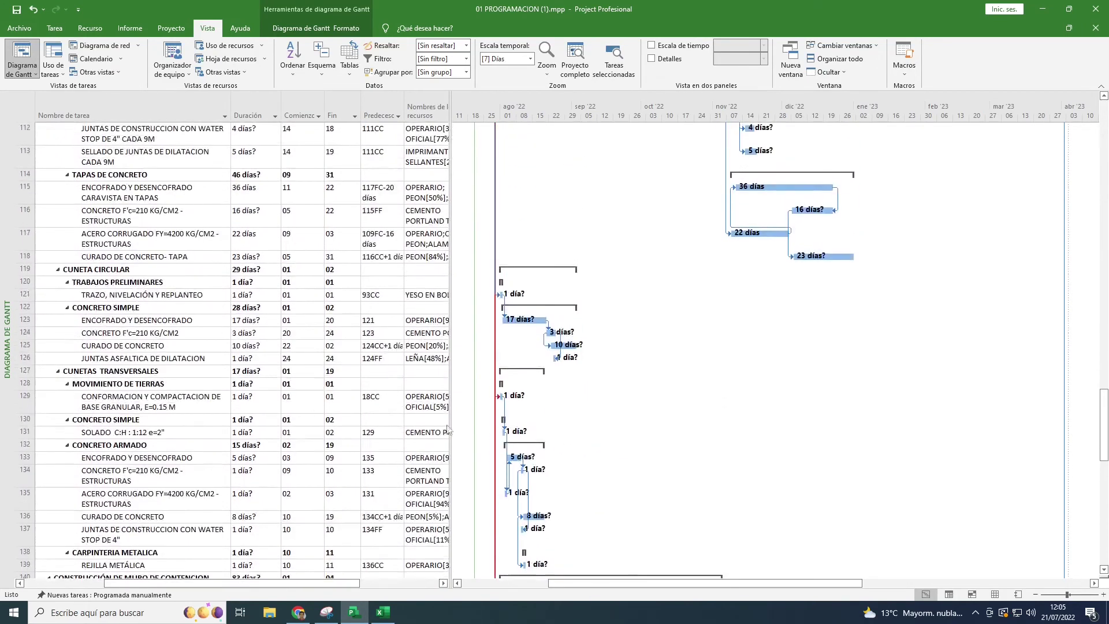
pyautogui.scroll(20, 275, 391)
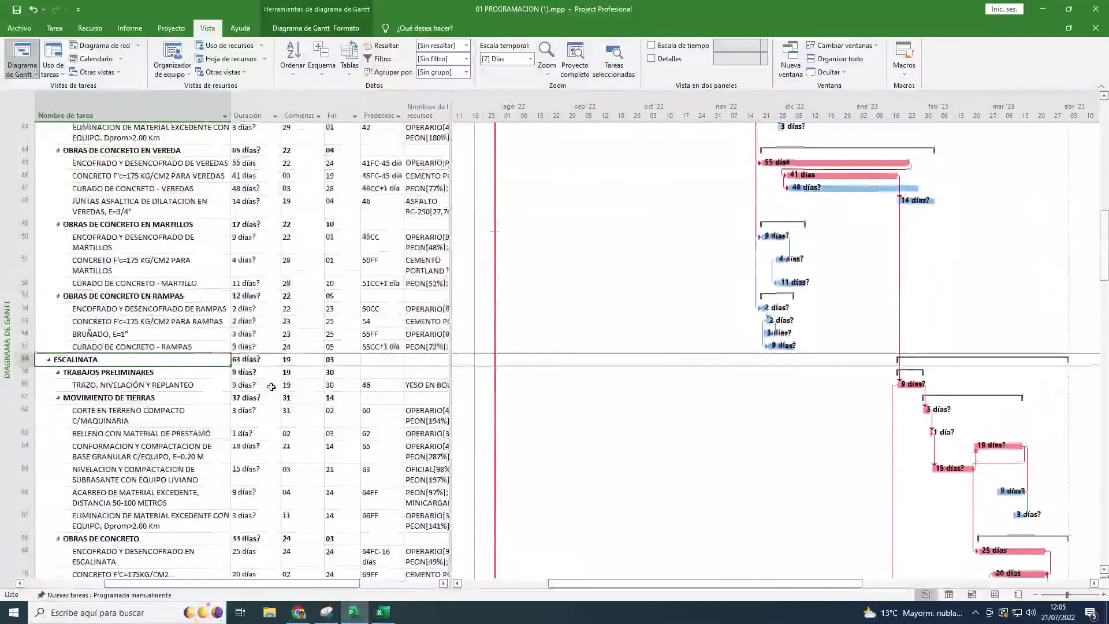
pyautogui.scroll(6, 271, 386)
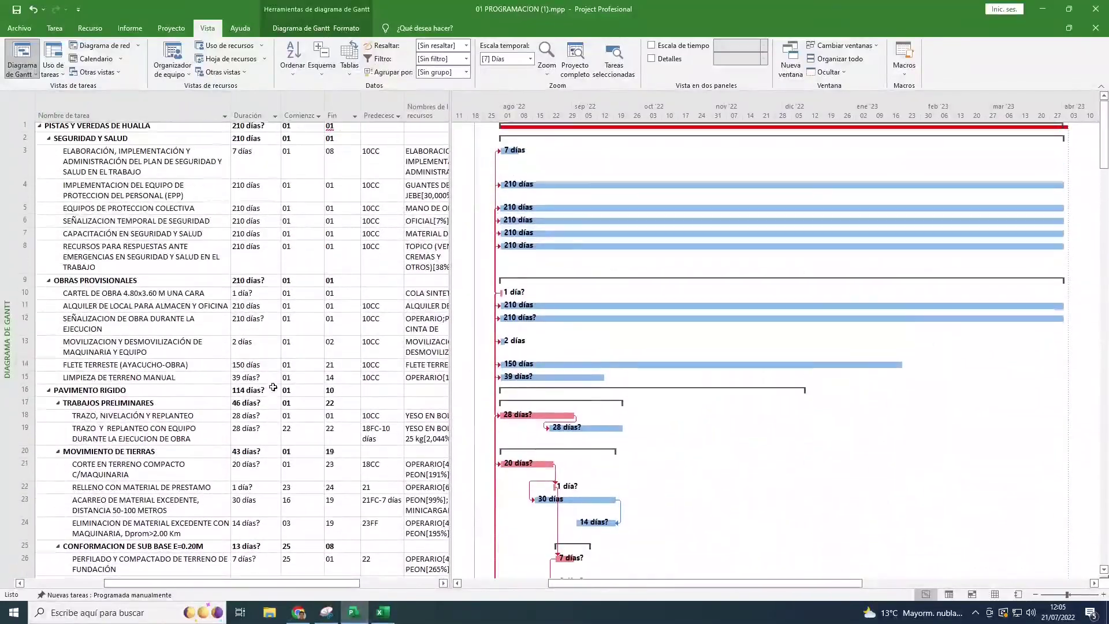
pyautogui.scroll(-20, 307, 393)
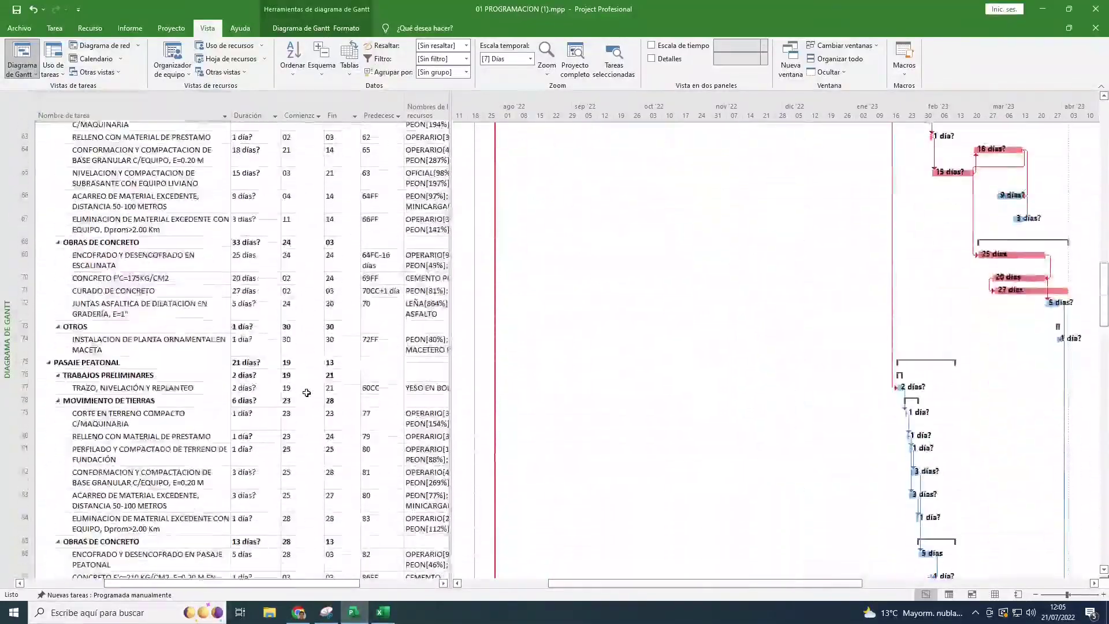
pyautogui.scroll(-4, 307, 393)
pyautogui.scroll(9, 306, 393)
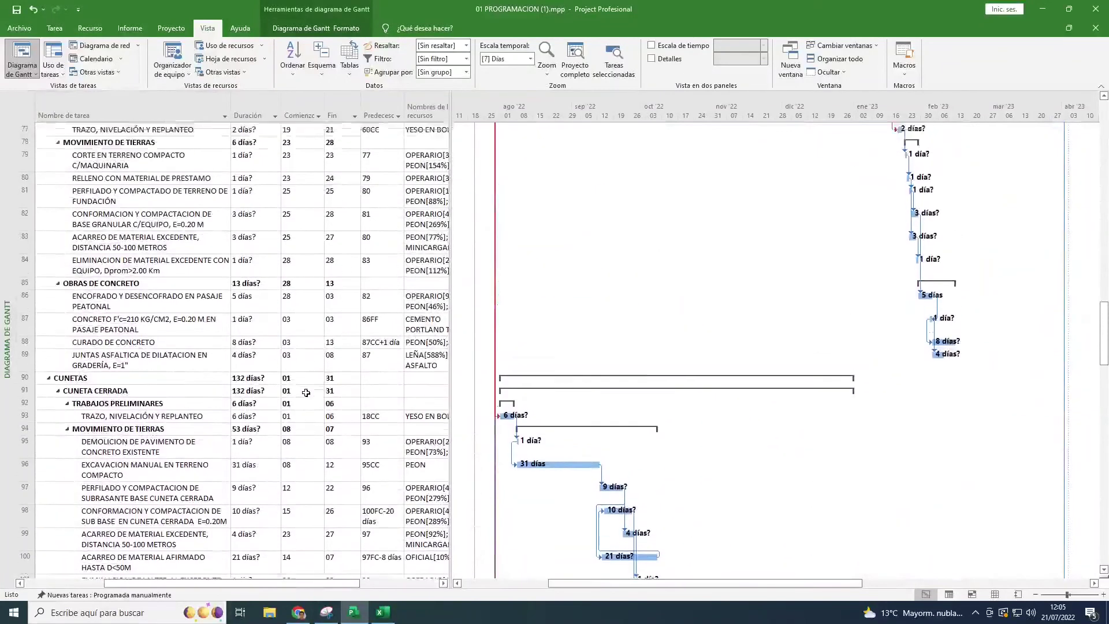
pyautogui.scroll(6, 671, 423)
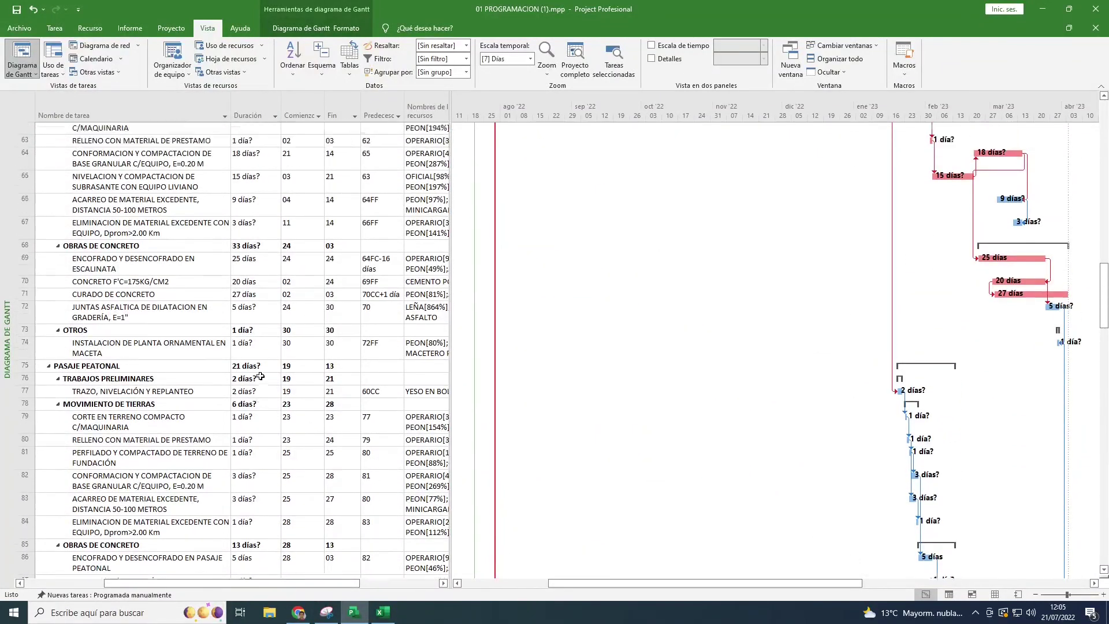
pyautogui.scroll(-20, 672, 423)
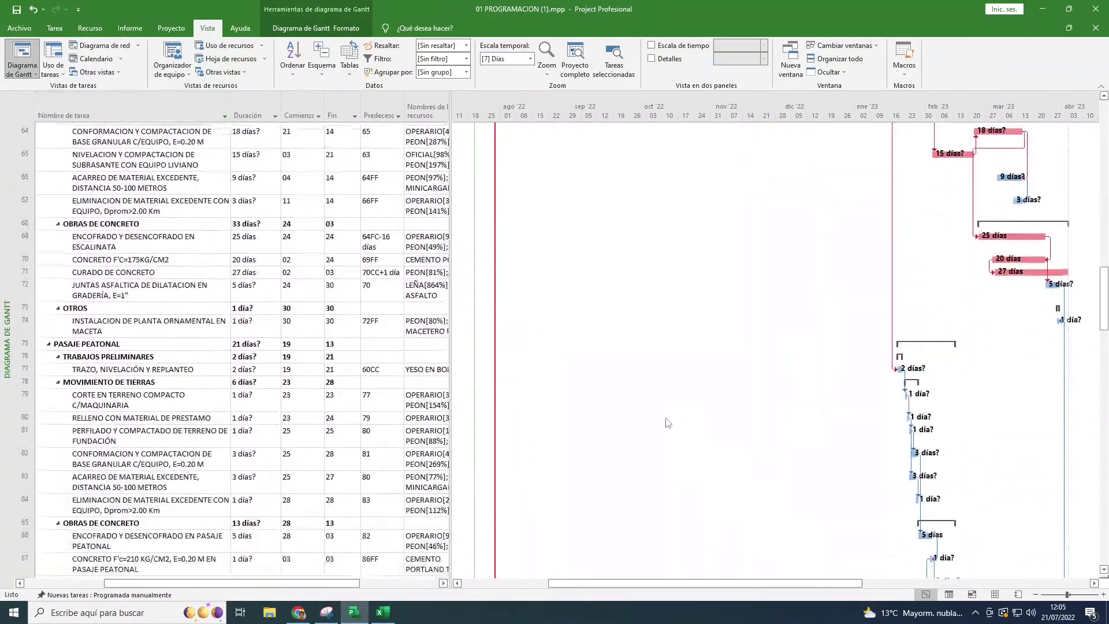
pyautogui.scroll(-15, 674, 414)
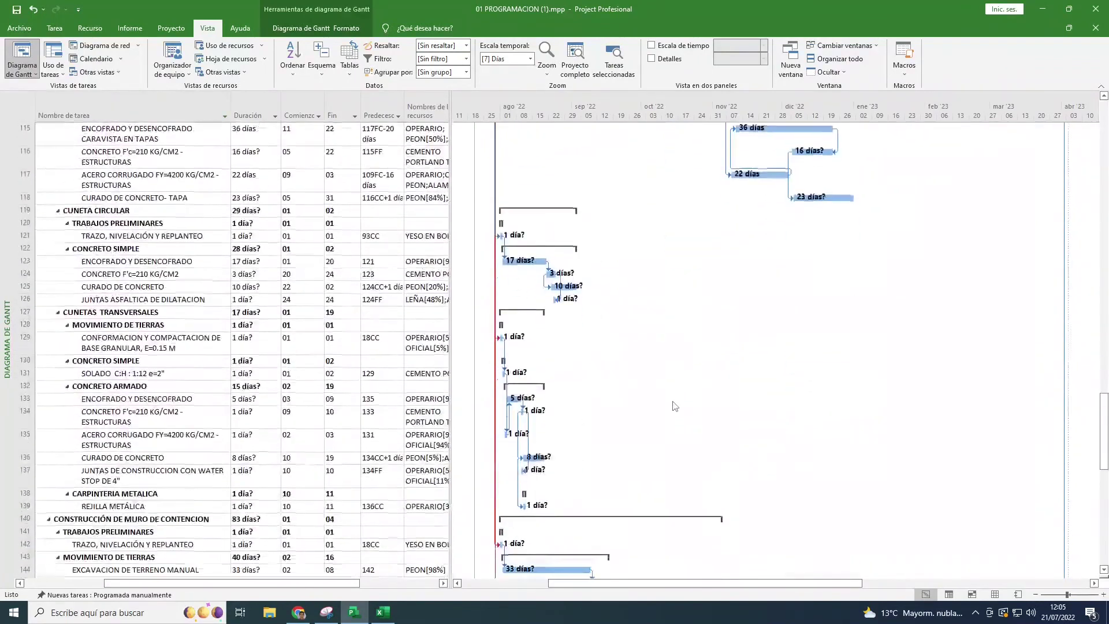
pyautogui.scroll(8, 673, 408)
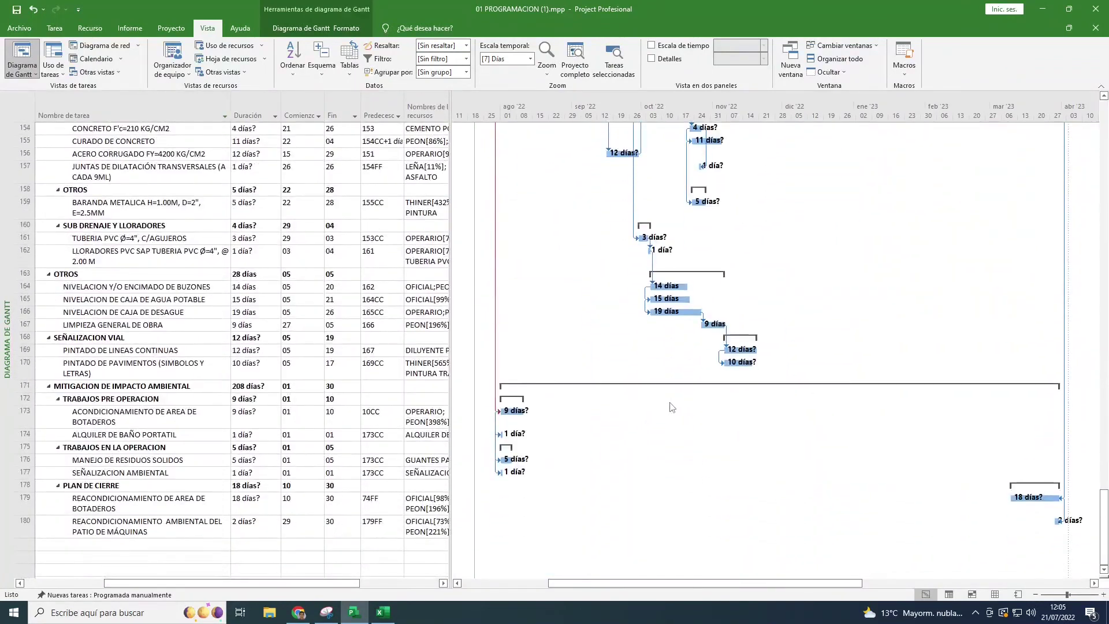
pyautogui.scroll(20, 670, 407)
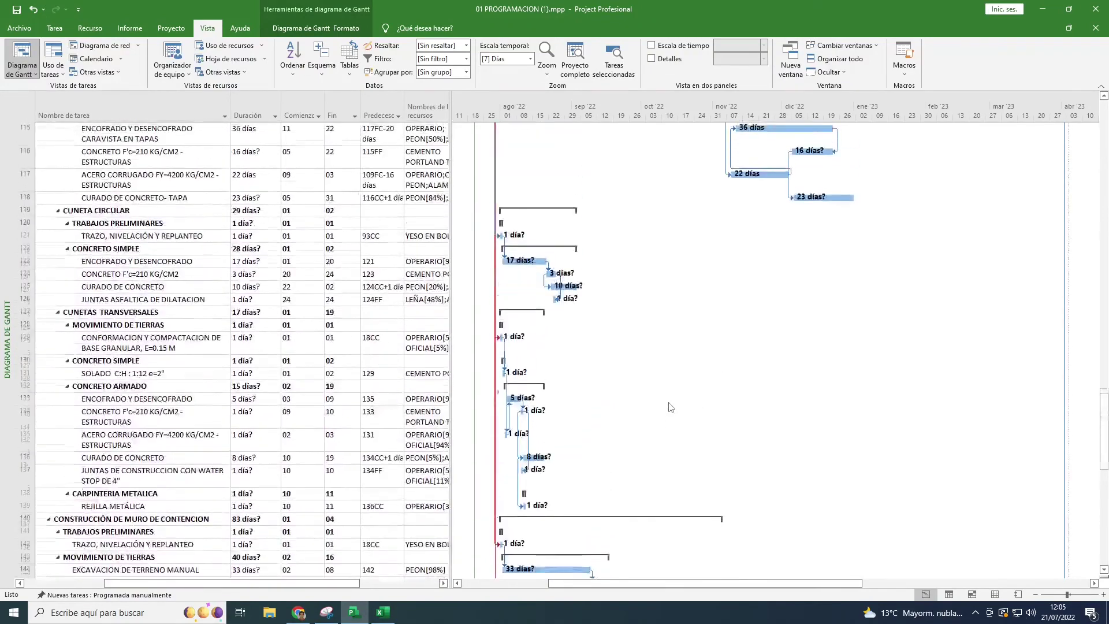
pyautogui.scroll(-7, 670, 407)
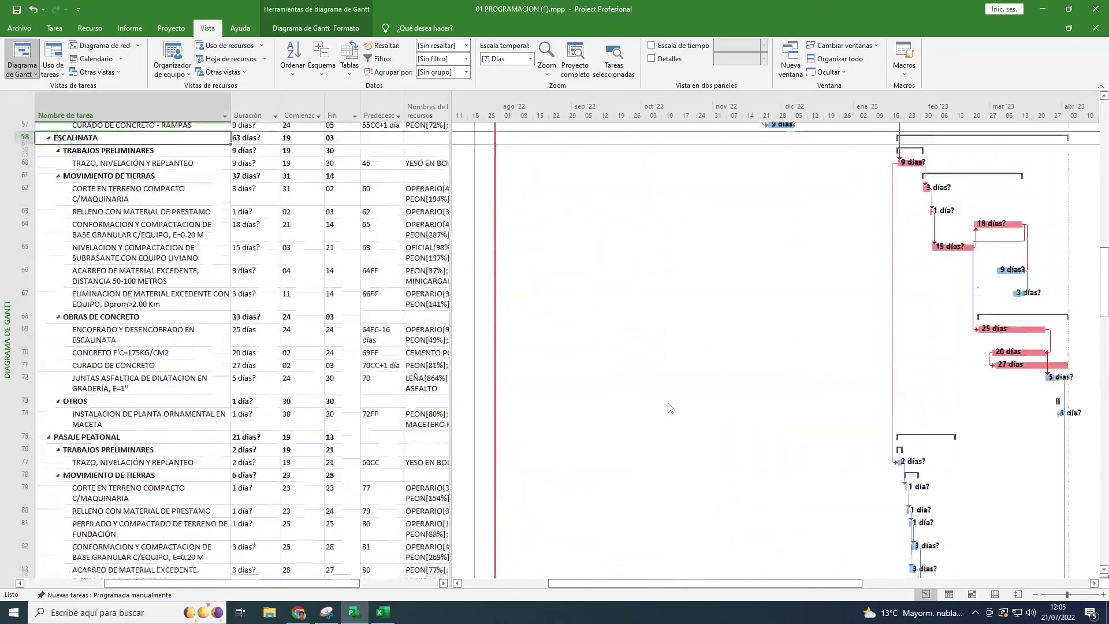
pyautogui.scroll(-18, 670, 407)
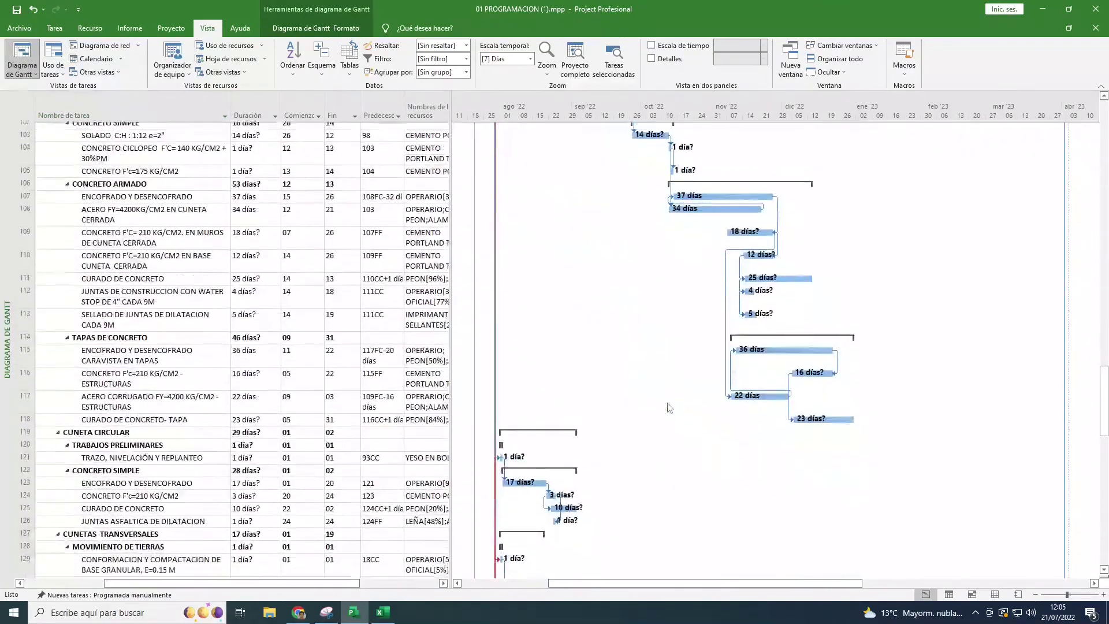
pyautogui.scroll(-9, 670, 407)
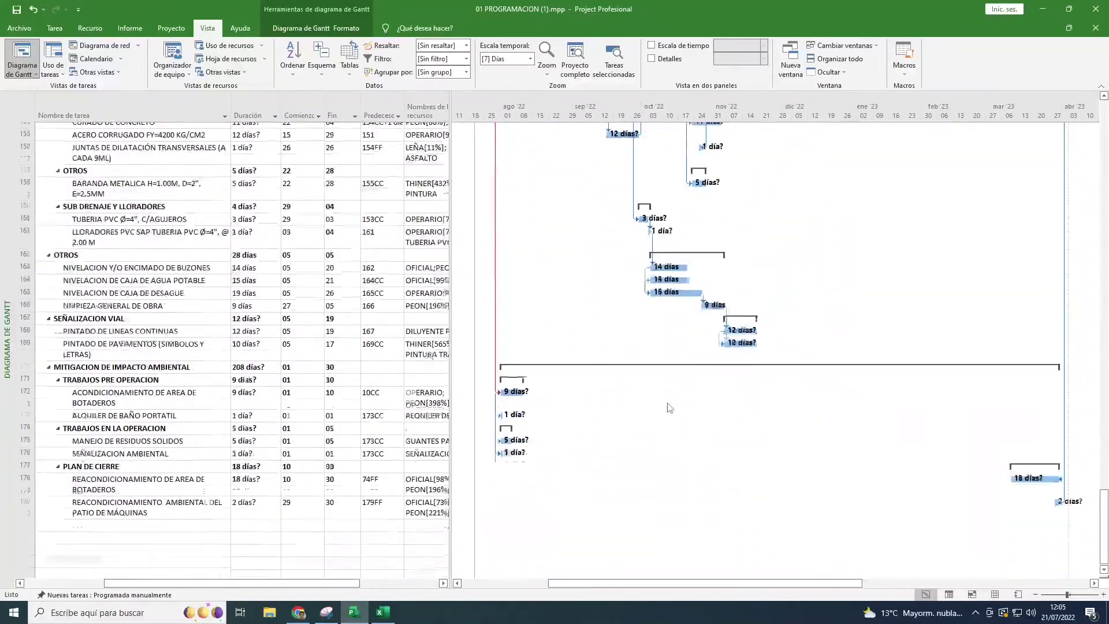
pyautogui.scroll(14, 669, 408)
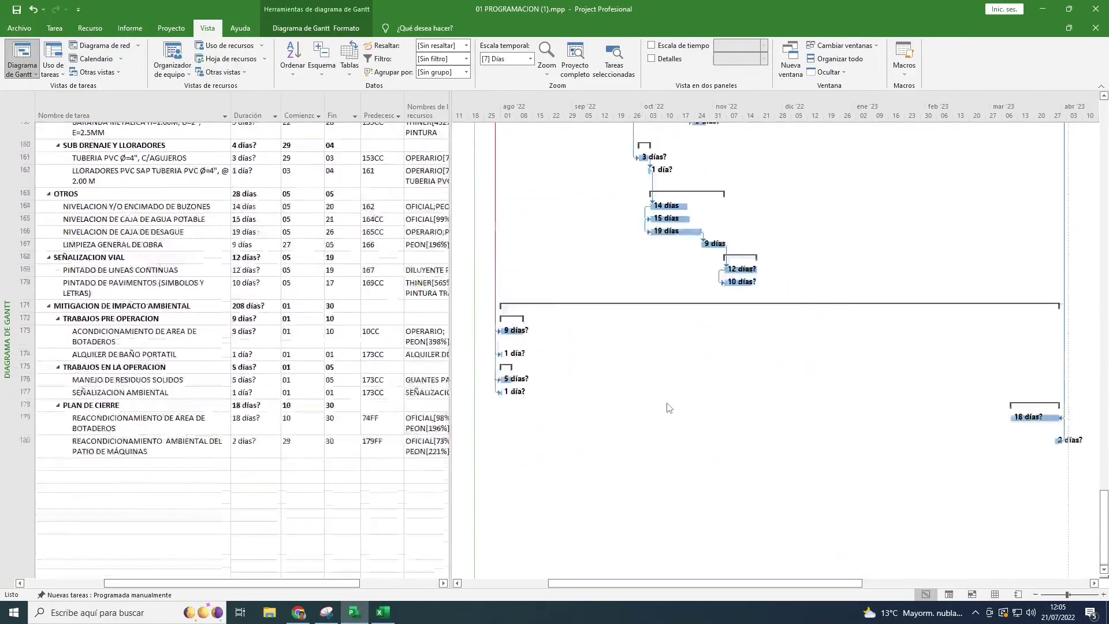
pyautogui.scroll(17, 669, 408)
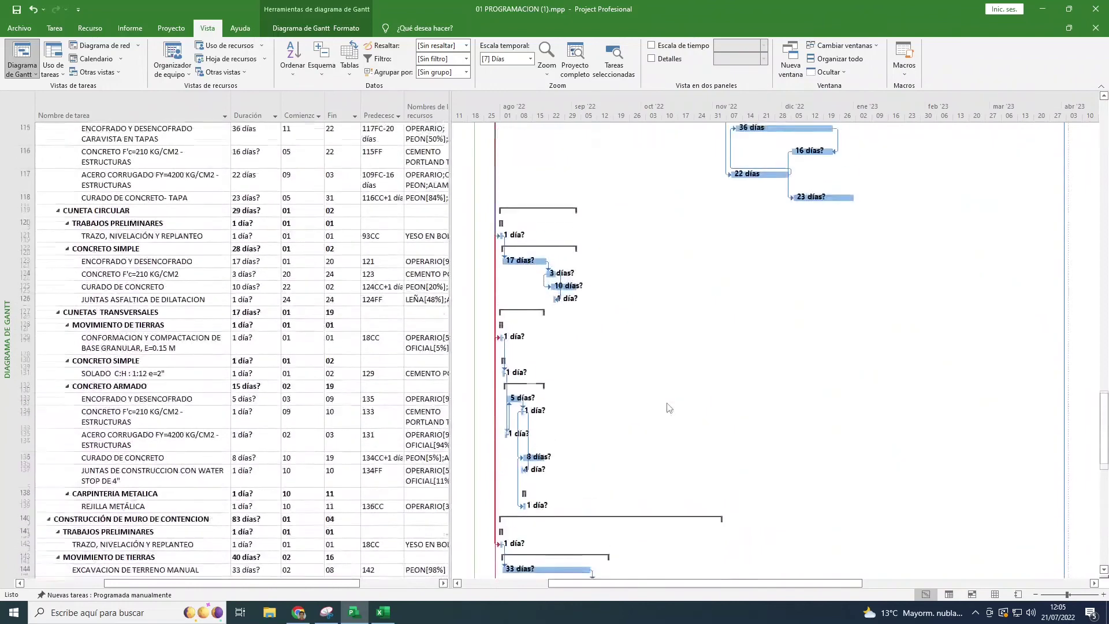
pyautogui.scroll(10, 669, 408)
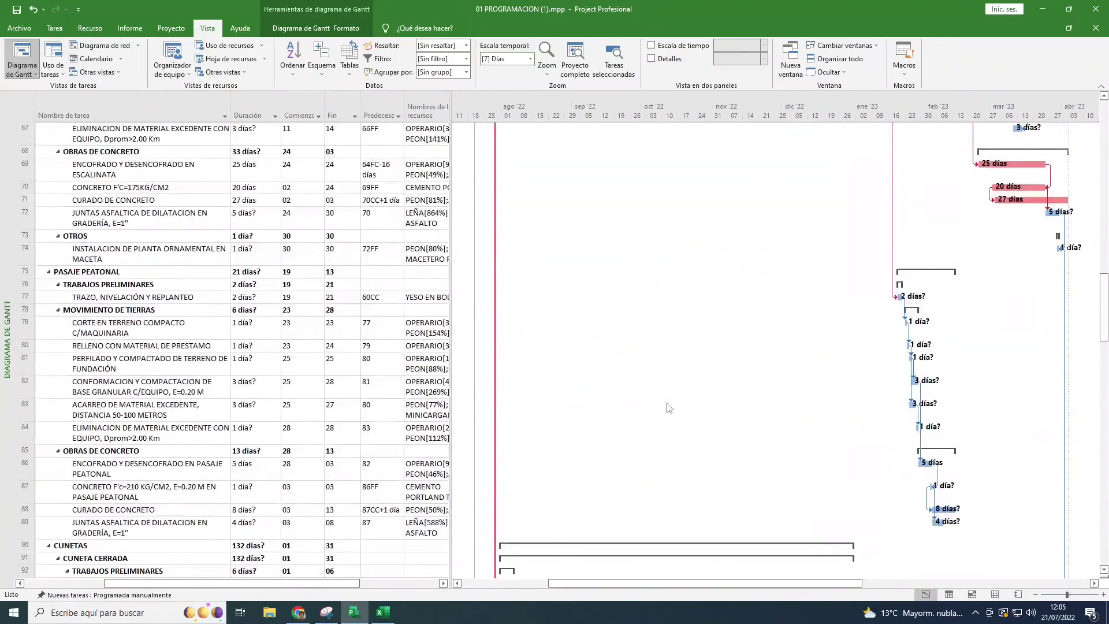
# Step: Review the links and durations from TAPAS DE CONCRETO and CUNETA CIRCULAR down to the OTROS and SEÑALIZACIÓN VIAL chapters in the Gantt chart
pyautogui.scroll(-14, 669, 408)
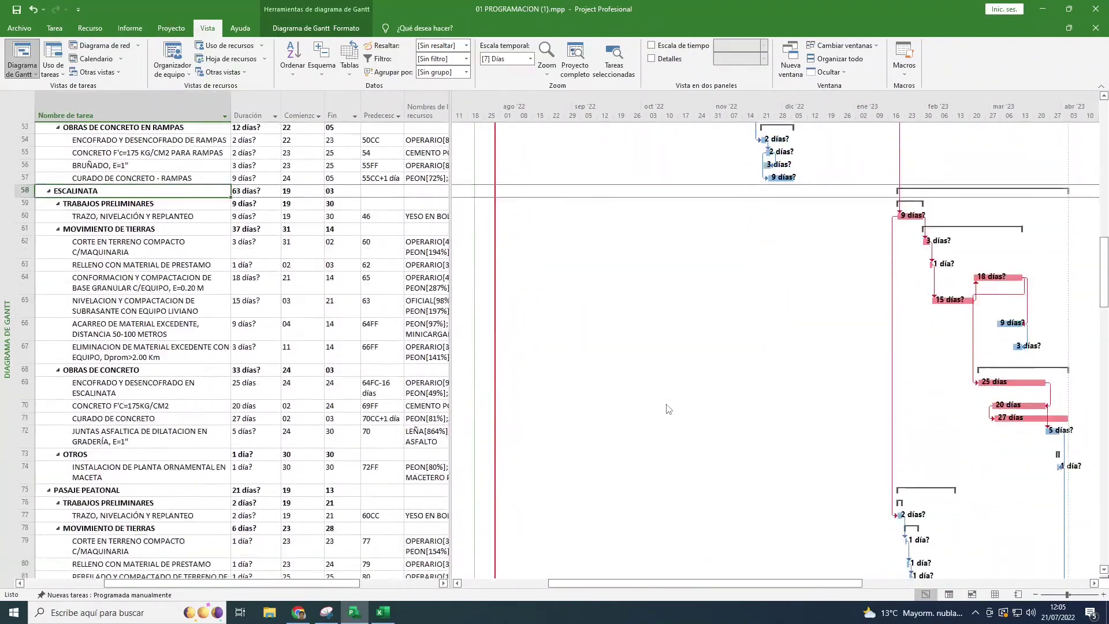
pyautogui.scroll(-18, 668, 408)
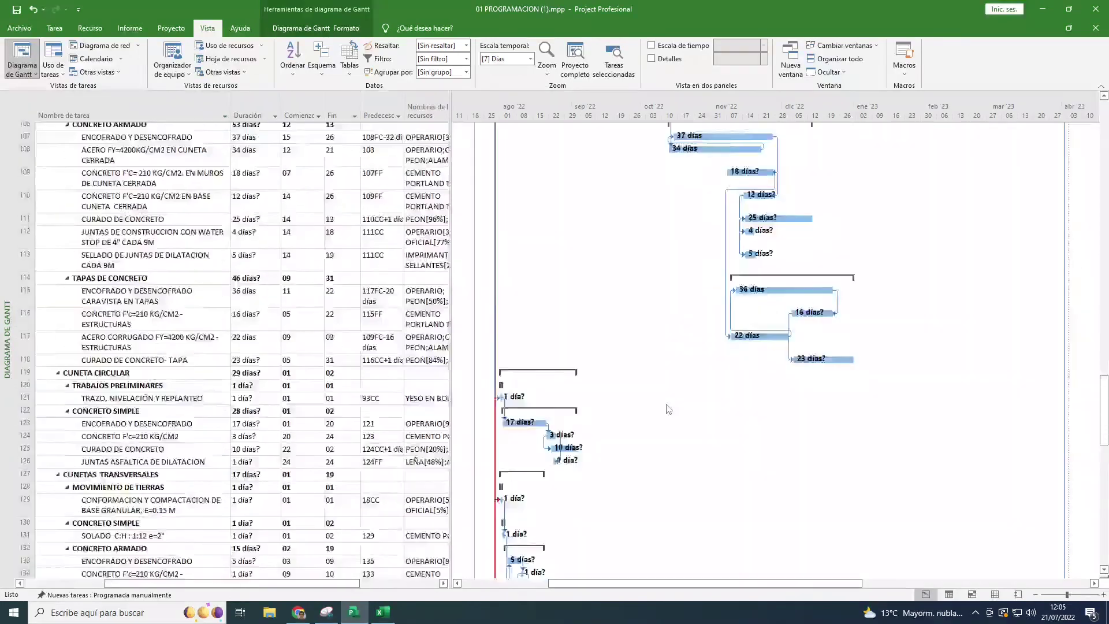
pyautogui.scroll(-1, 668, 408)
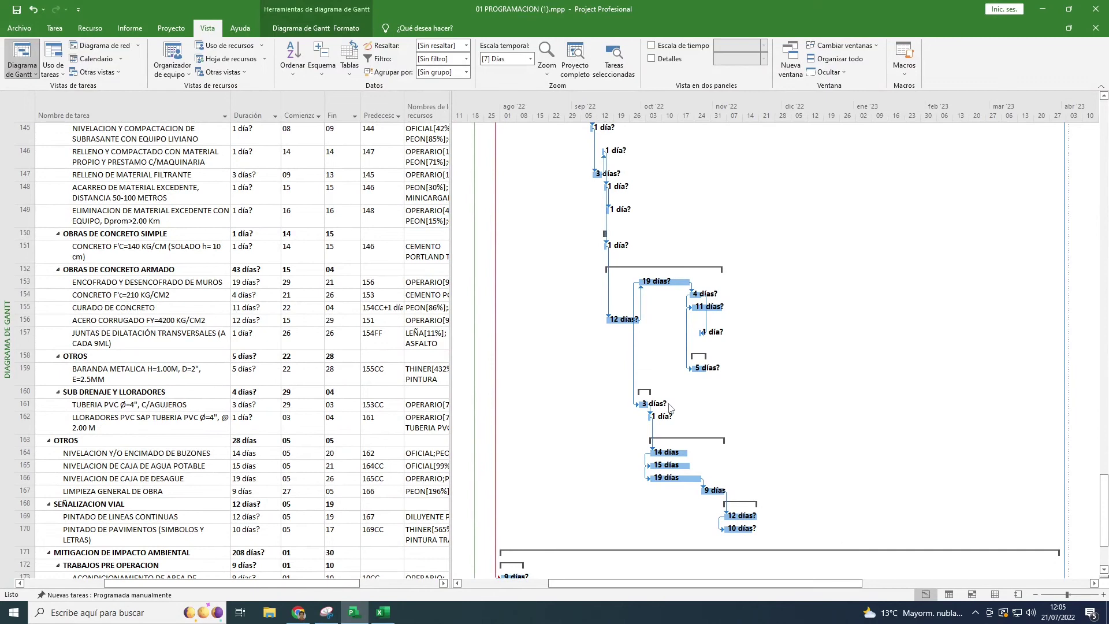
pyautogui.click(978, 617)
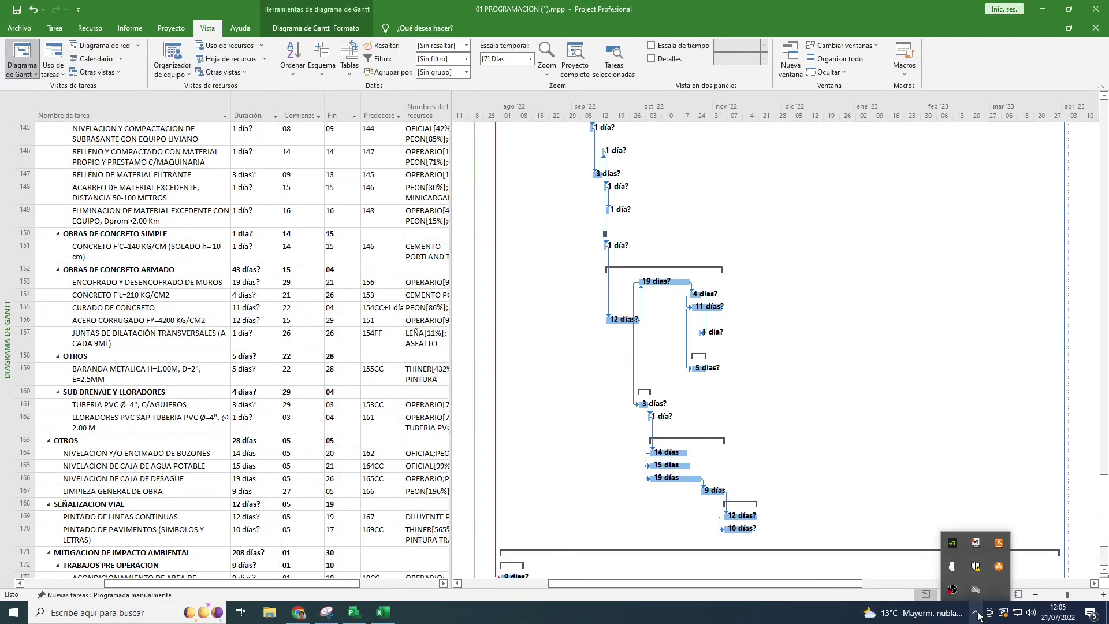
pyautogui.rightClick(954, 591)
pyautogui.click(953, 537)
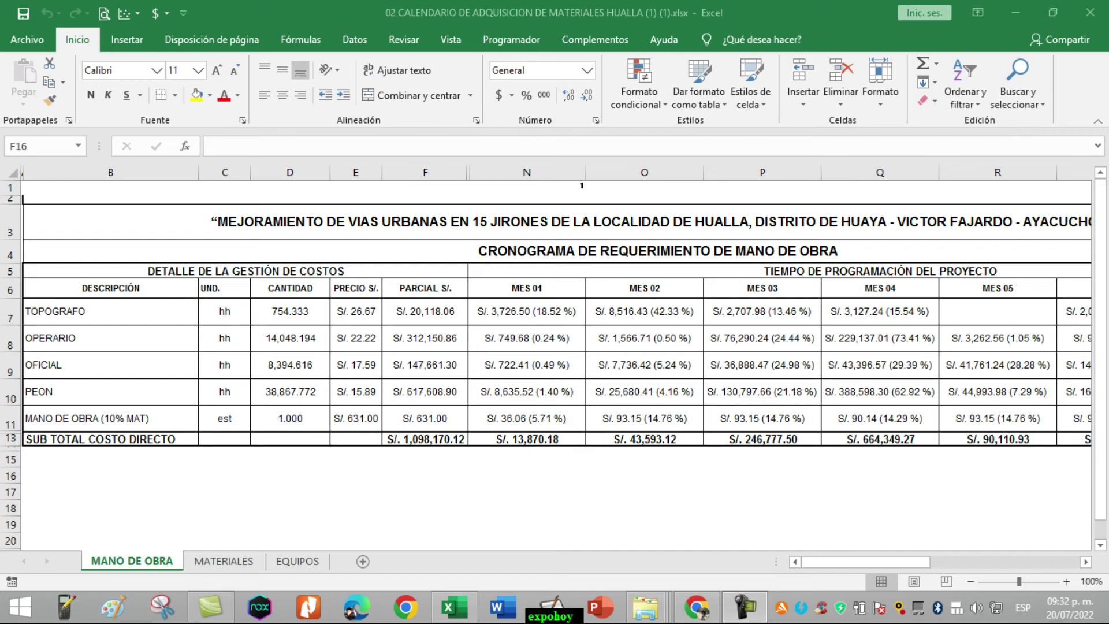
# Step: Examine the monthly labour costs per category in the MANO DE OBRA sheet of the materials acquisition calendar workbook in Excel
pyautogui.click(867, 562)
pyautogui.moveTo(867, 561)
pyautogui.mouseDown()
pyautogui.moveTo(912, 562)
pyautogui.moveTo(866, 562)
pyautogui.mouseUp()
pyautogui.click(376, 487)
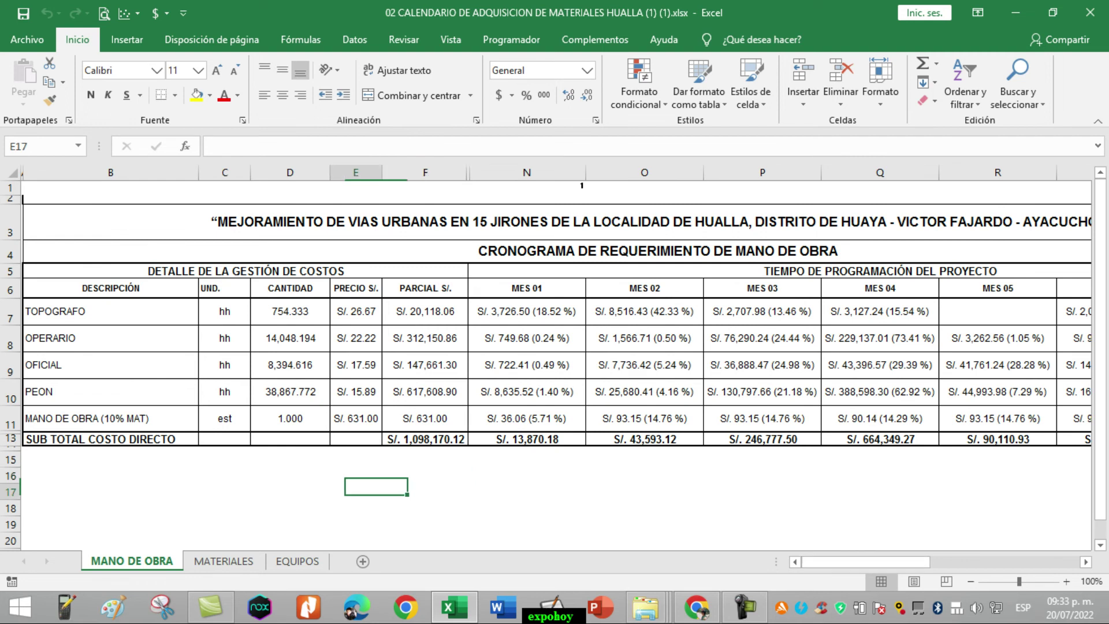
pyautogui.click(110, 491)
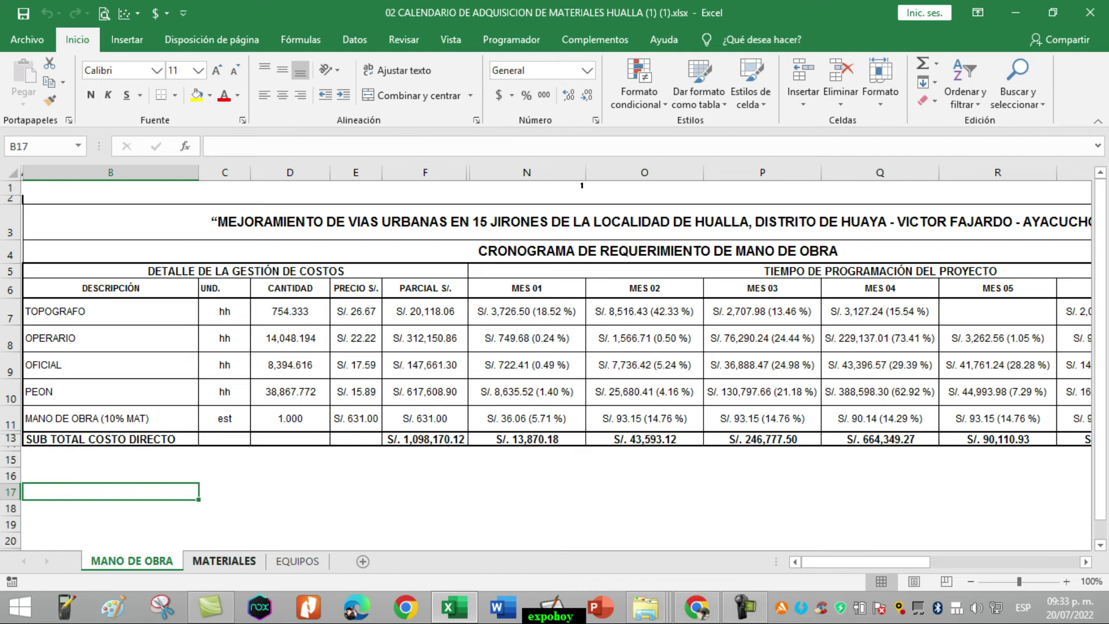
pyautogui.click(245, 503)
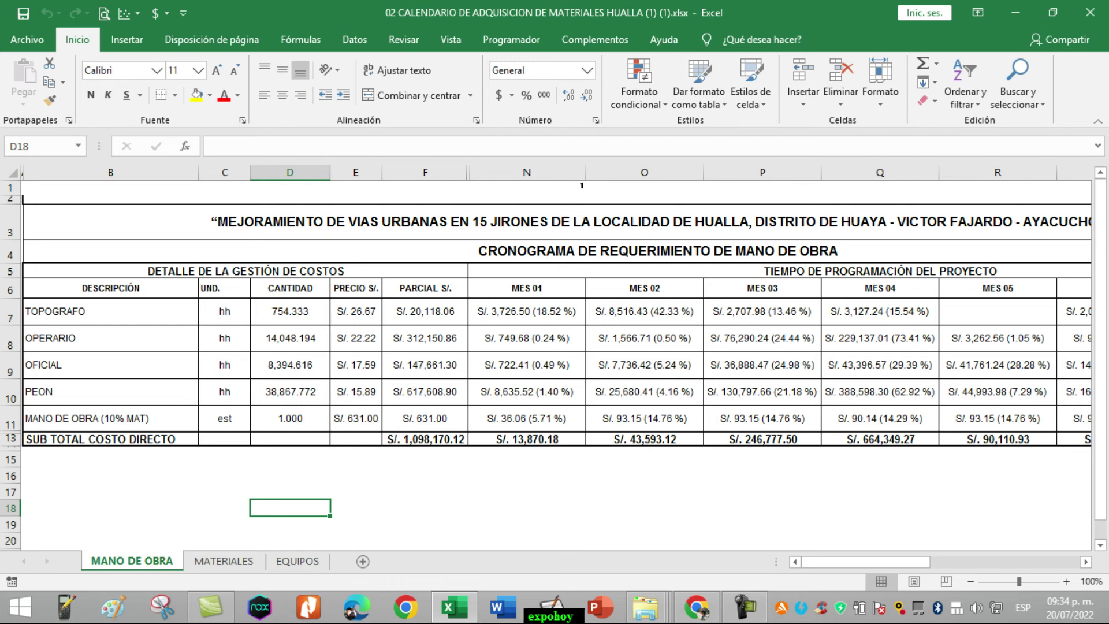
pyautogui.moveTo(867, 561)
pyautogui.mouseDown()
pyautogui.moveTo(901, 561)
pyautogui.moveTo(866, 561)
pyautogui.mouseUp()
pyautogui.moveTo(866, 562)
pyautogui.mouseDown()
pyautogui.moveTo(890, 562)
pyautogui.moveTo(867, 561)
pyautogui.mouseUp()
# Step: Examine the monthly material requirements and costs throughout the MATERIALES sheet
pyautogui.click(223, 561)
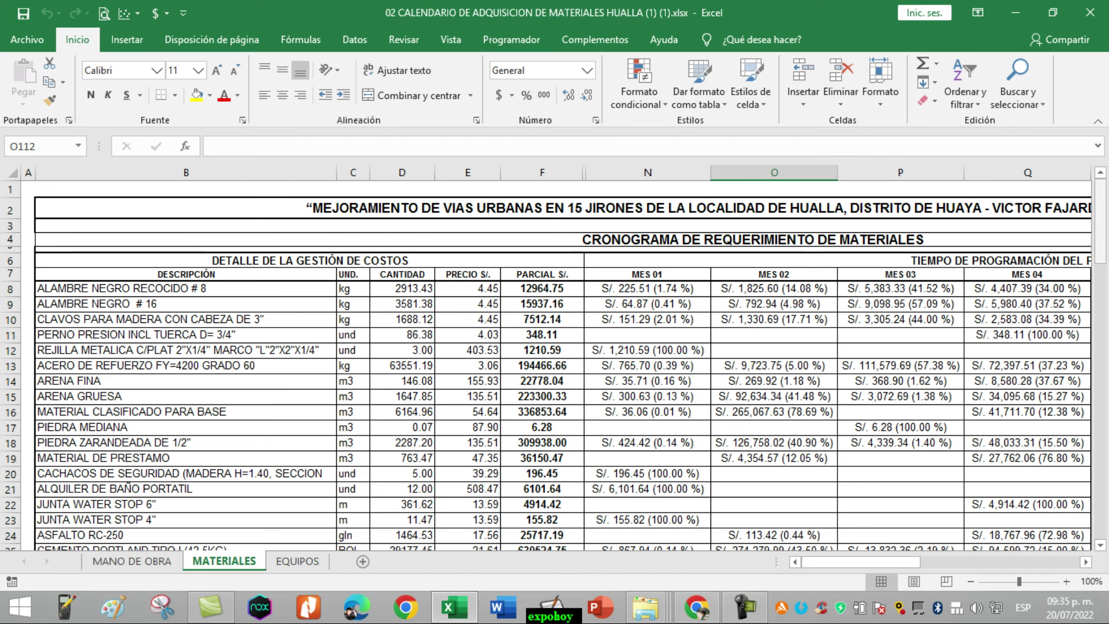
pyautogui.scroll(-2, 555, 363)
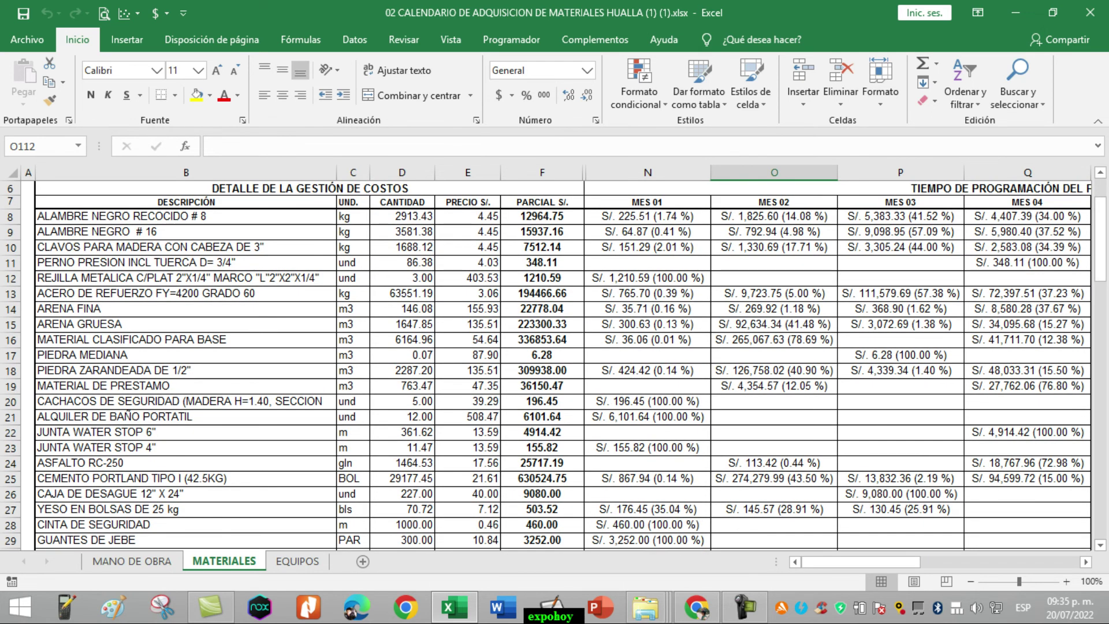
pyautogui.scroll(2, 554, 364)
pyautogui.moveTo(860, 561)
pyautogui.mouseDown()
pyautogui.moveTo(884, 561)
pyautogui.moveTo(861, 562)
pyautogui.mouseUp()
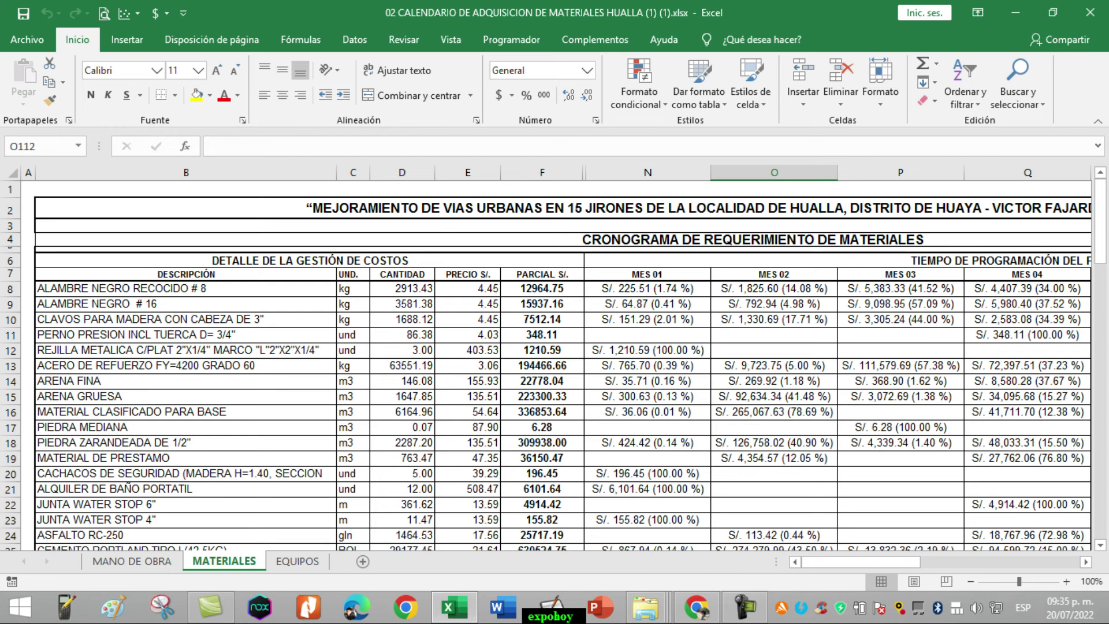
pyautogui.moveTo(1100, 222); pyautogui.dragTo(1100, 321)
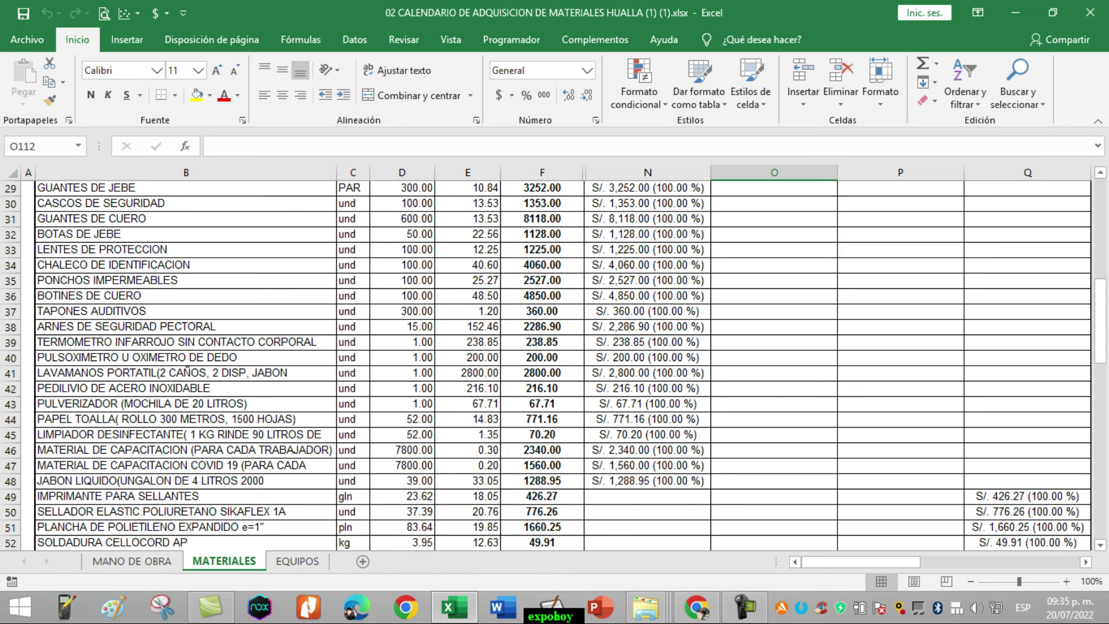
pyautogui.scroll(10, 554, 364)
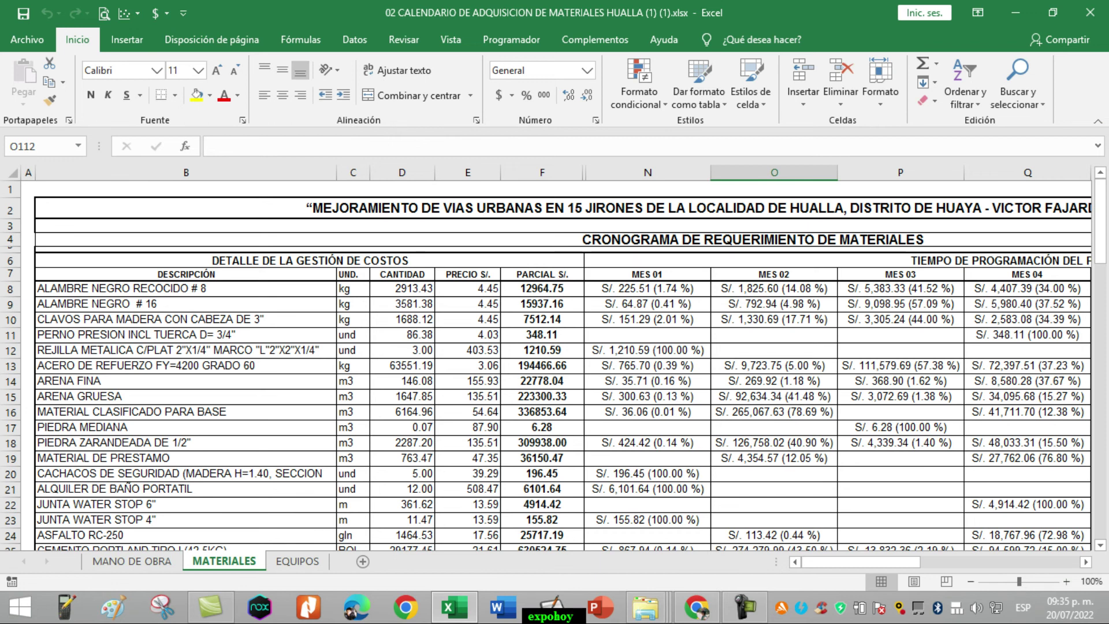
pyautogui.click(745, 607)
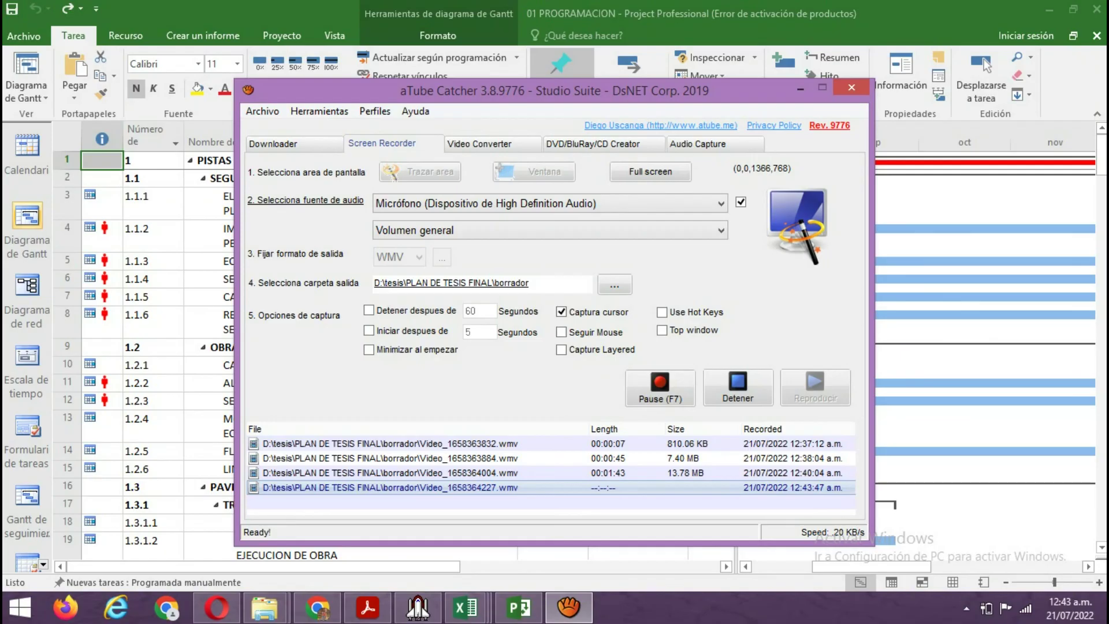
pyautogui.click(802, 88)
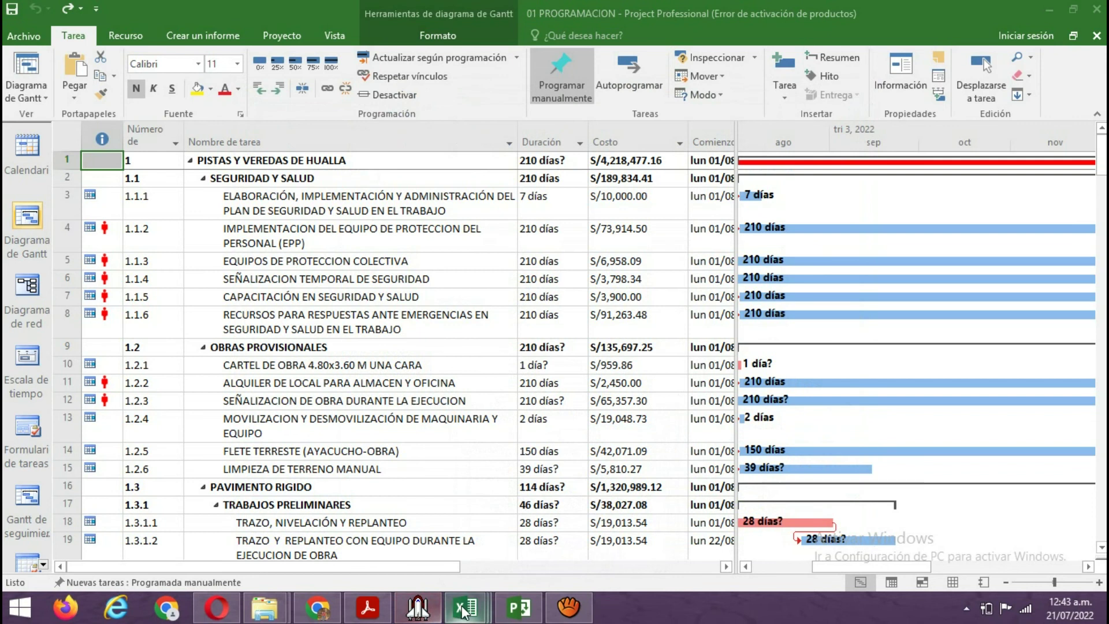
# Step: Switch to the 03 CRONOGRAMA VALORIZADO HUALLA workbook in Excel and examine the monthly costs of each work item
pyautogui.moveTo(464, 610)
pyautogui.click(656, 531)
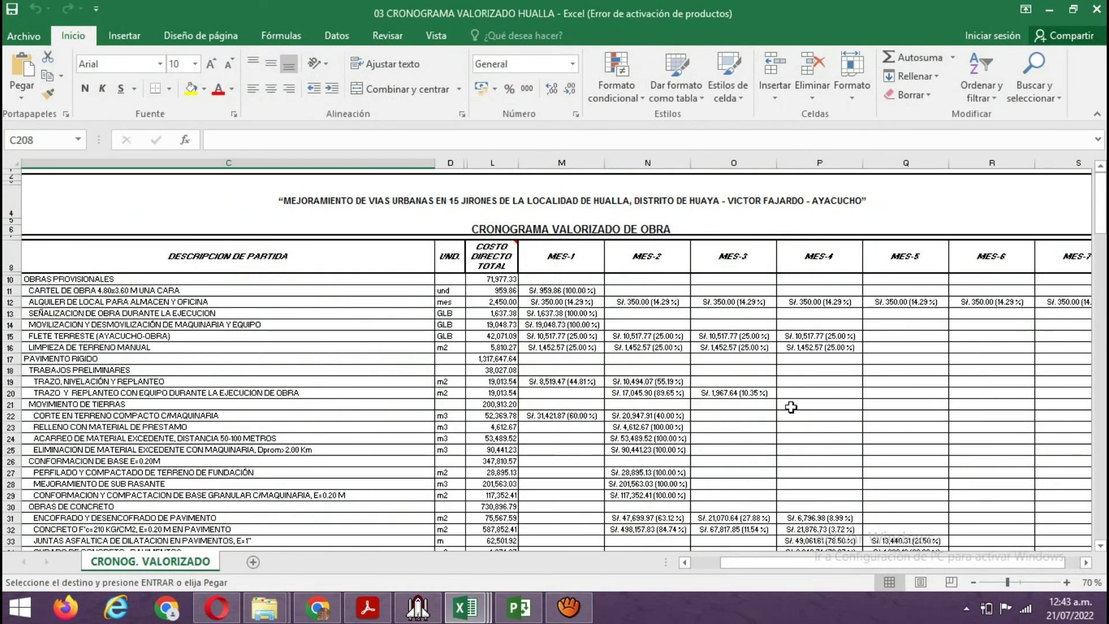
# Step: Switch to the 01 PROGRAMACION schedule in Project and display it in the Uso de tareas view
pyautogui.moveTo(553, 615)
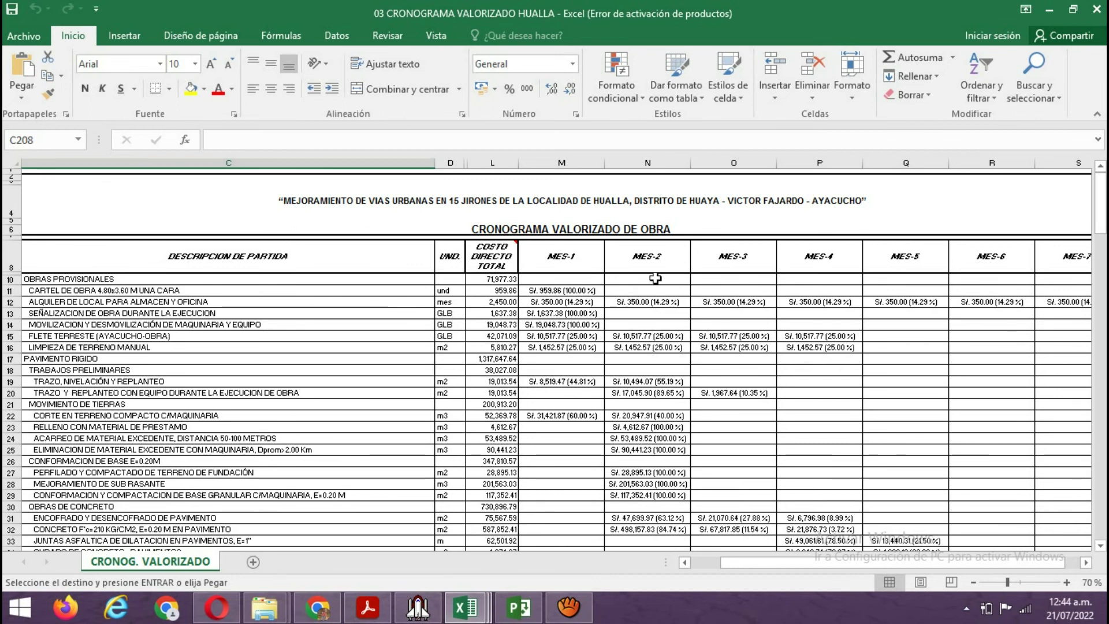
pyautogui.click(518, 608)
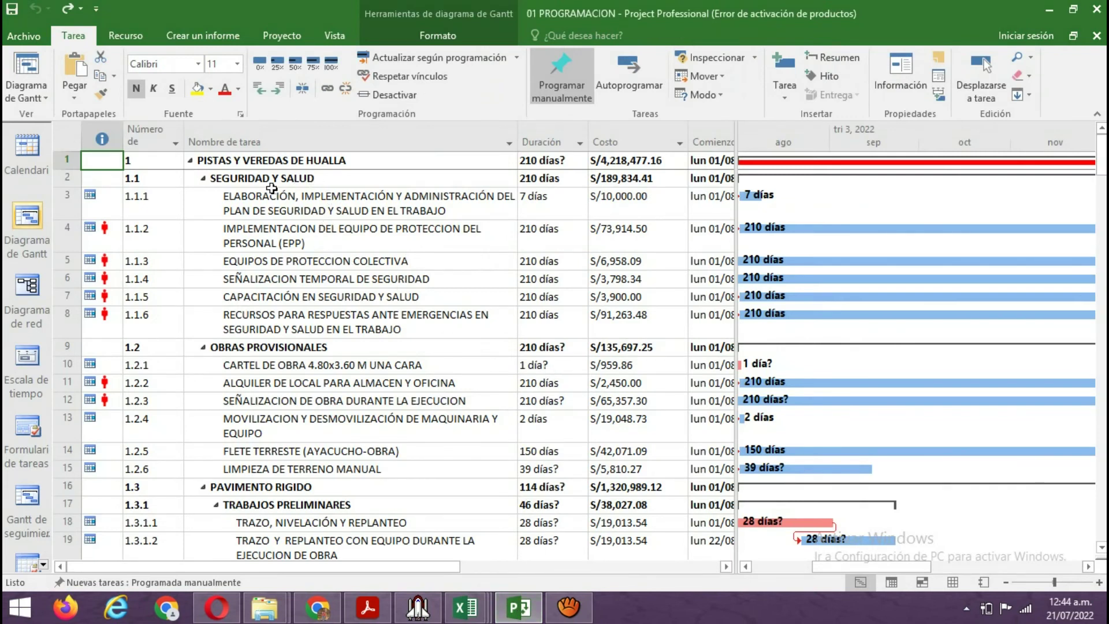
pyautogui.click(47, 100)
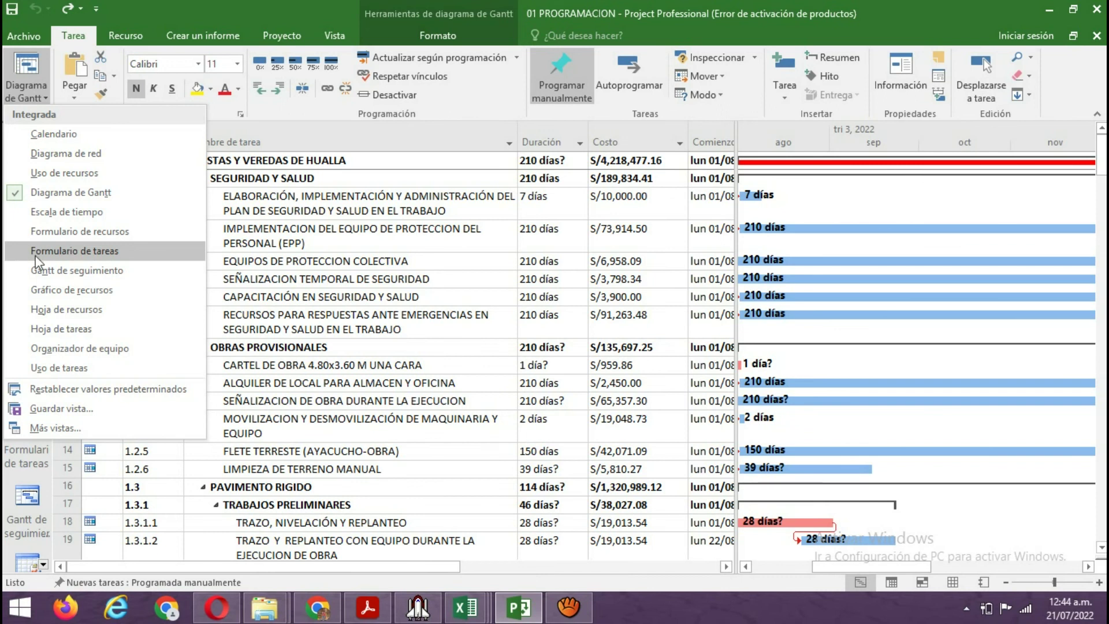
pyautogui.click(54, 368)
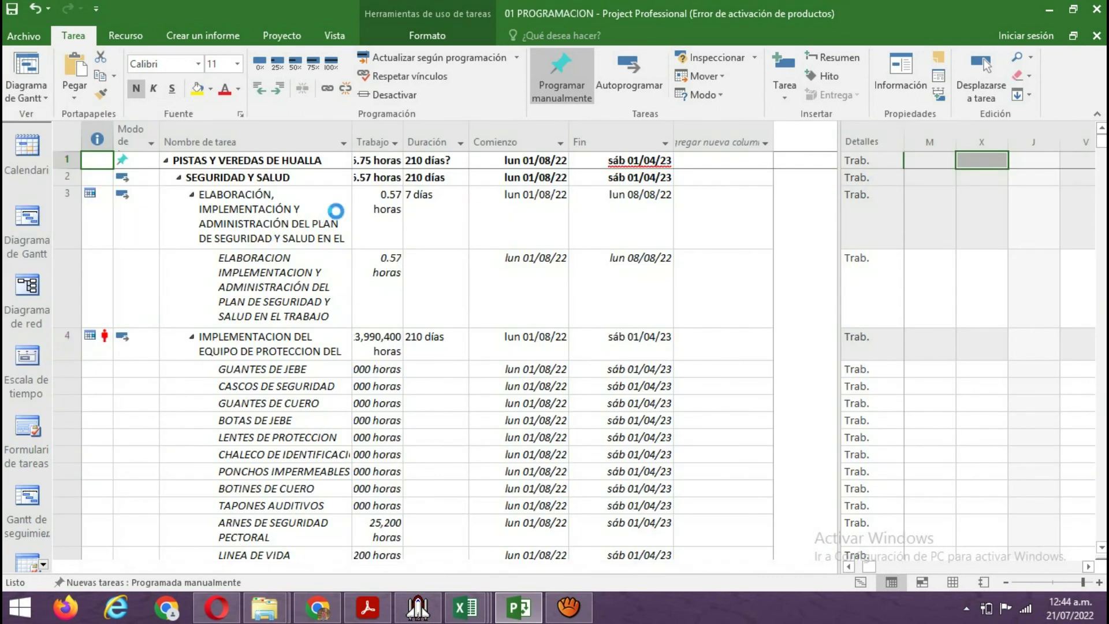
# Step: Insert a Costo fijo column before the Trabajo column and collapse the resource assignments of the first two SEGURIDAD Y SALUD tasks
pyautogui.click(376, 129)
pyautogui.rightClick(376, 131)
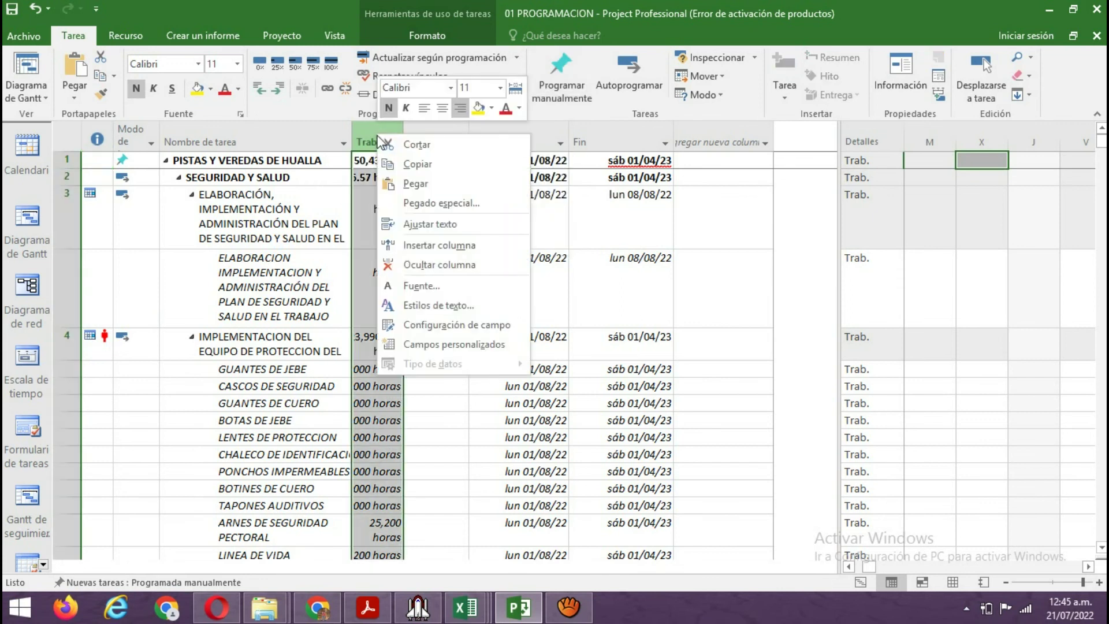
pyautogui.click(485, 246)
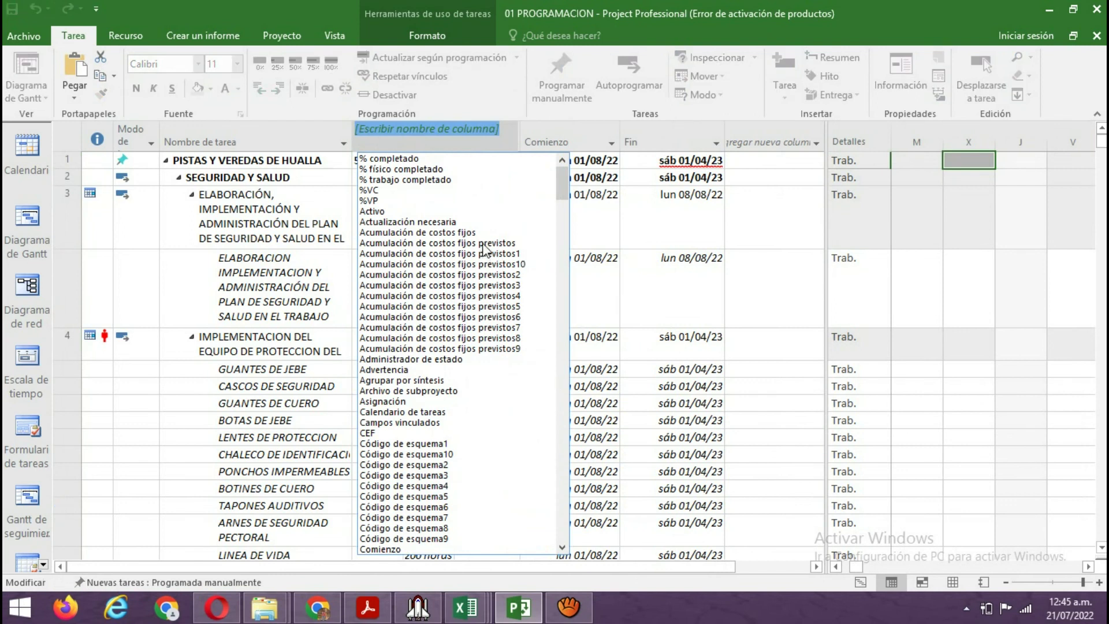
pyautogui.write('costo fij')
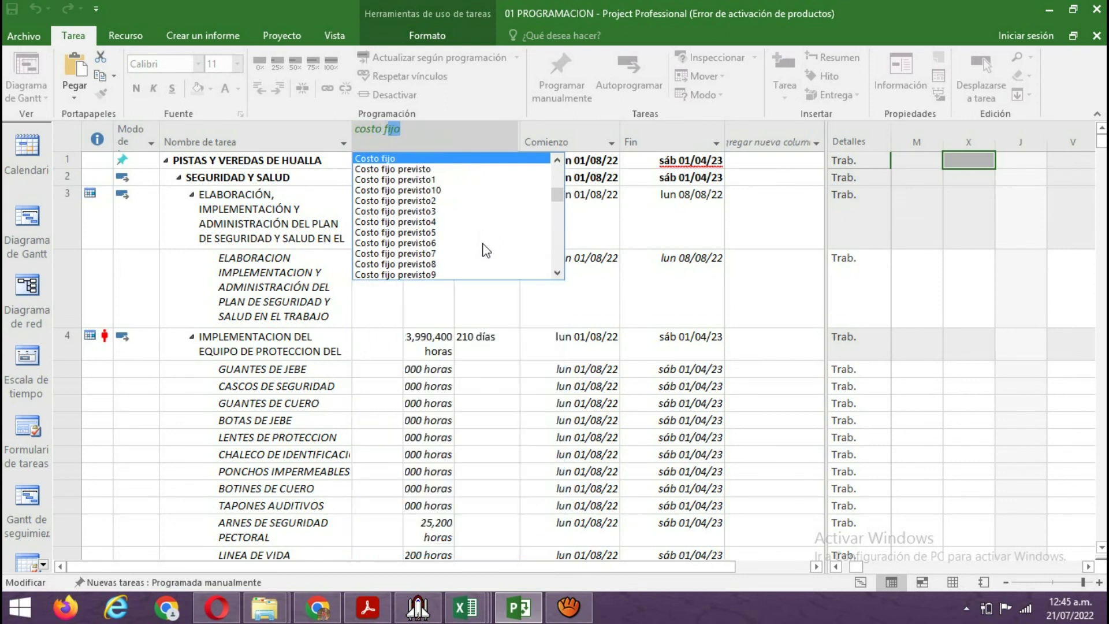
pyautogui.write('o')
pyautogui.press('Return')
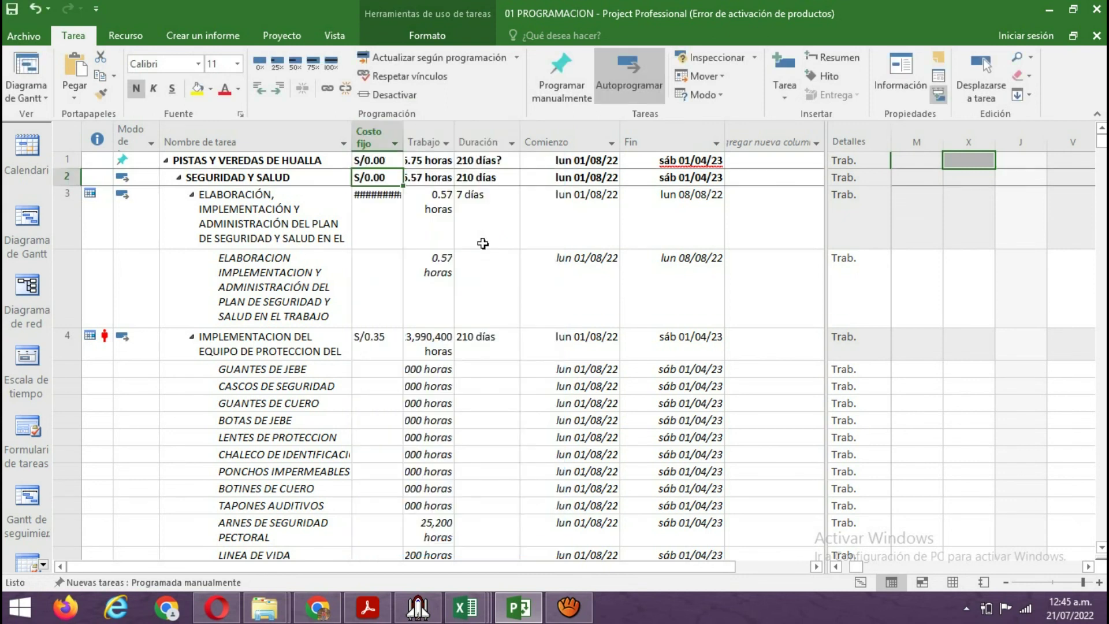
pyautogui.click(193, 196)
pyautogui.click(192, 273)
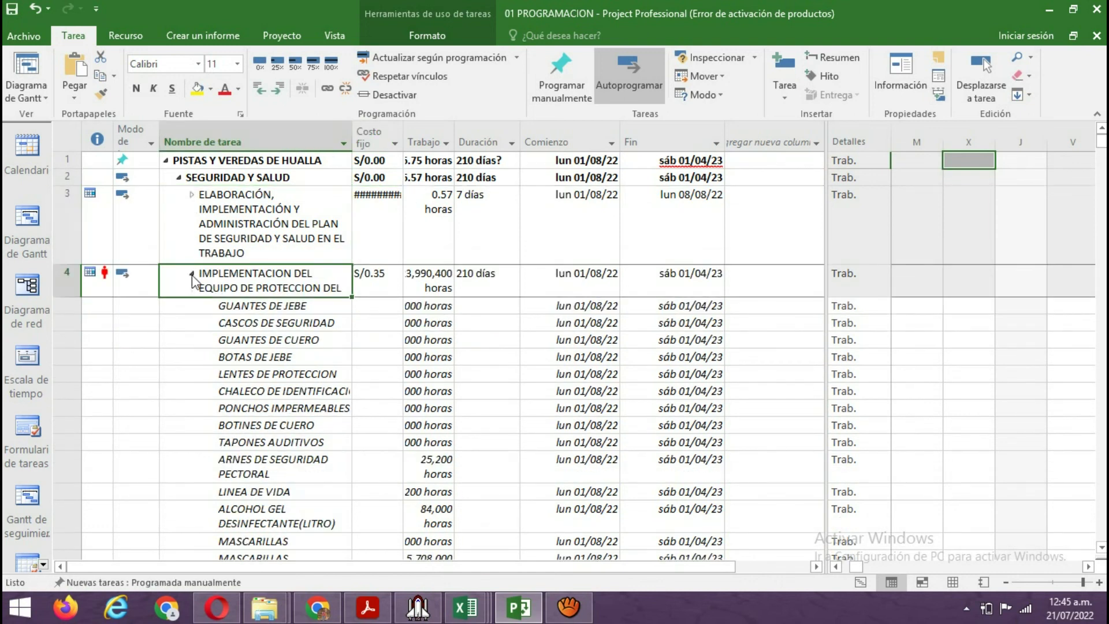
pyautogui.click(569, 606)
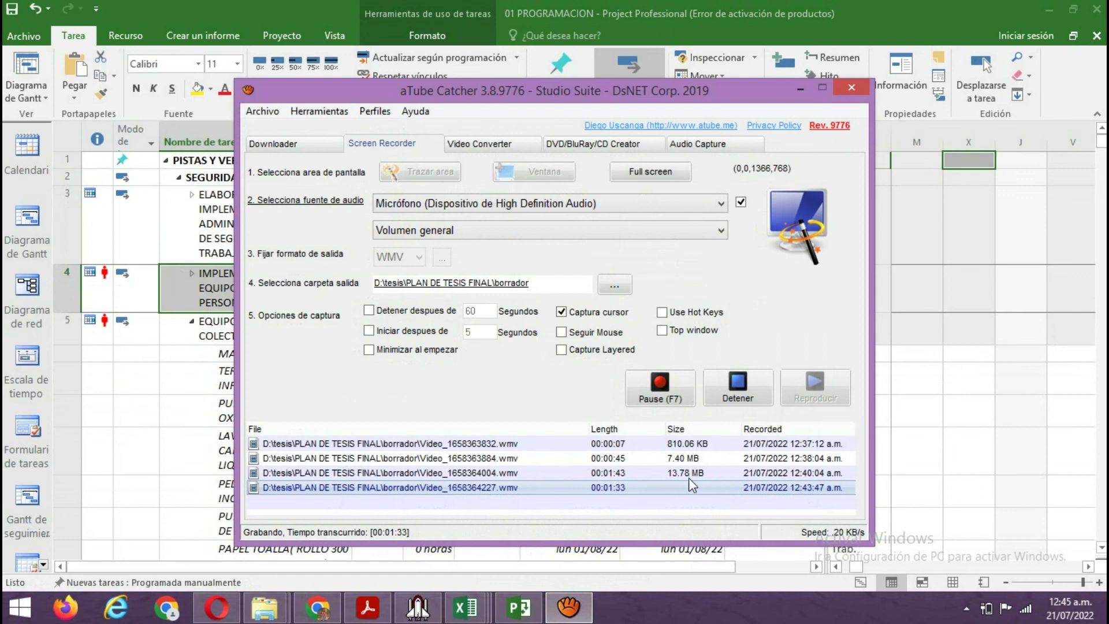
pyautogui.click(674, 396)
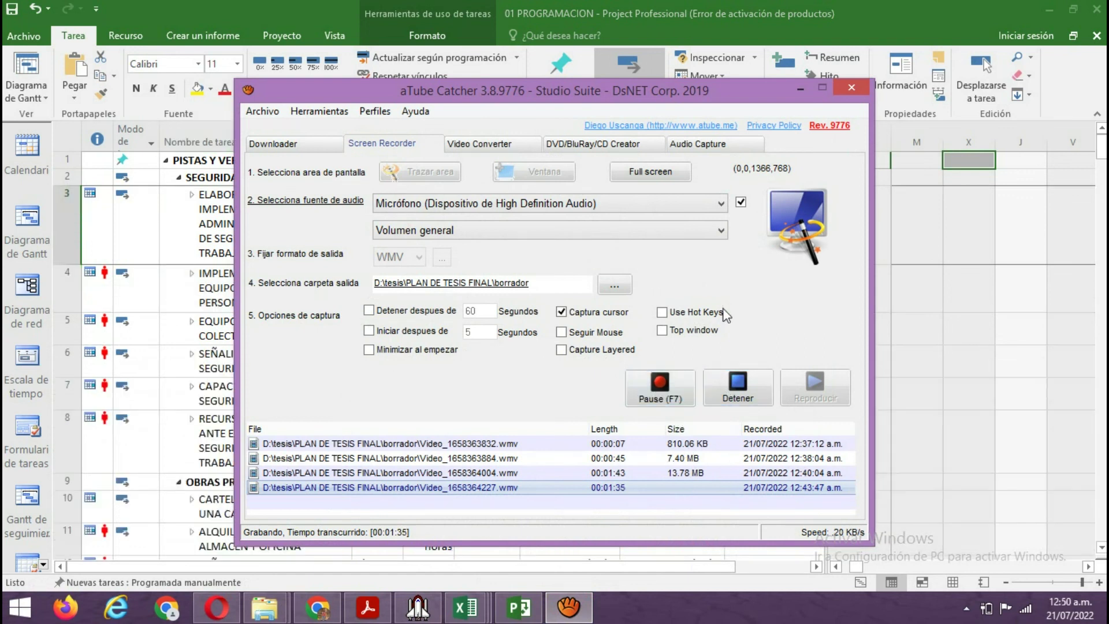
pyautogui.click(799, 91)
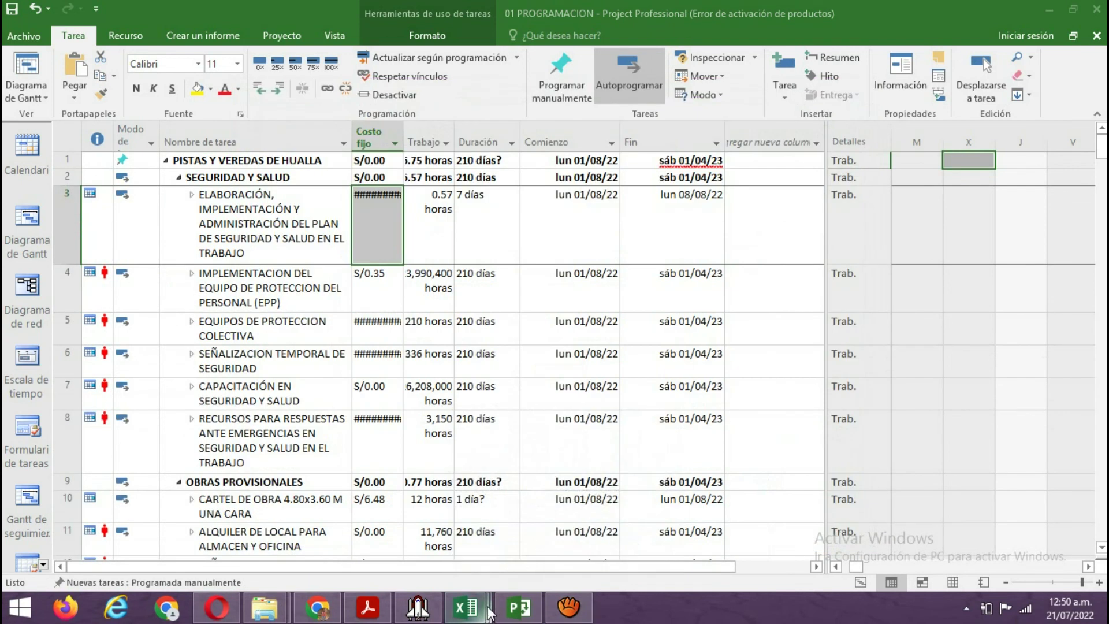
# Step: Switch to the pres hualla workbook in Excel and review the copied Parcial (S/.) costs from the last item up to G3
pyautogui.moveTo(482, 610)
pyautogui.click(329, 556)
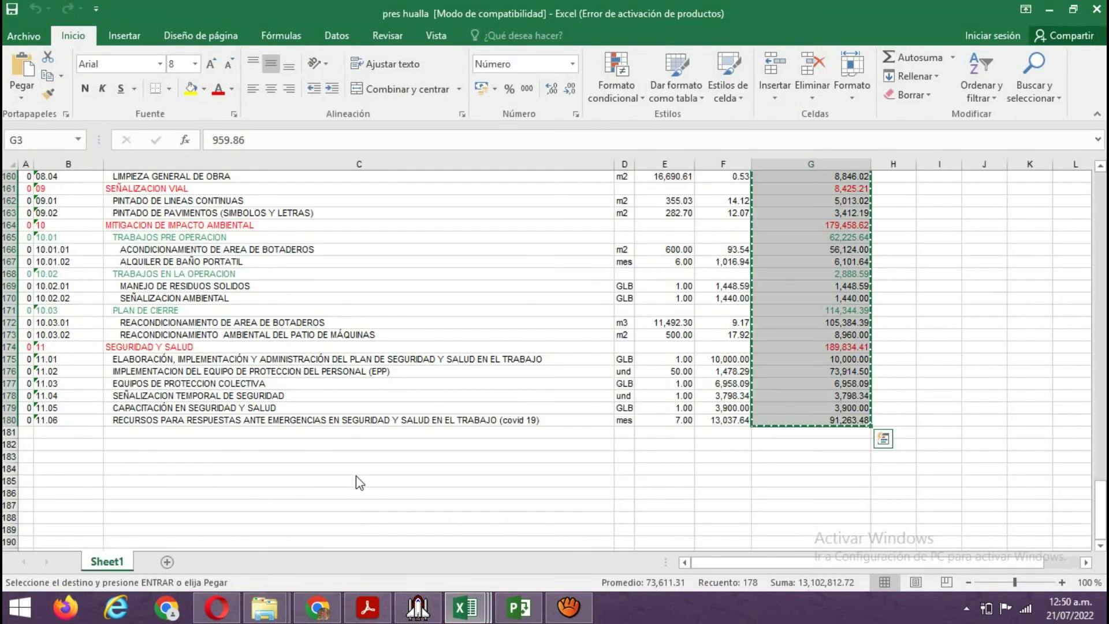
pyautogui.scroll(12, 706, 469)
pyautogui.scroll(20, 706, 469)
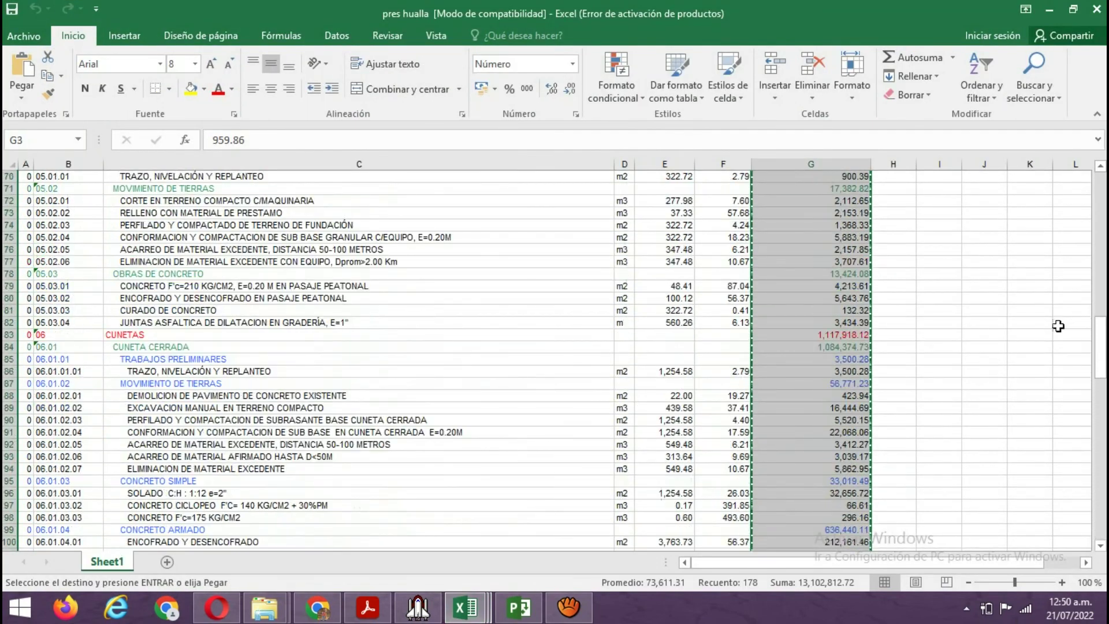
pyautogui.scroll(12, 919, 327)
pyautogui.scroll(6, 834, 227)
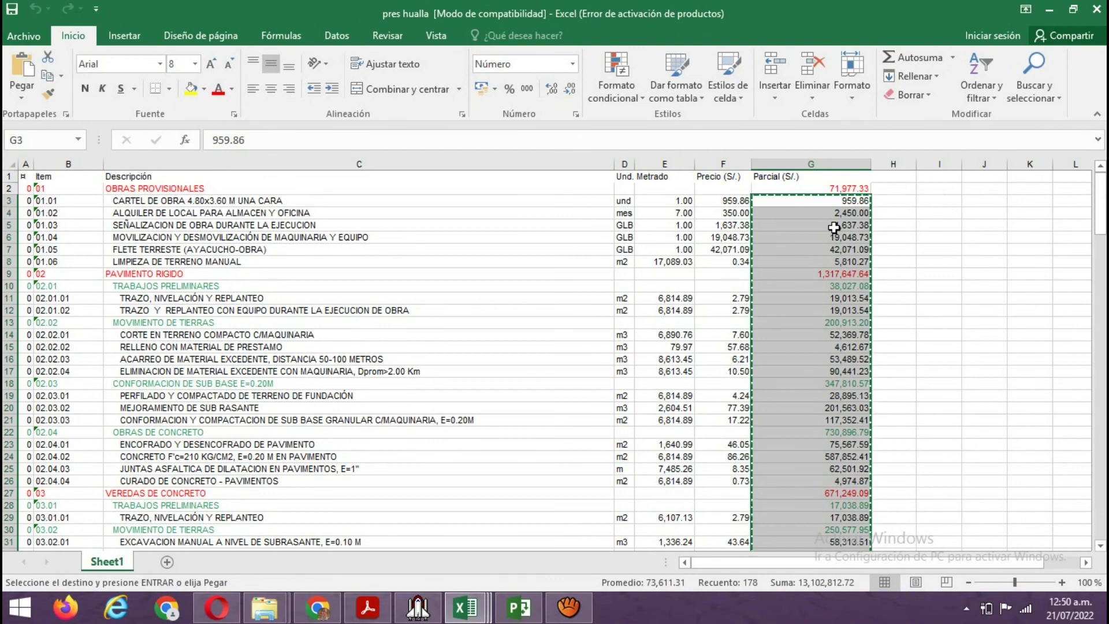
# Step: Return to Project and paste the copied partial costs into the Costo fijo column, starting at the first SEGURIDAD Y SALUD task
pyautogui.click(519, 607)
pyautogui.write('S/9,900.00')
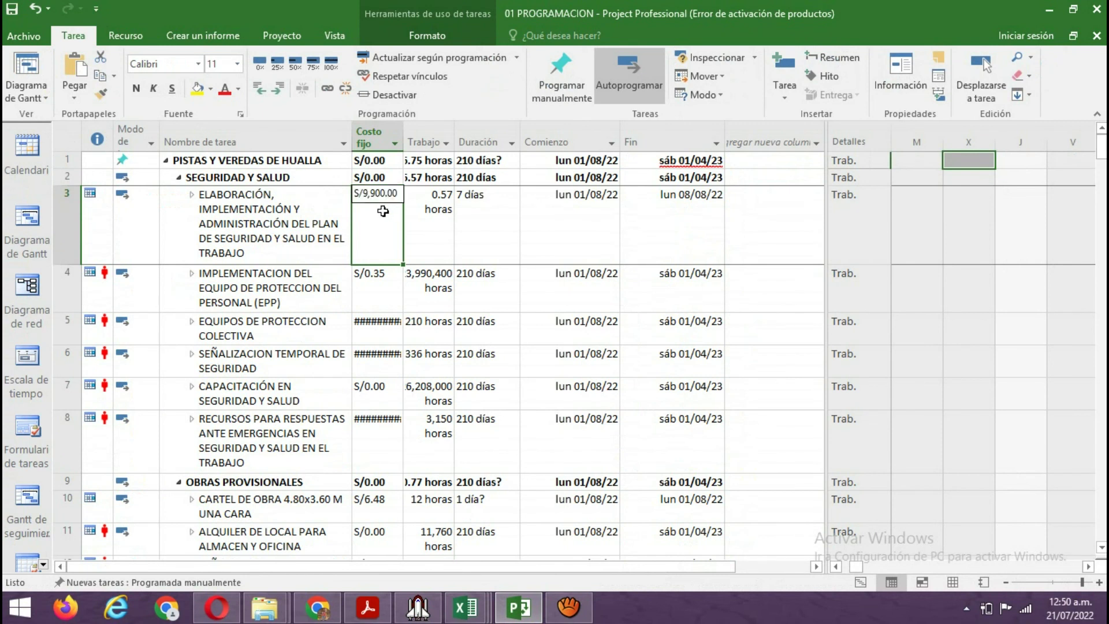
pyautogui.click(377, 231)
pyautogui.hotkey('ctrl', 'v')
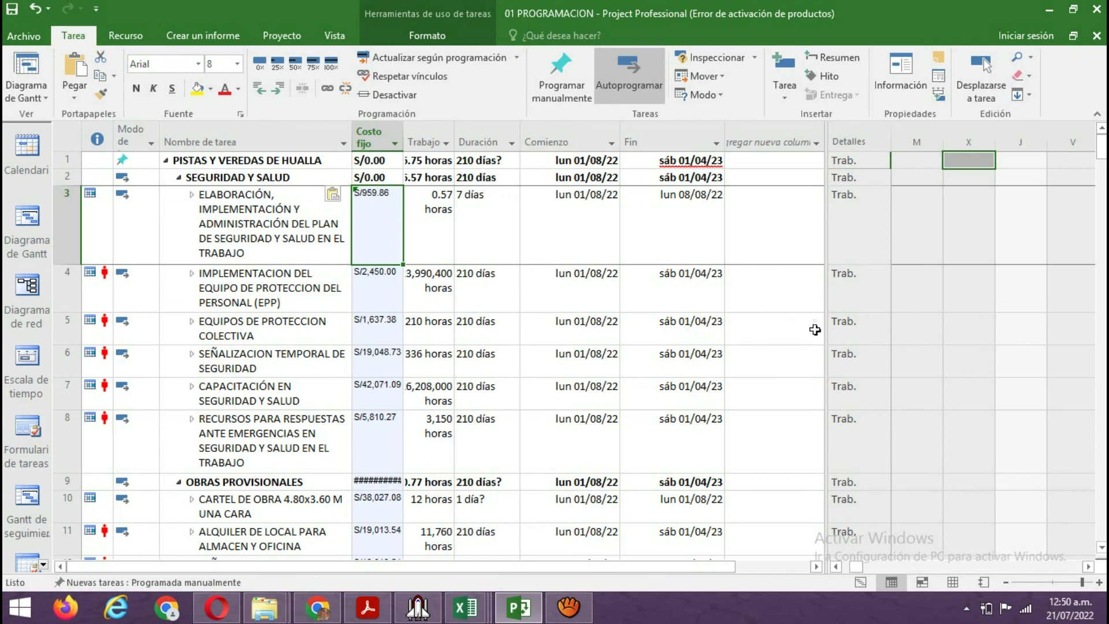
# Step: Add the Costo row to the details of the time-phased grid
pyautogui.rightClick(930, 292)
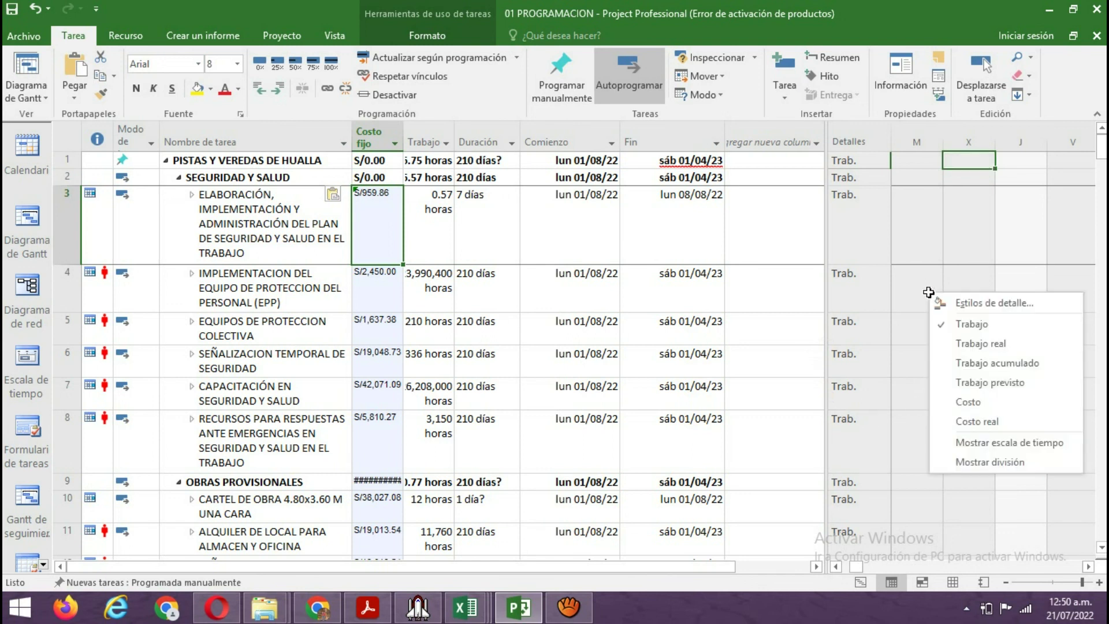
pyautogui.click(975, 404)
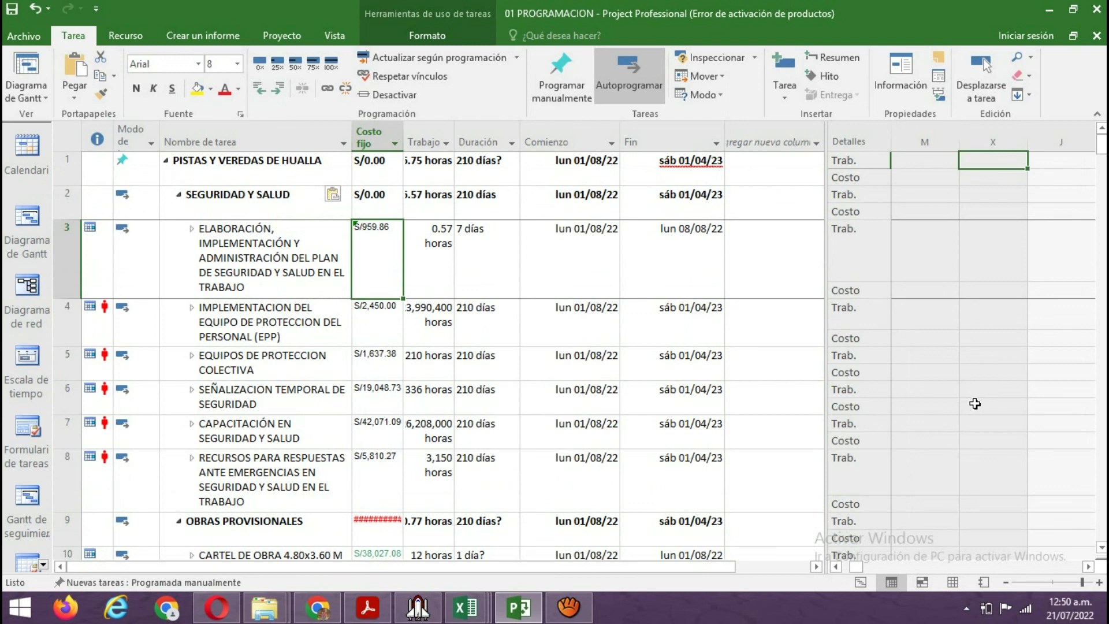
# Step: Zoom the timescale to the complete project and widen the time-phased grid beside the task table
pyautogui.click(341, 37)
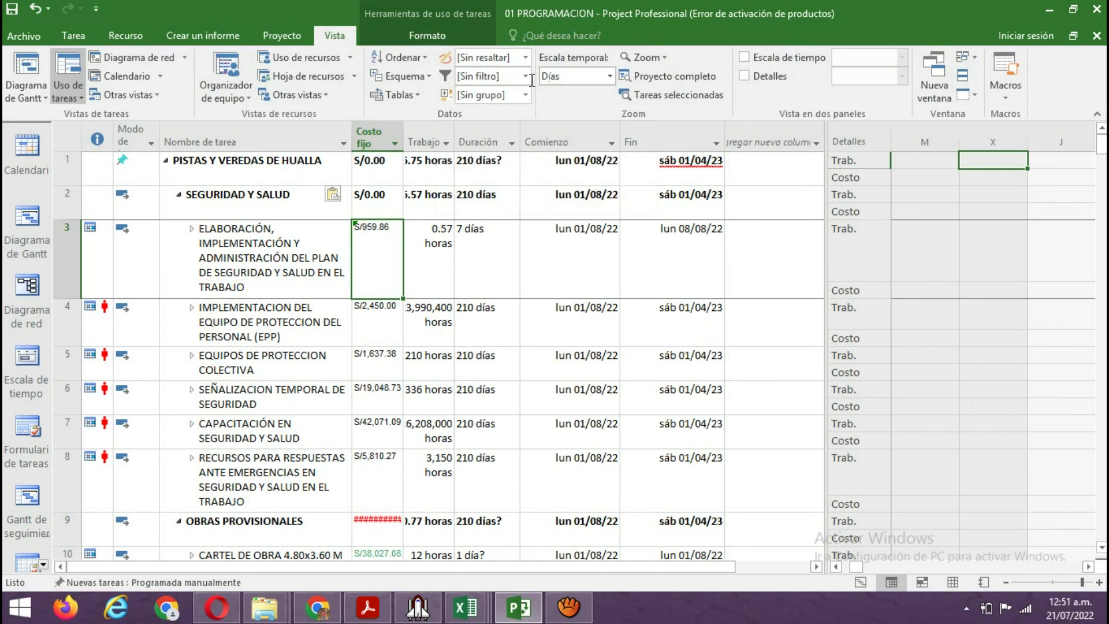
pyautogui.click(674, 81)
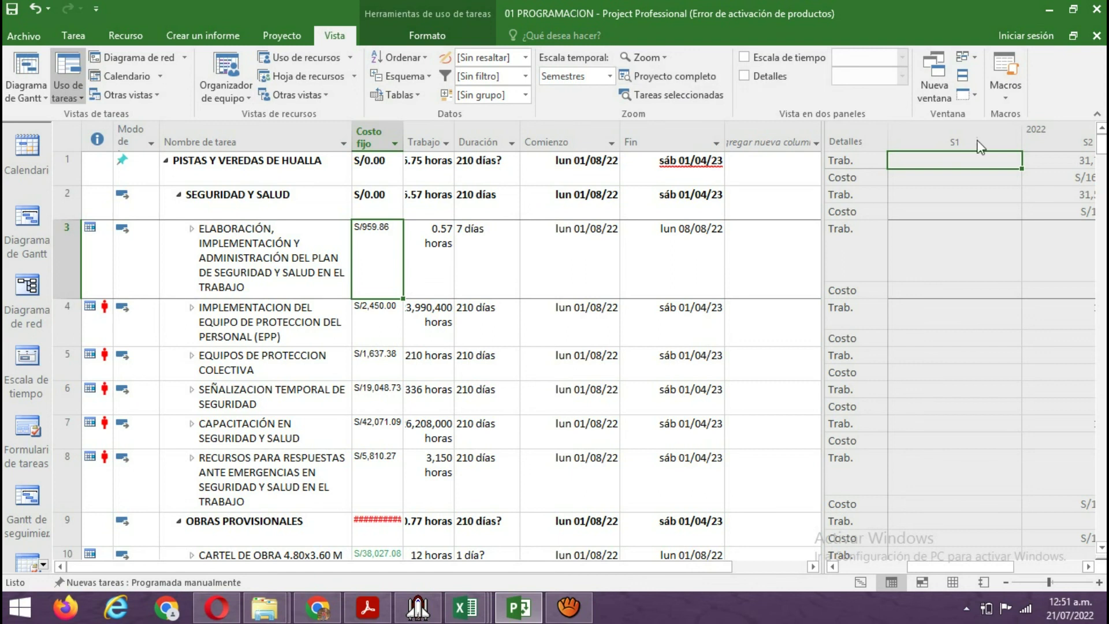
pyautogui.moveTo(825, 129); pyautogui.dragTo(673, 145)
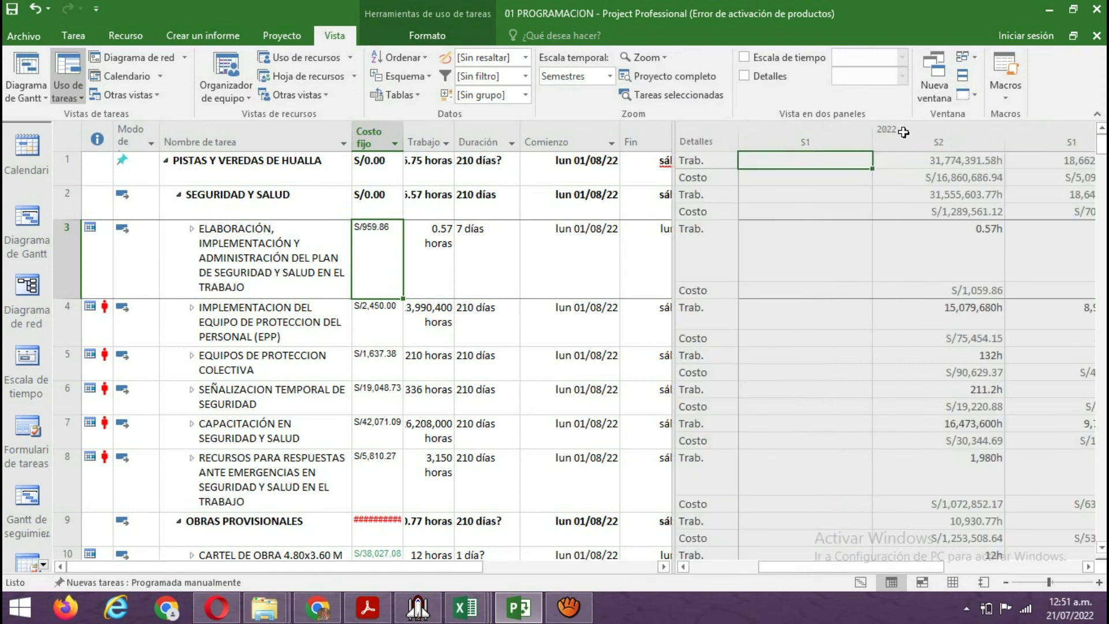
# Step: Set the units of the timescale's lower tier (Nivel inferior) to Meses
pyautogui.rightClick(920, 127)
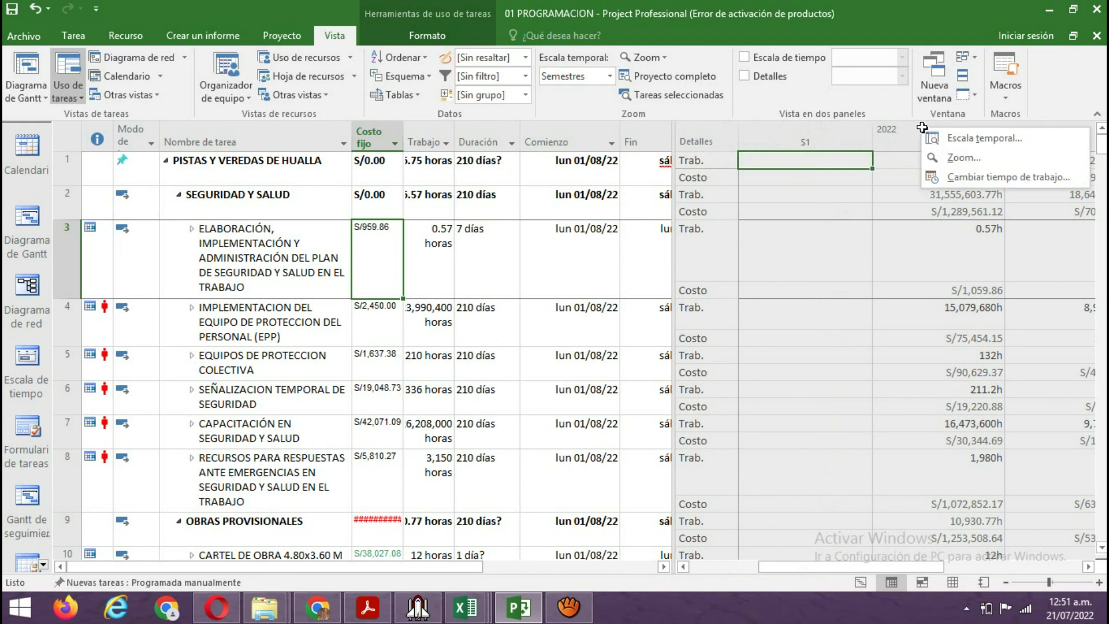
pyautogui.click(963, 139)
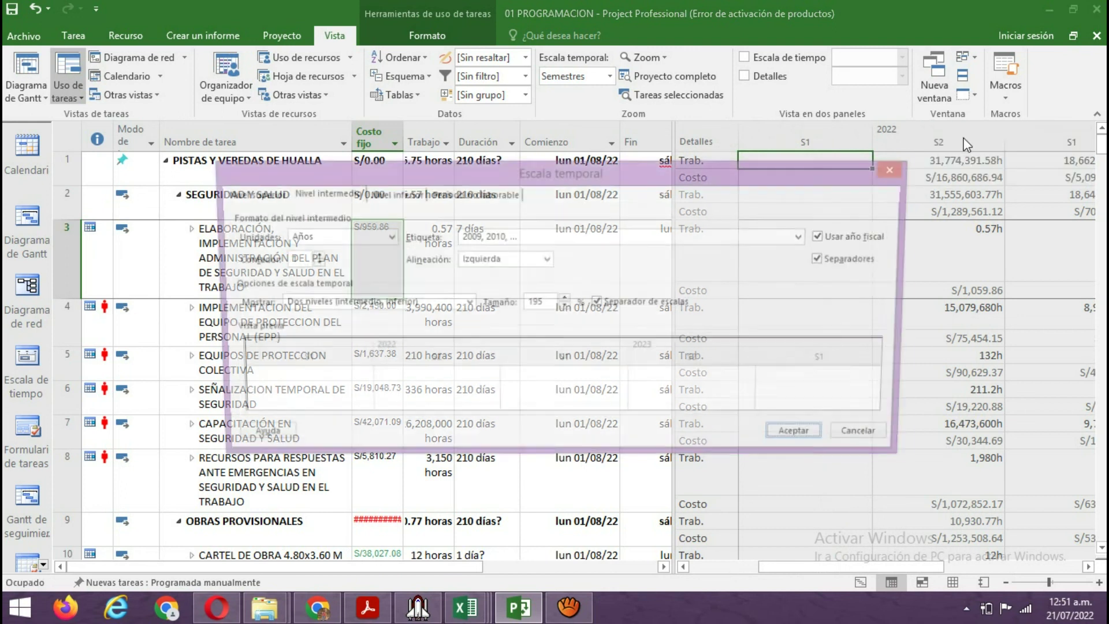
pyautogui.click(399, 196)
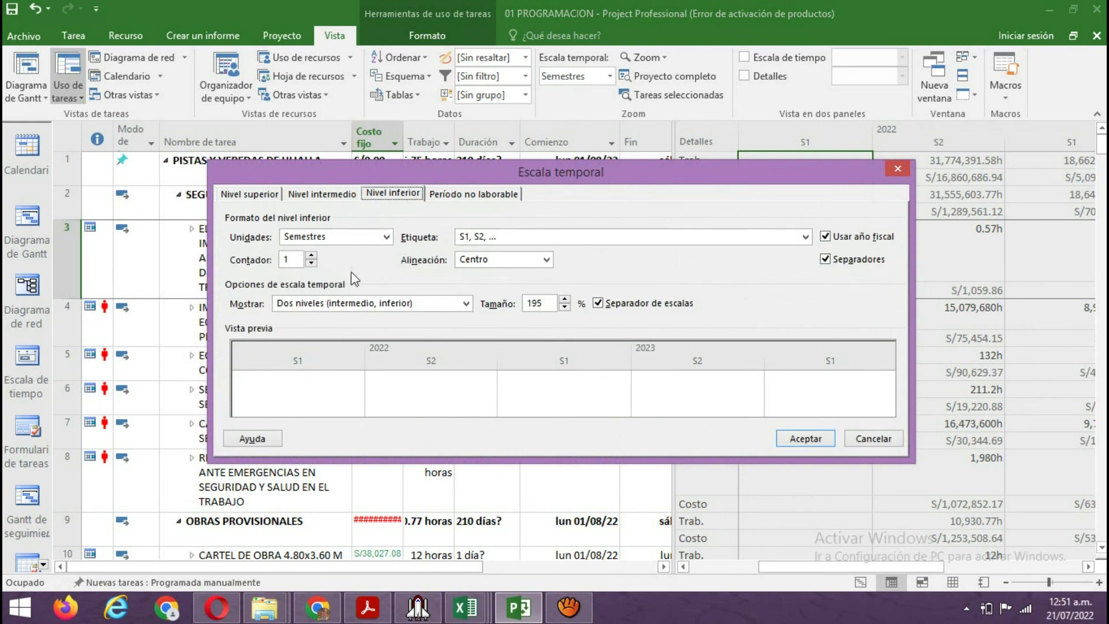
pyautogui.click(385, 237)
pyautogui.click(350, 289)
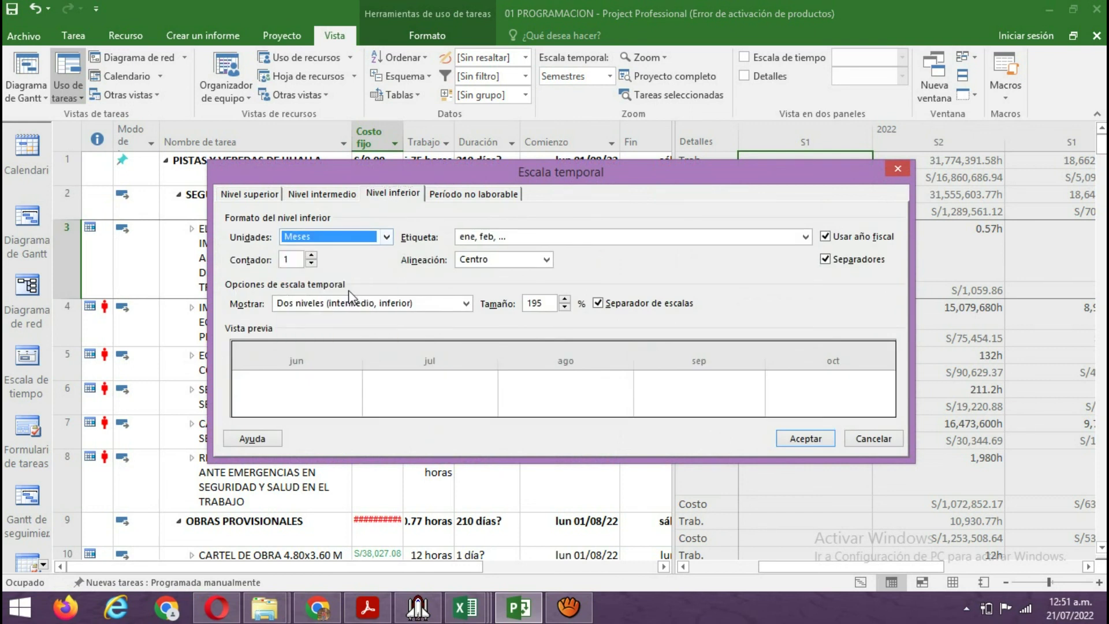
pyautogui.click(786, 439)
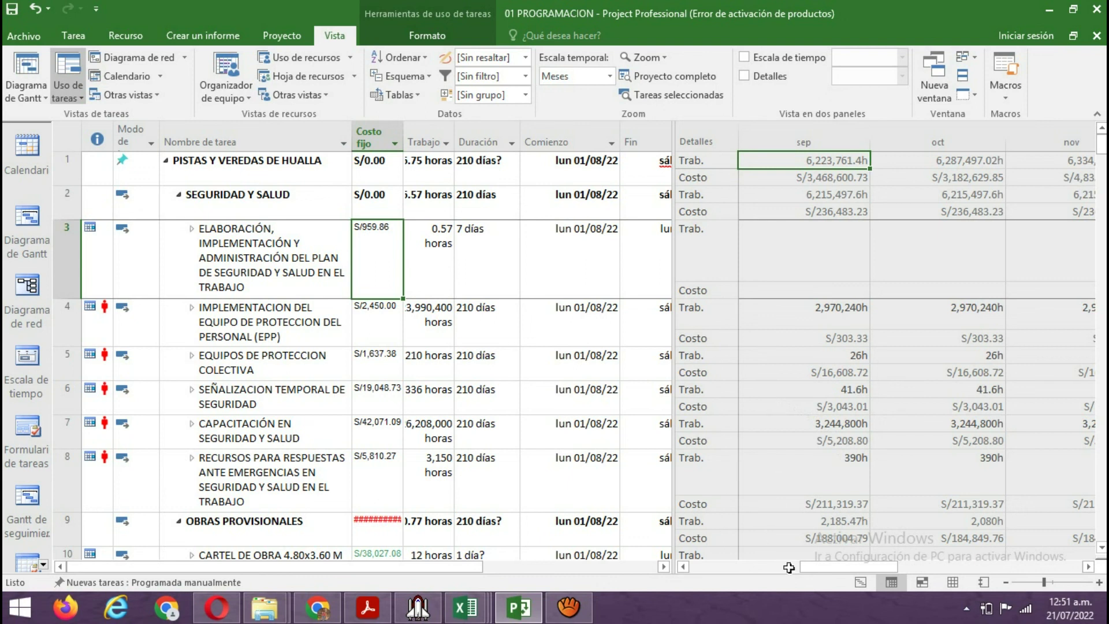
# Step: Widen the time-phased grid a little more and review the monthly work and cost values through February
pyautogui.moveTo(850, 569); pyautogui.dragTo(886, 571)
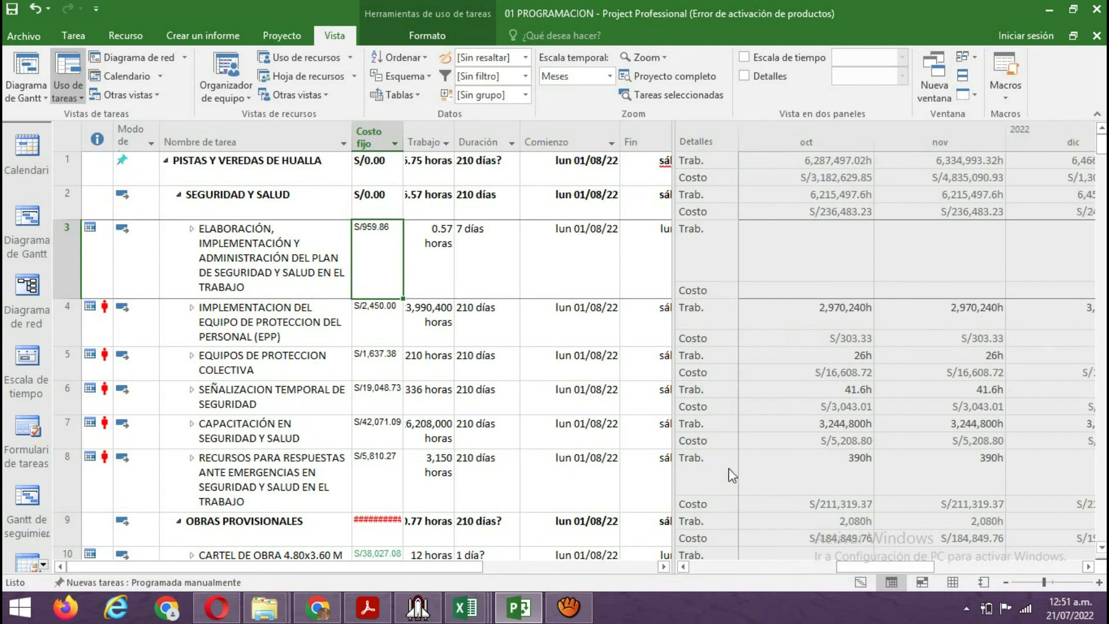
pyautogui.moveTo(672, 126); pyautogui.dragTo(632, 128)
pyautogui.moveTo(886, 565); pyautogui.dragTo(964, 571)
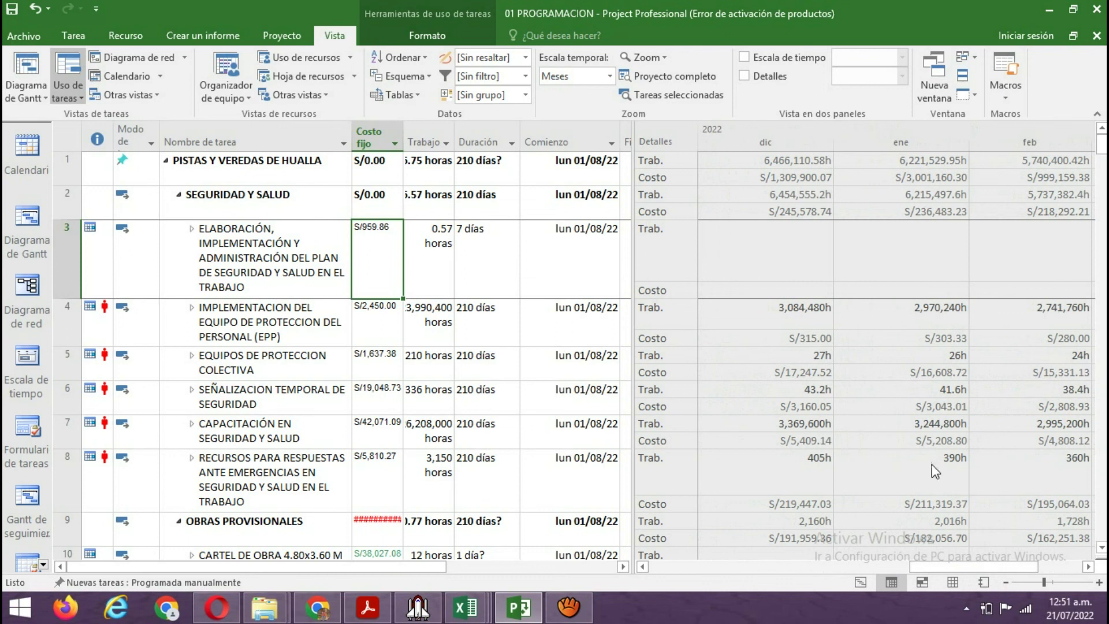
# Step: Switch to the 03 CRONOGRAMA VALORIZADO HUALLA workbook in Excel and examine the monthly columns MES-1 to MES-7 and M1 to M7
pyautogui.moveTo(480, 609)
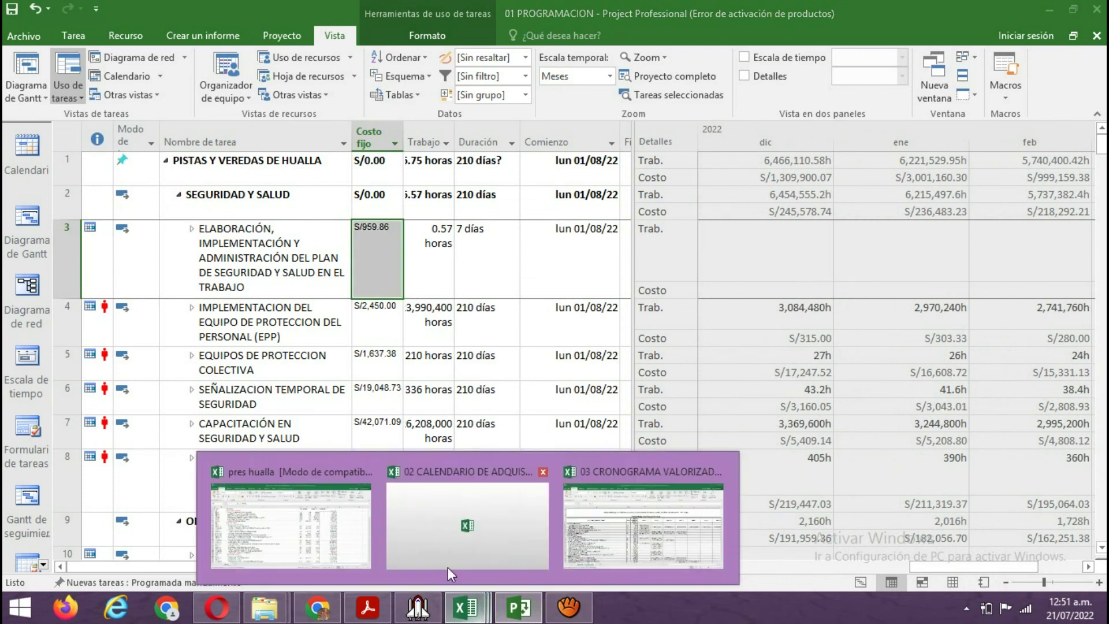
pyautogui.click(626, 536)
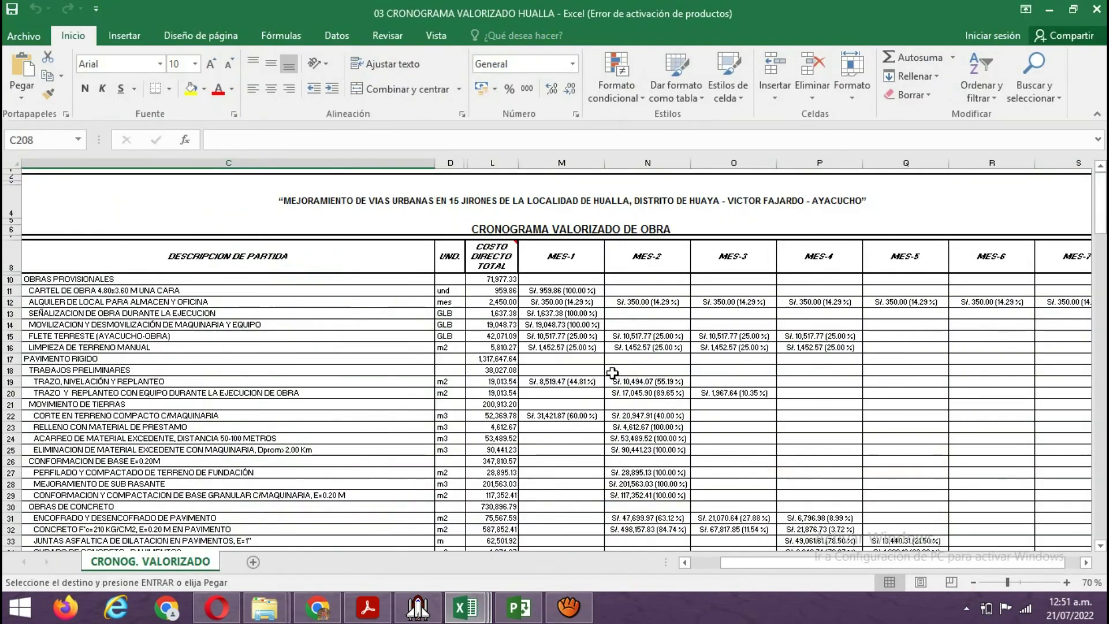
pyautogui.moveTo(755, 567); pyautogui.dragTo(771, 565)
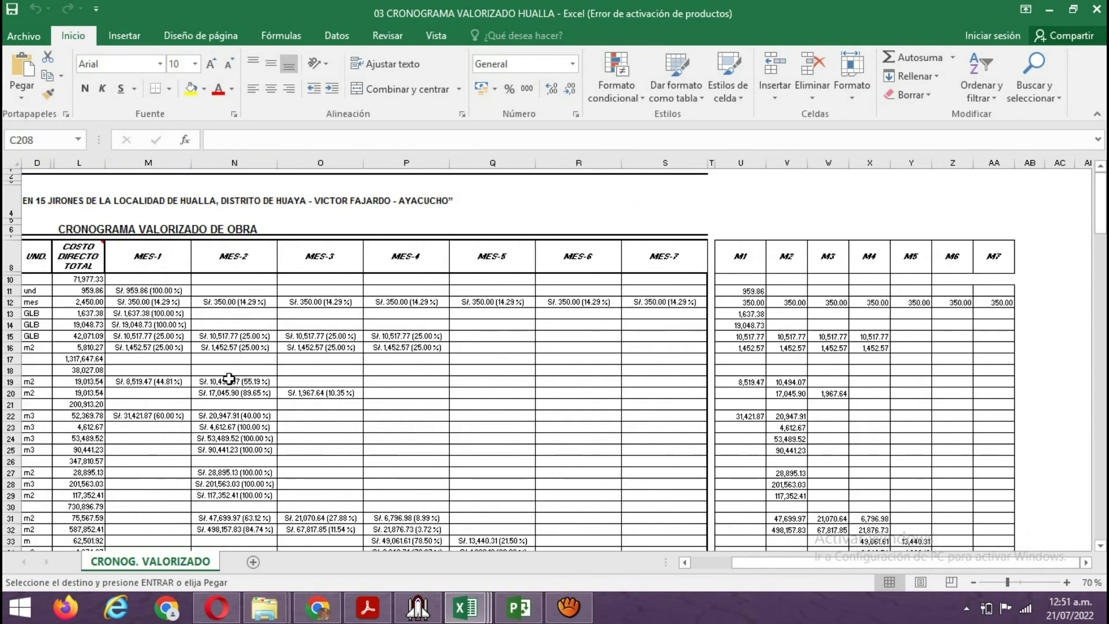
pyautogui.moveTo(743, 568); pyautogui.dragTo(704, 541)
pyautogui.moveTo(877, 563); pyautogui.dragTo(866, 570)
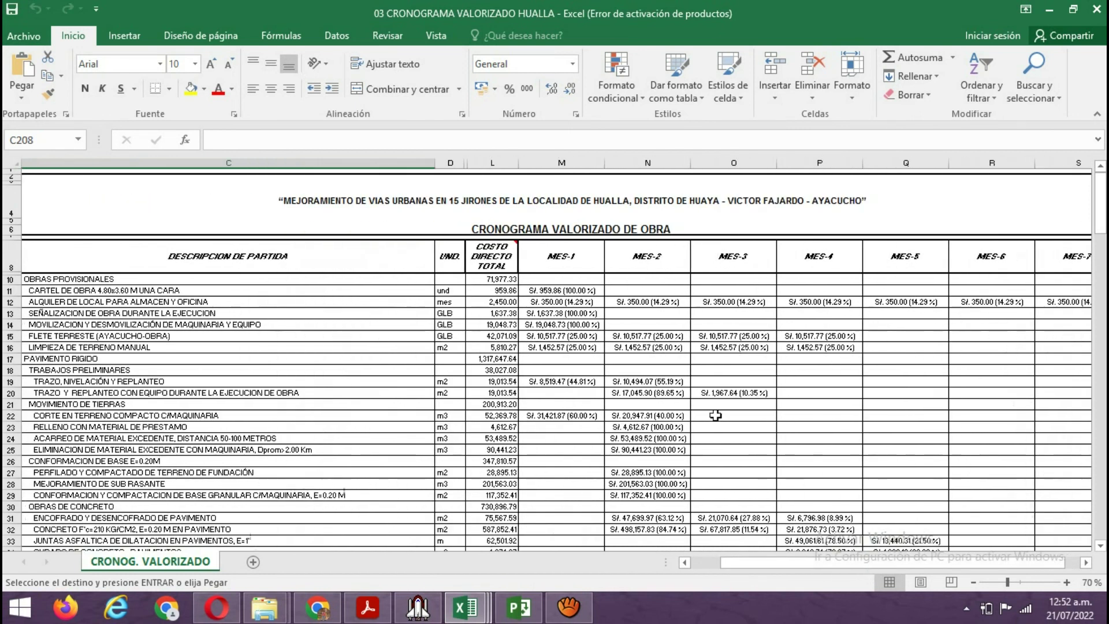
# Step: Review the valued schedule's items down to the SEGURIDAD Y SALUD tasks and the monthly and accumulated cost totals
pyautogui.hscroll(3, 928, 523)
pyautogui.scroll(-4, 924, 522)
pyautogui.hscroll(-3, 901, 520)
pyautogui.scroll(-16, 800, 522)
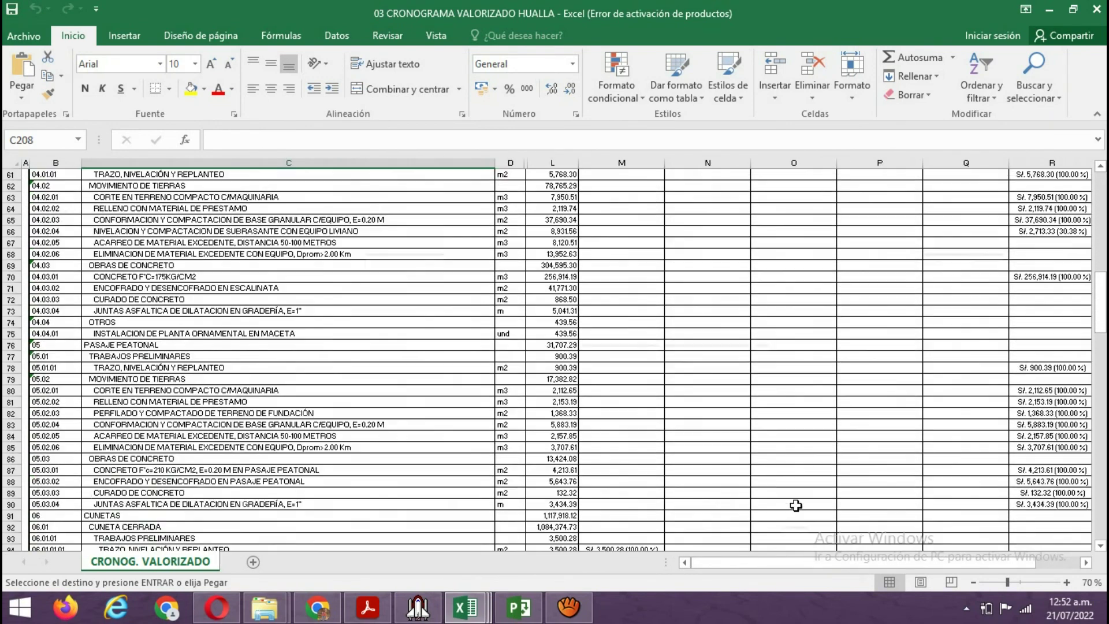
pyautogui.scroll(-11, 796, 506)
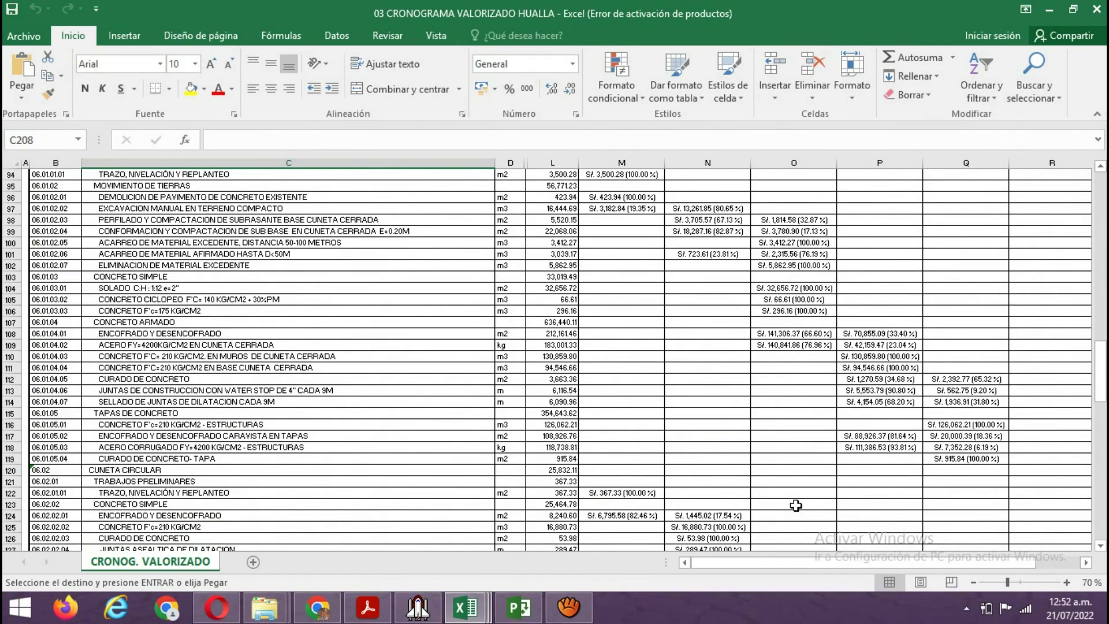
pyautogui.scroll(-17, 796, 505)
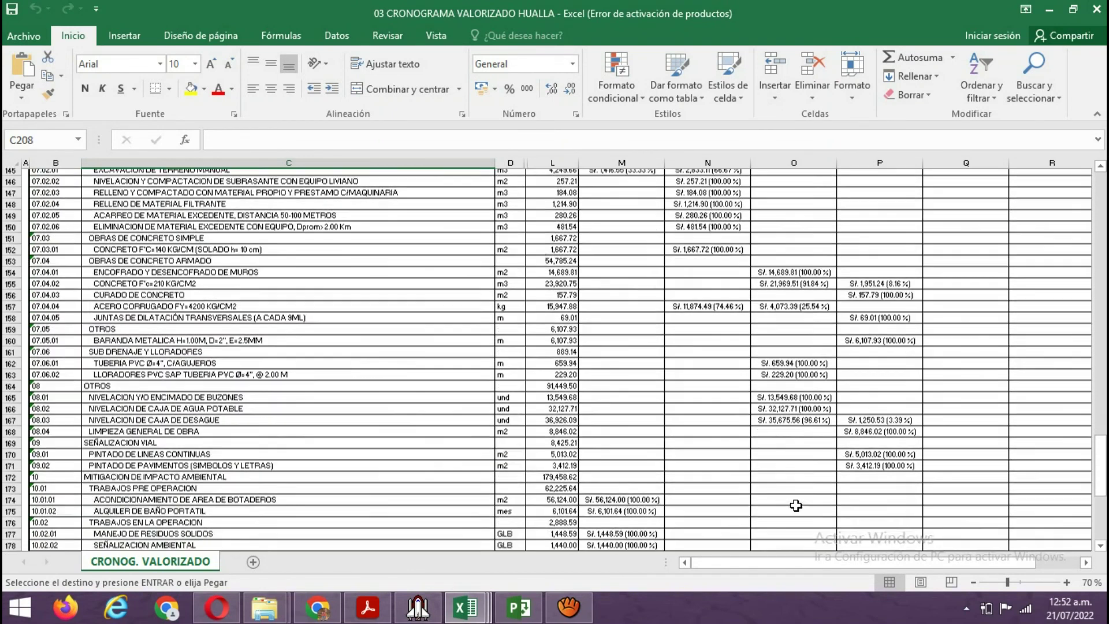
pyautogui.scroll(-9, 796, 505)
pyautogui.click(802, 564)
pyautogui.moveTo(801, 564); pyautogui.dragTo(847, 566)
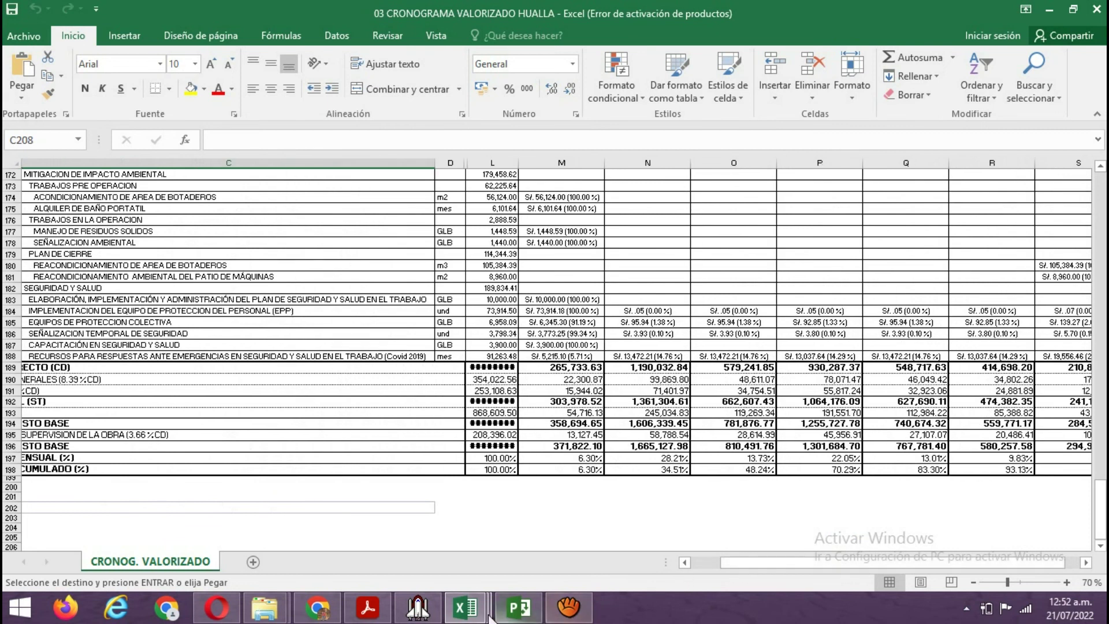
pyautogui.click(590, 607)
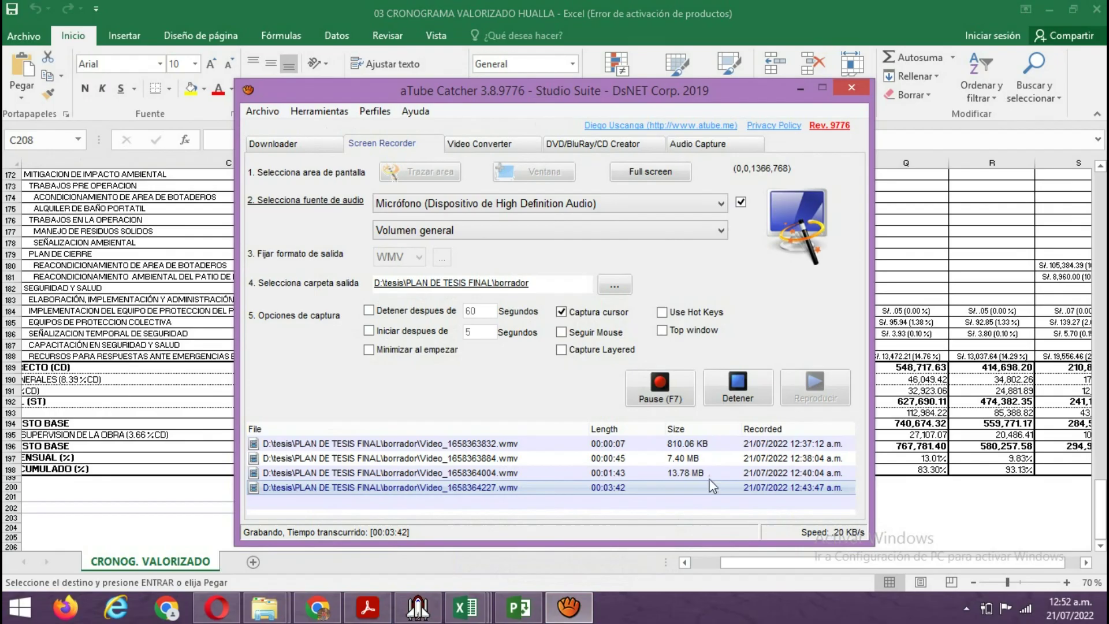